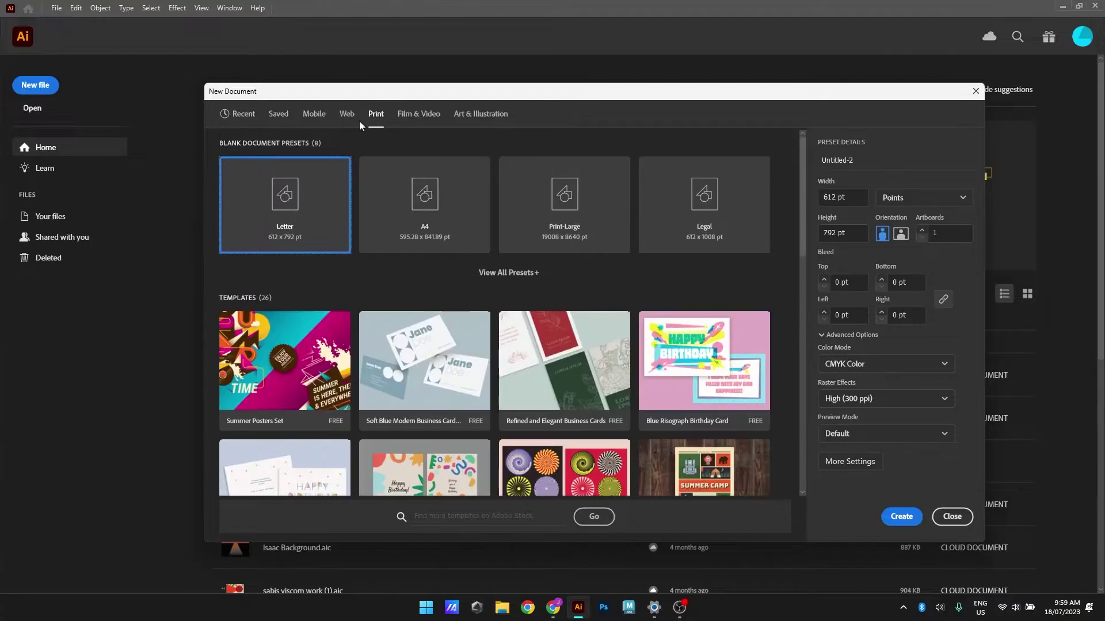
Create a new portrait print document from the A3 preset with centimetres as the unit
{"action": "left_click", "coordinate": [510, 271]}
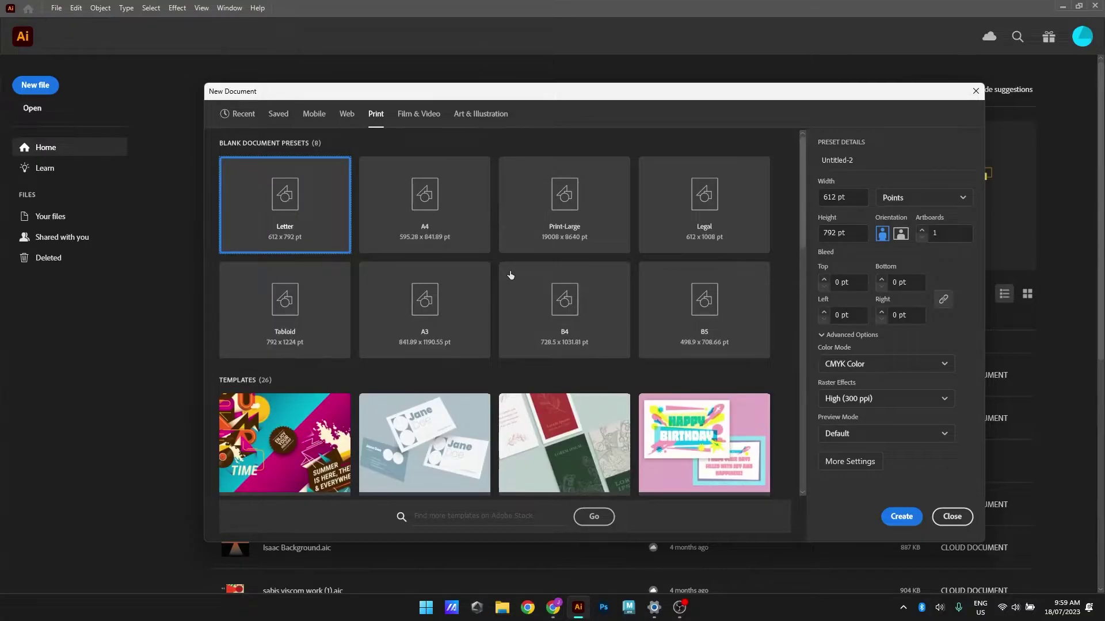
{"action": "left_click", "coordinate": [456, 295]}
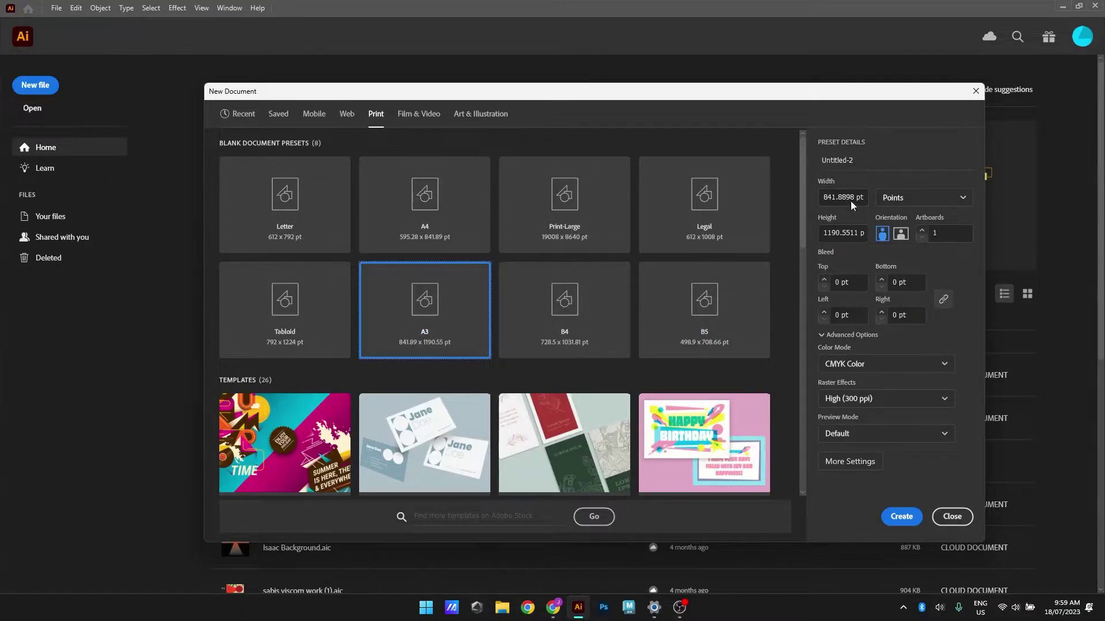
{"action": "left_click", "coordinate": [914, 196]}
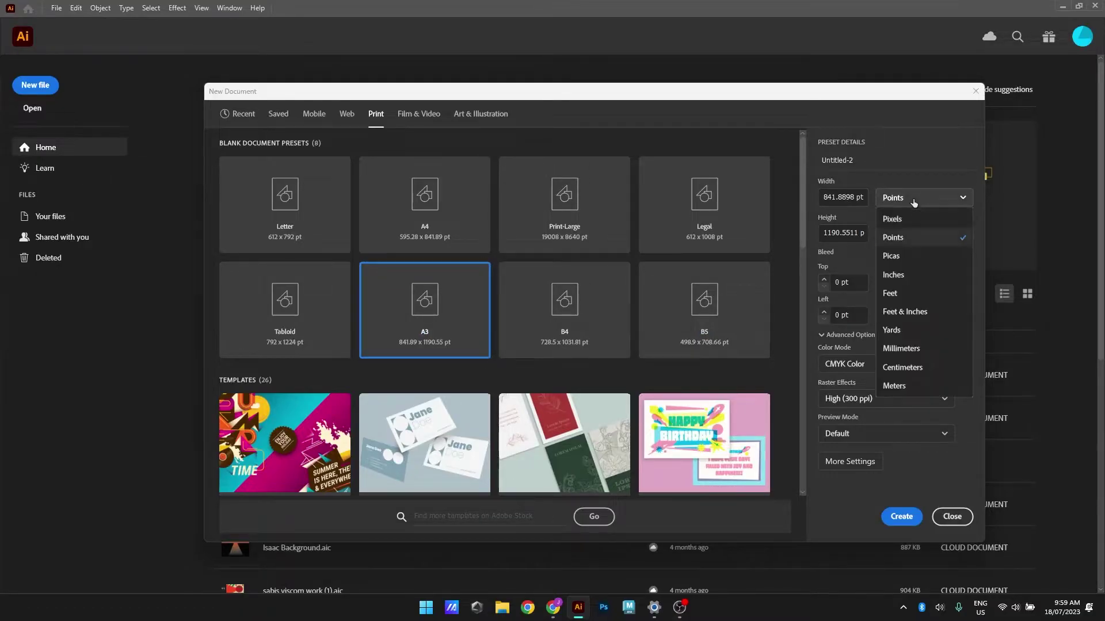
{"action": "left_click", "coordinate": [903, 366]}
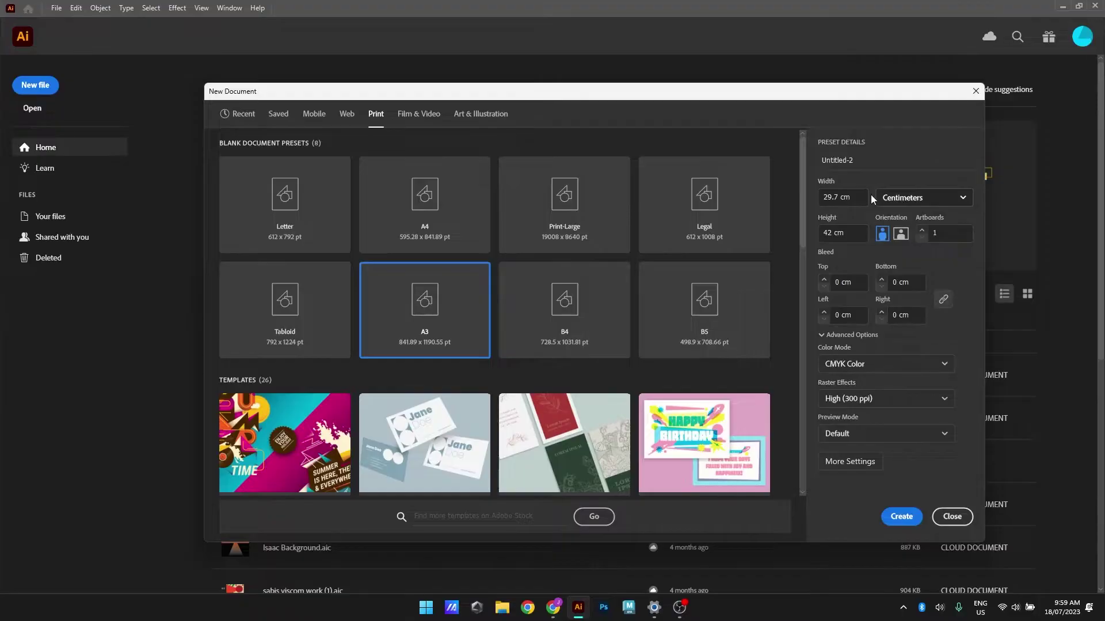
{"action": "left_click", "coordinate": [904, 516]}
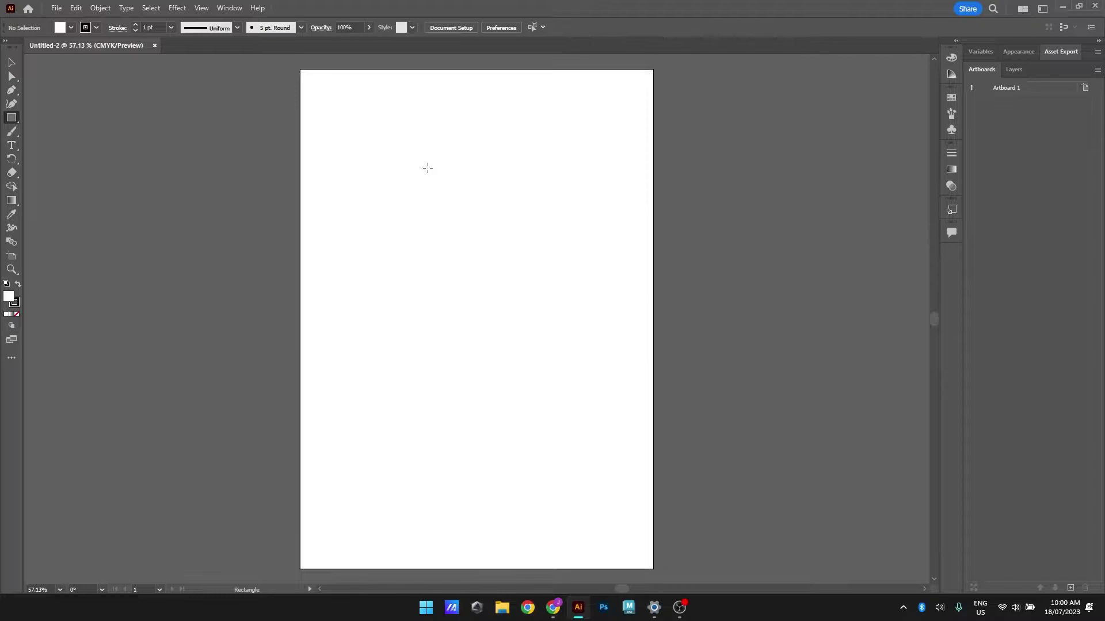
Draw a 12 × 2.5 cm rectangle and place it near the upper-left corner of the artboard
{"action": "left_click", "coordinate": [611, 195]}
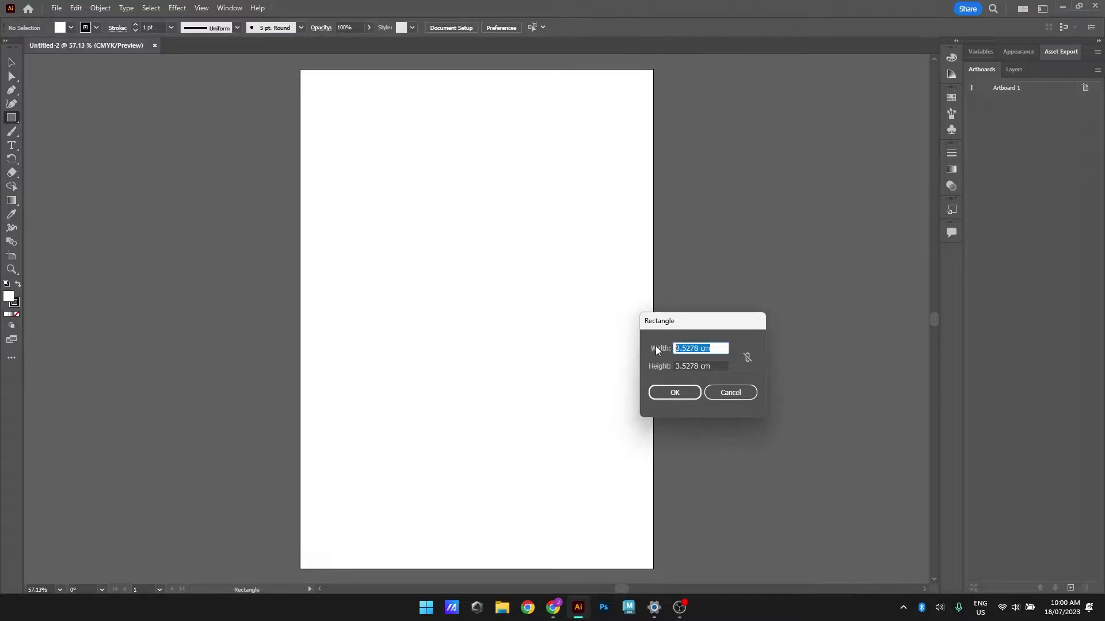
{"action": "type", "text": "12"}
{"action": "key", "text": "Tab"}
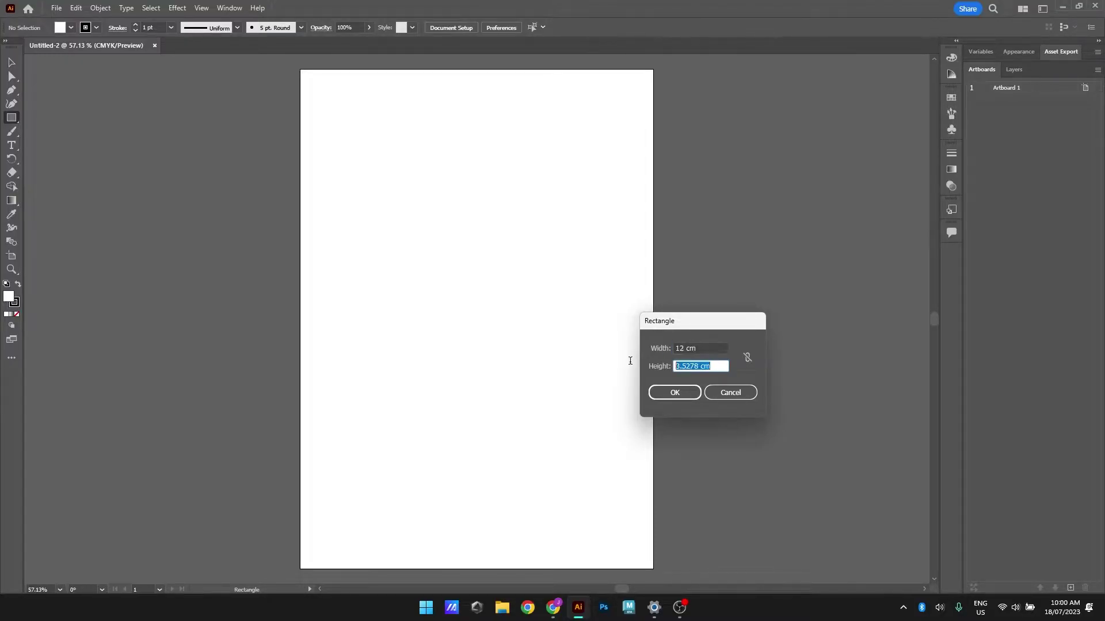
{"action": "type", "text": "2.5"}
{"action": "left_click", "coordinate": [668, 393]}
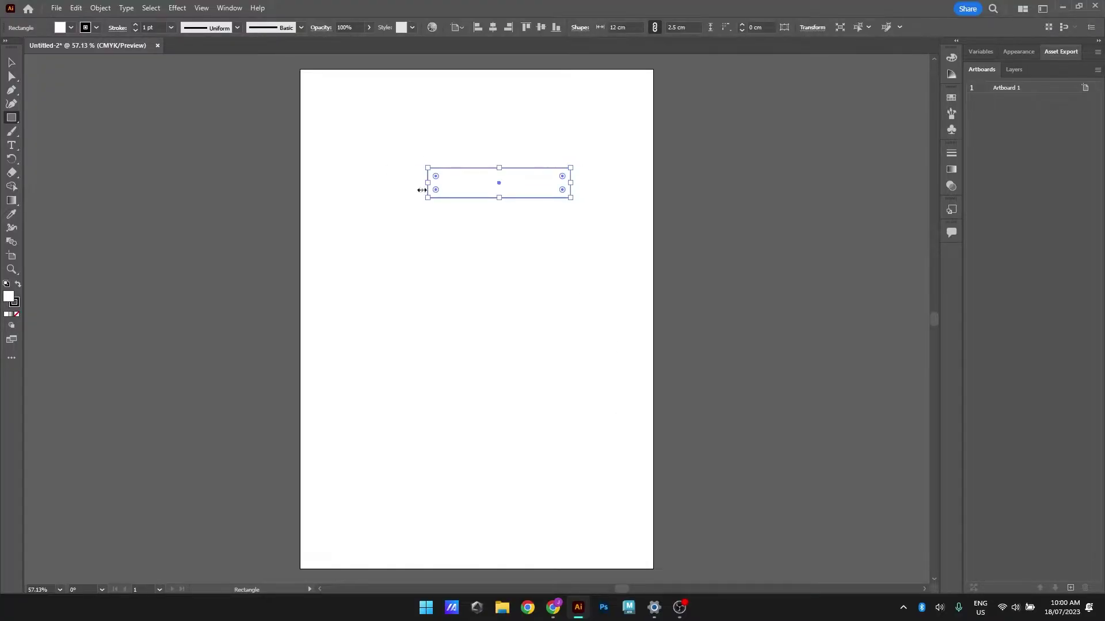
{"action": "left_click", "coordinate": [10, 62]}
{"action": "left_click_drag", "start_coordinate": [545, 167], "coordinate": [458, 118]}
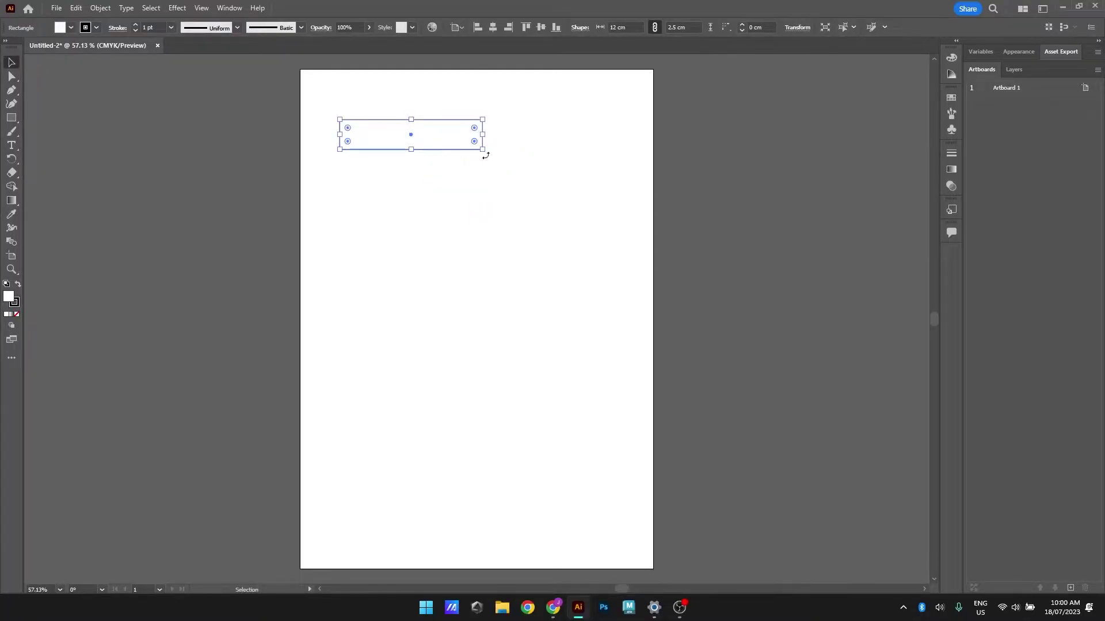
{"action": "left_click", "coordinate": [420, 229]}
Draw a 2.5 × 12.5 cm vertical rectangle and align its upper end flush with the horizontal rectangle's right end
{"action": "left_click", "coordinate": [11, 118]}
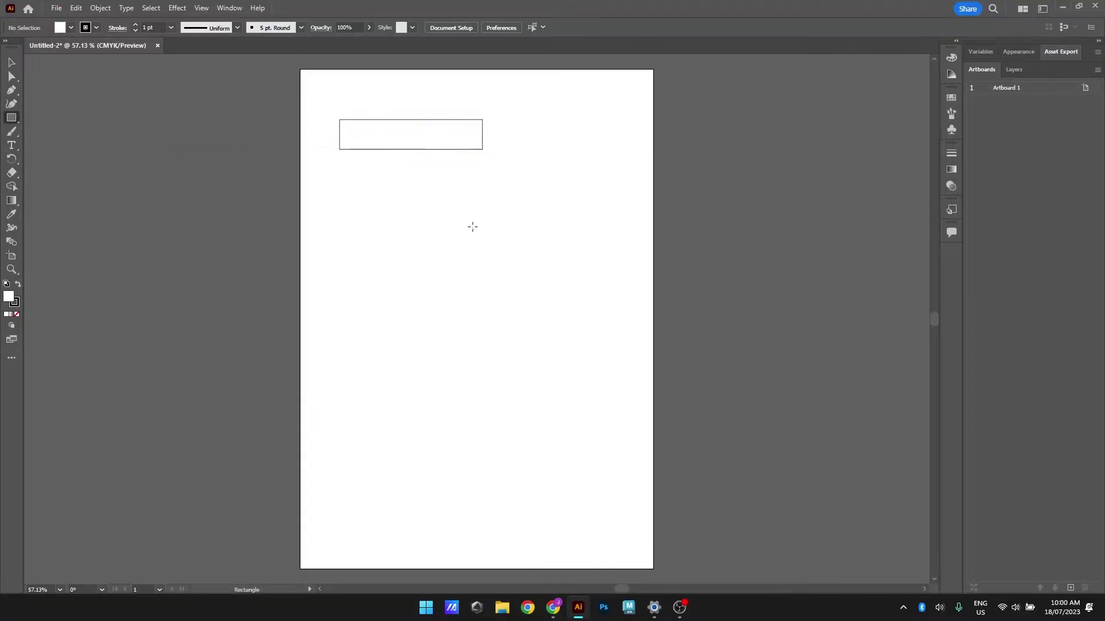
{"action": "left_click", "coordinate": [476, 252]}
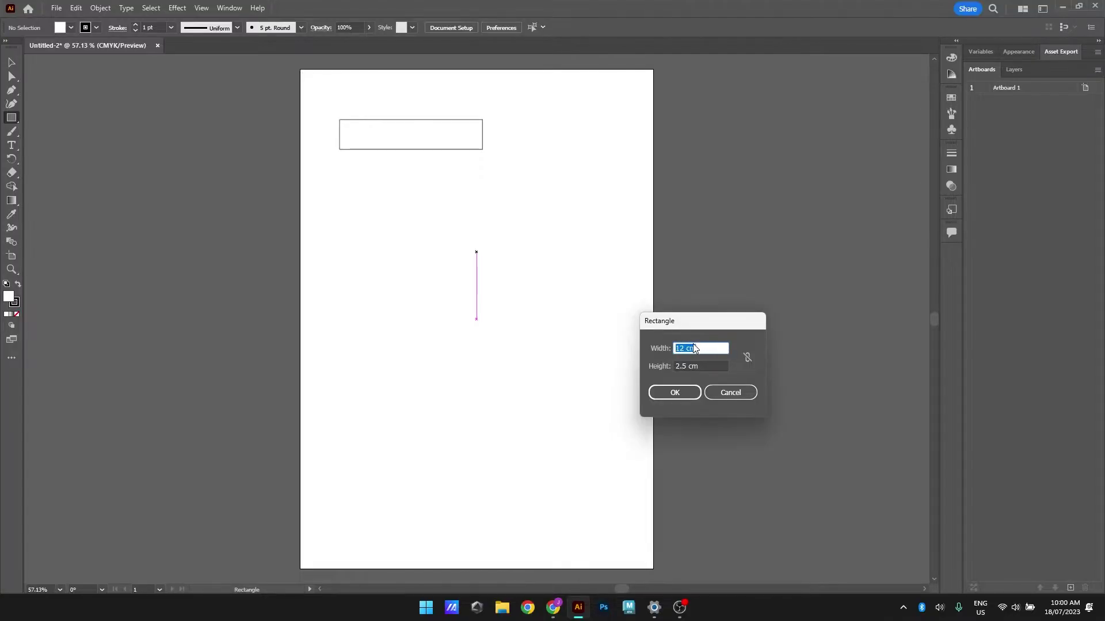
{"action": "type", "text": "2.5"}
{"action": "key", "text": "Tab"}
{"action": "type", "text": "12.5"}
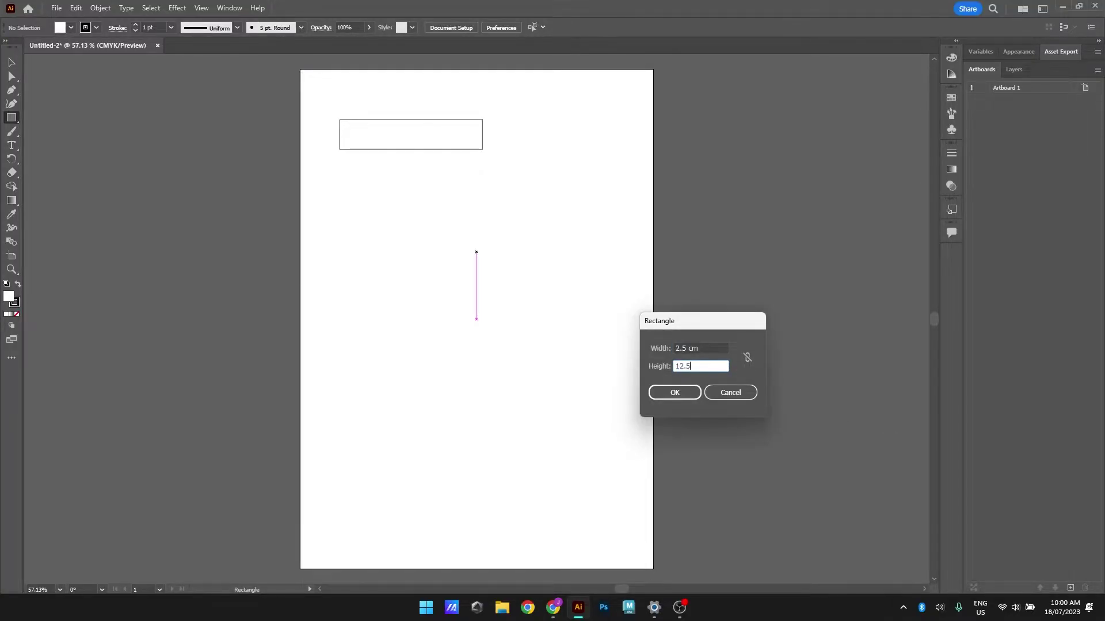
{"action": "left_click", "coordinate": [675, 392]}
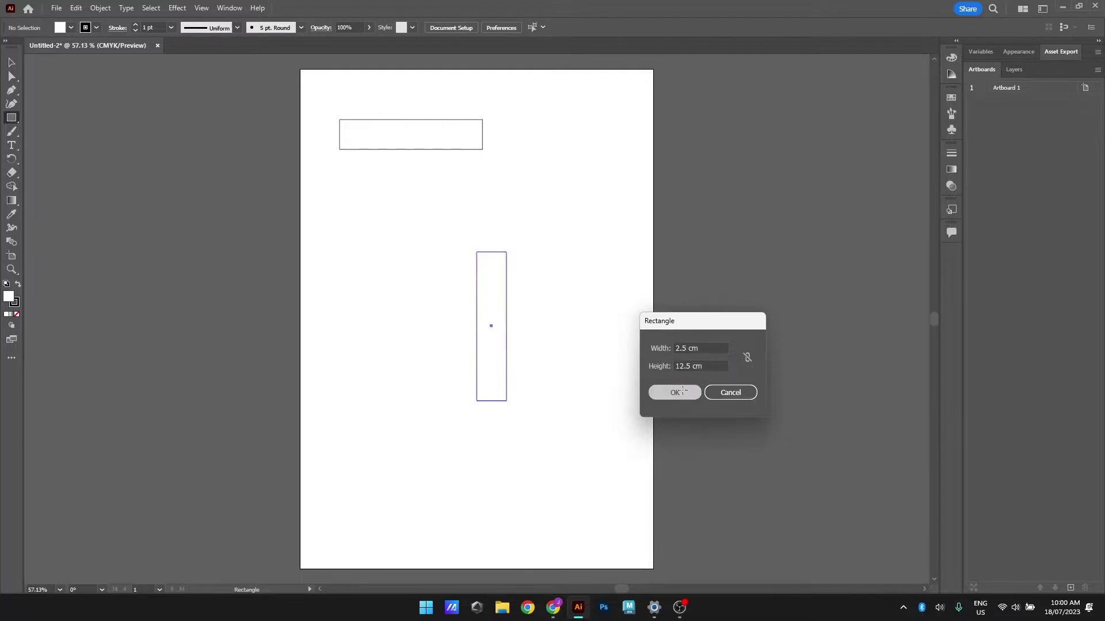
{"action": "left_click", "coordinate": [12, 62]}
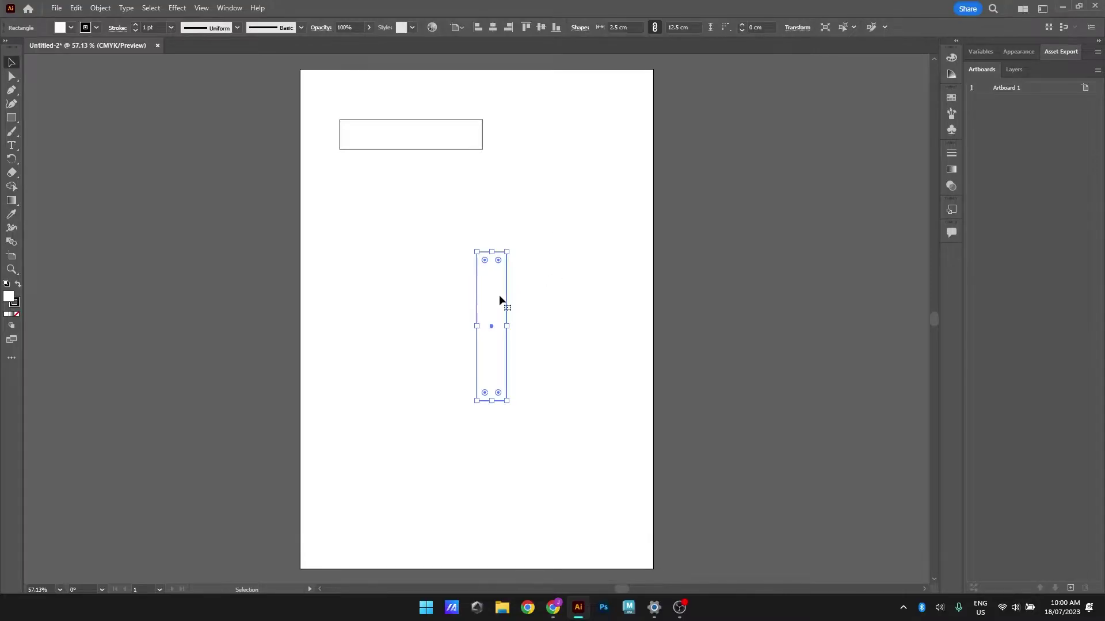
{"action": "left_click_drag", "start_coordinate": [504, 295], "coordinate": [482, 167]}
{"action": "left_click", "coordinate": [505, 170]}
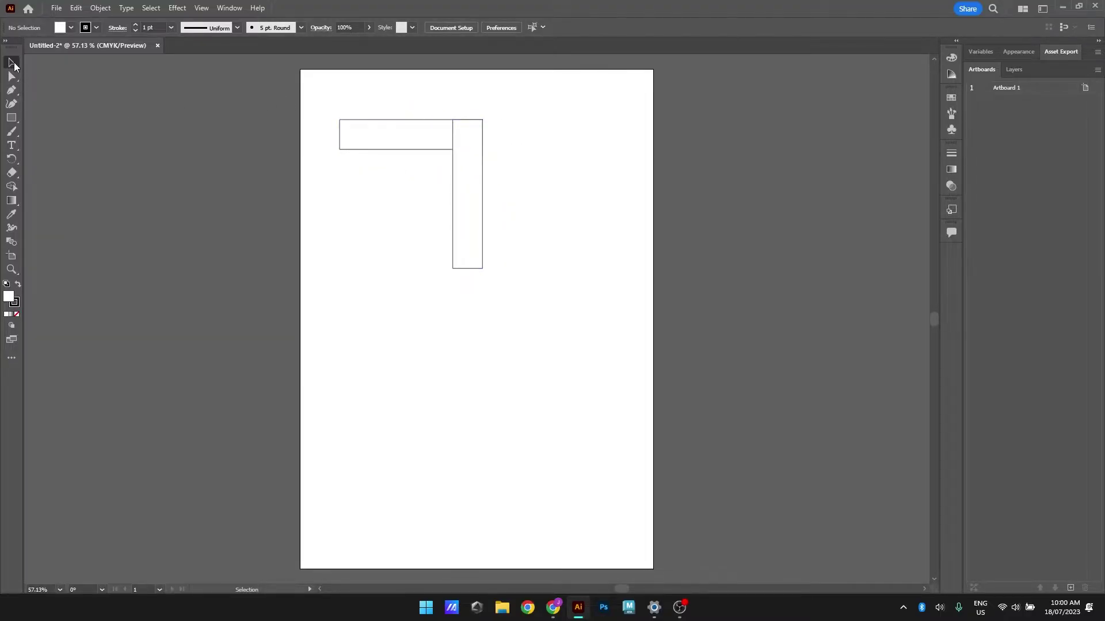
Merge the two overlapping rectangles into a single L-shaped path with the Shape Builder tool
{"action": "left_click_drag", "start_coordinate": [332, 98], "coordinate": [496, 286]}
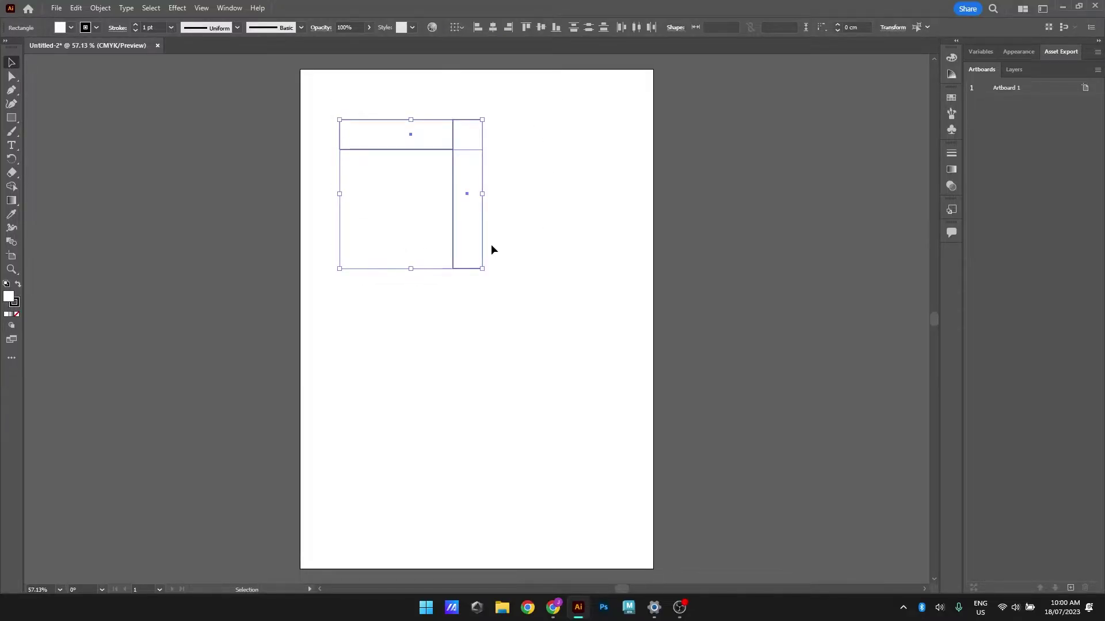
{"action": "left_click", "coordinate": [11, 187]}
{"action": "mouse_move", "coordinate": [435, 141]}
{"action": "left_mouse_down"}
{"action": "mouse_move", "coordinate": [480, 139]}
{"action": "mouse_move", "coordinate": [466, 179]}
{"action": "left_mouse_up"}
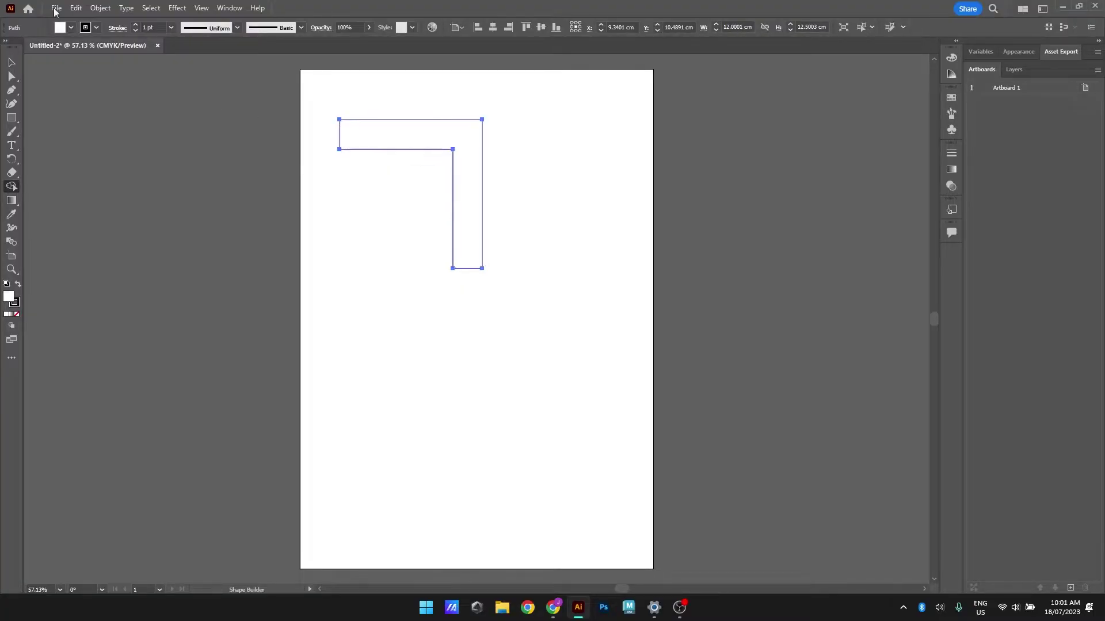
{"action": "left_click", "coordinate": [11, 62]}
{"action": "left_click", "coordinate": [326, 256]}
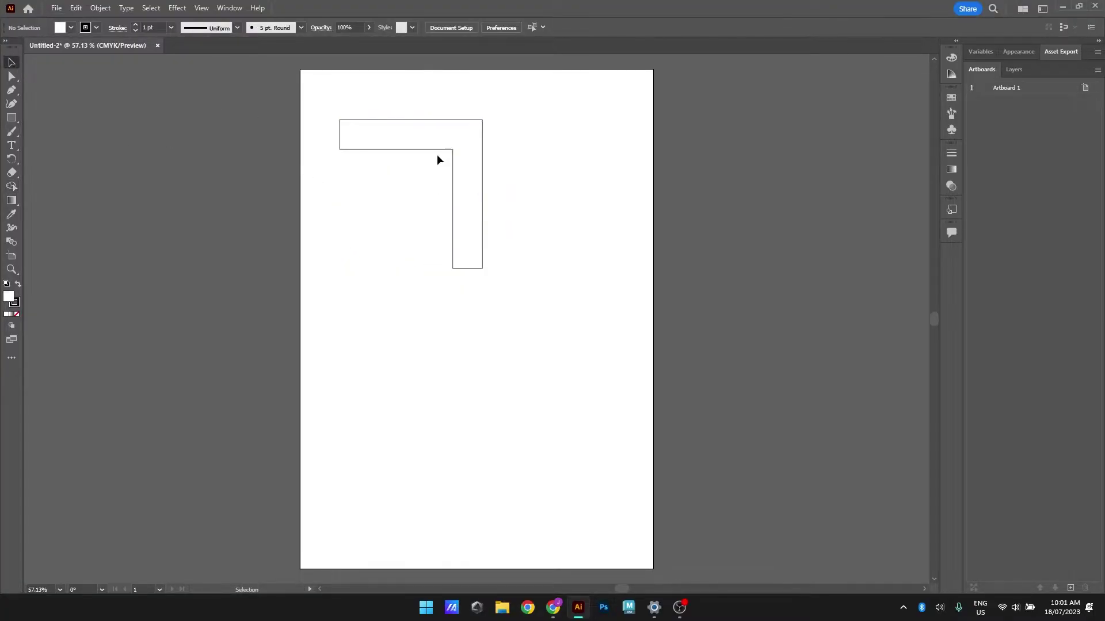
Move the L shape slightly right and down on the artboard and set its stroke weight to 4 pt
{"action": "left_click_drag", "start_coordinate": [432, 149], "coordinate": [473, 154]}
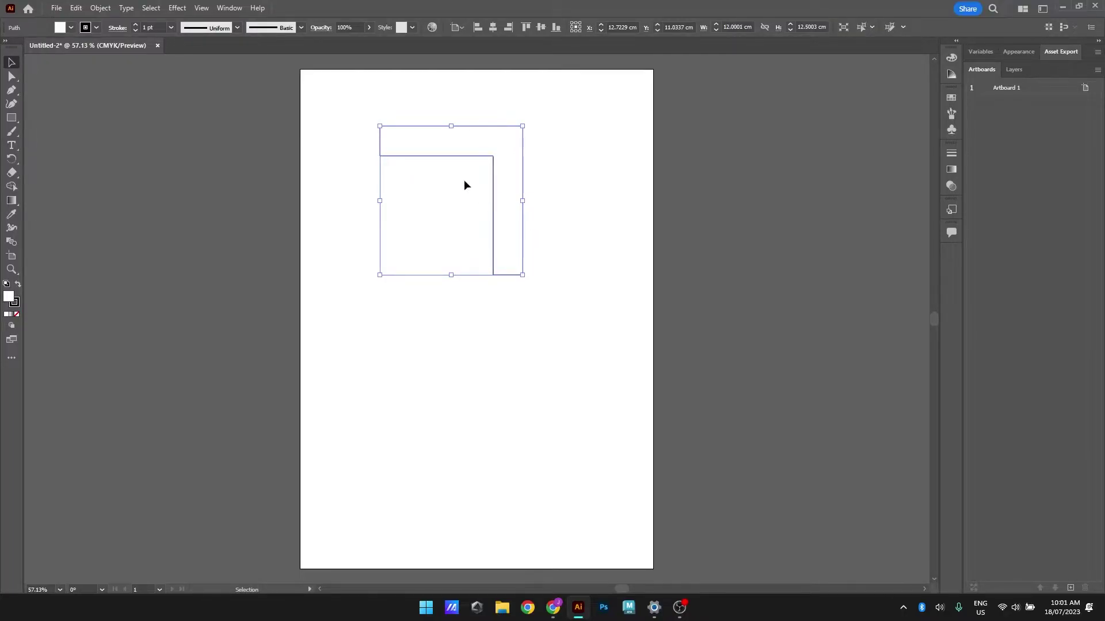
{"action": "key", "text": "ctrl+1"}
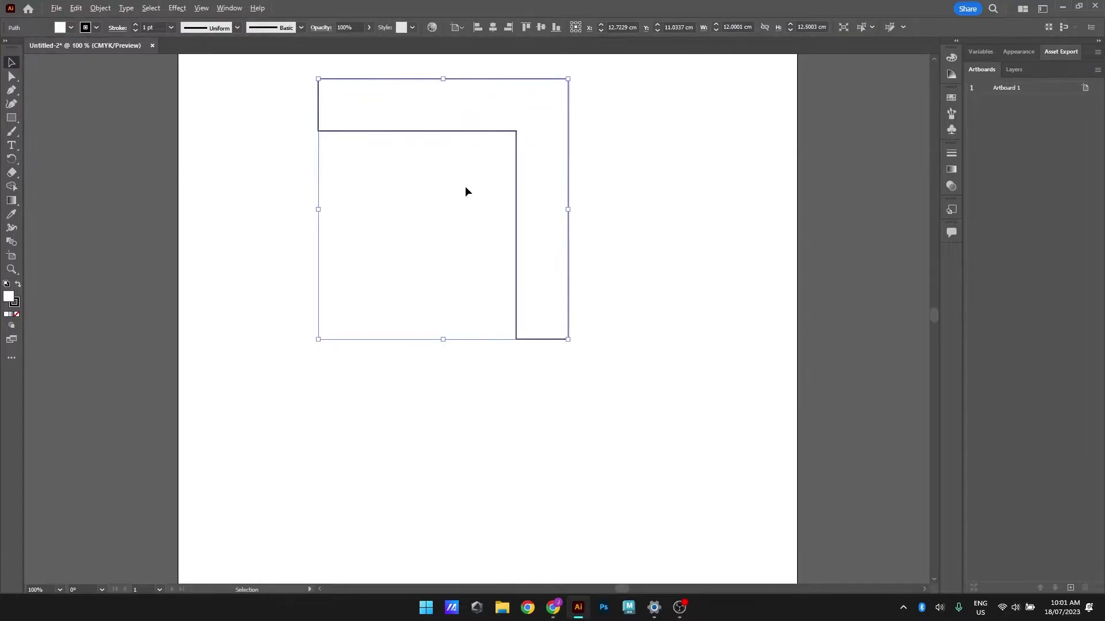
{"action": "key", "text": "space"}
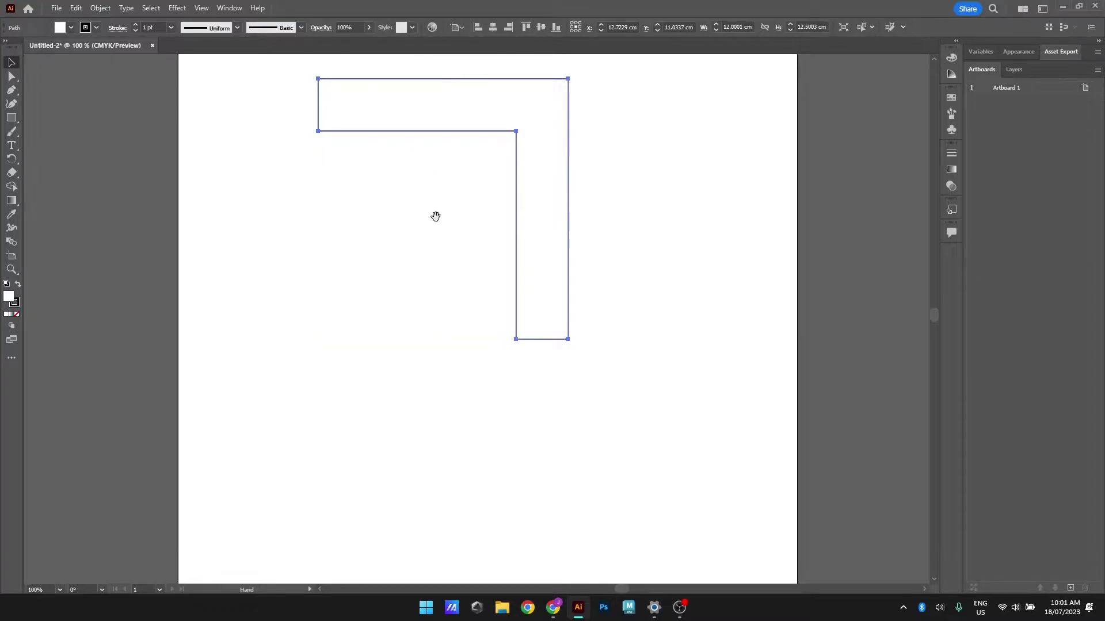
{"action": "left_click_drag", "start_coordinate": [424, 185], "coordinate": [443, 236]}
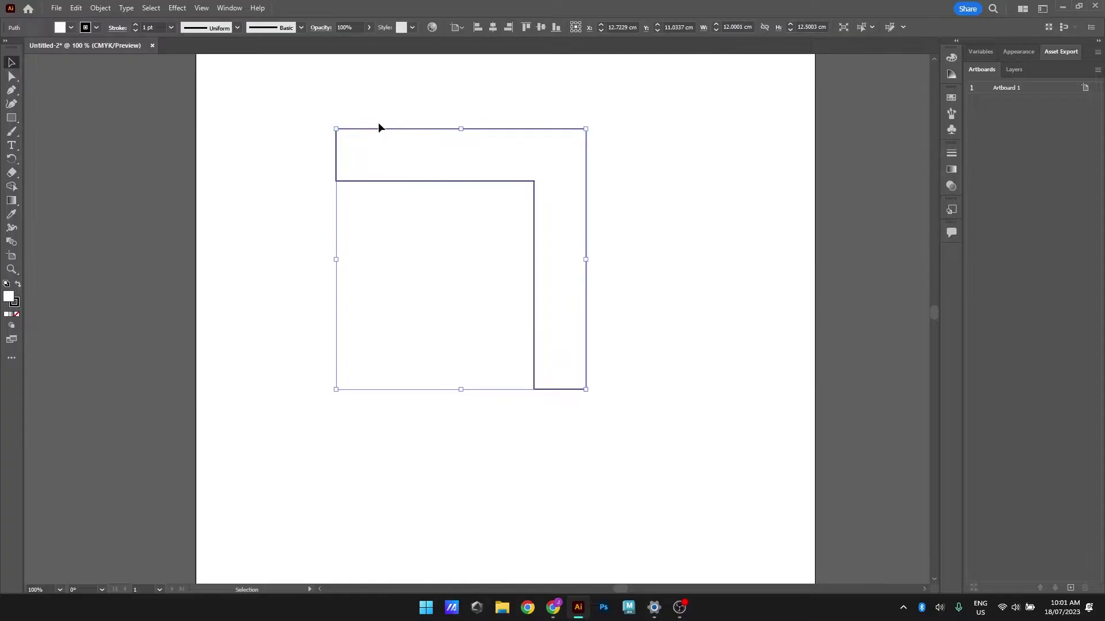
{"action": "left_click", "coordinate": [172, 29]}
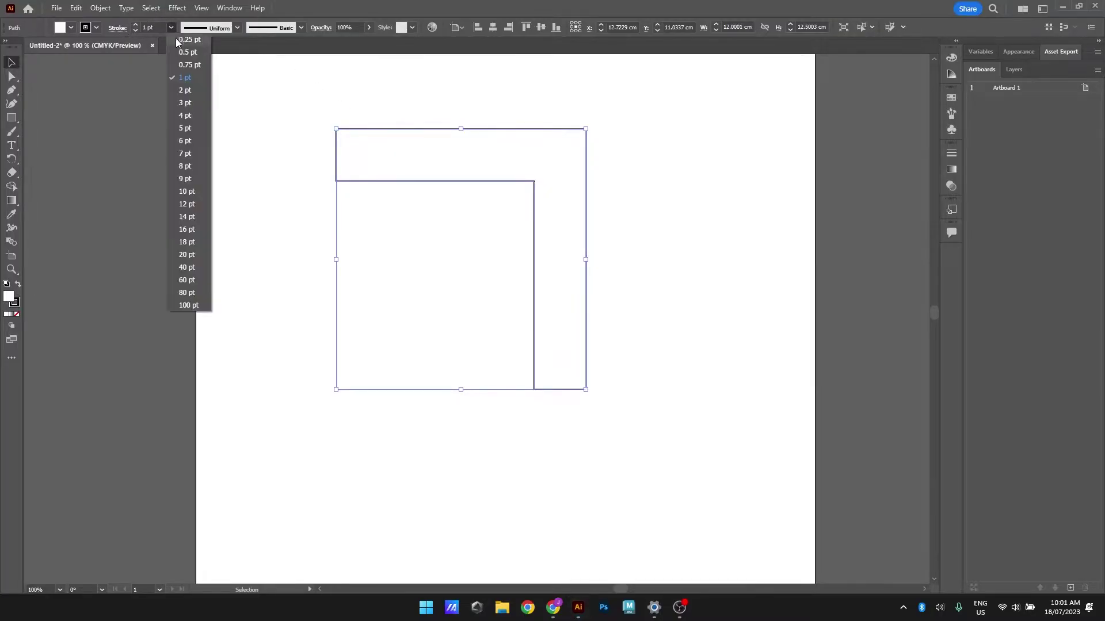
{"action": "left_click", "coordinate": [193, 116]}
{"action": "left_click", "coordinate": [194, 115]}
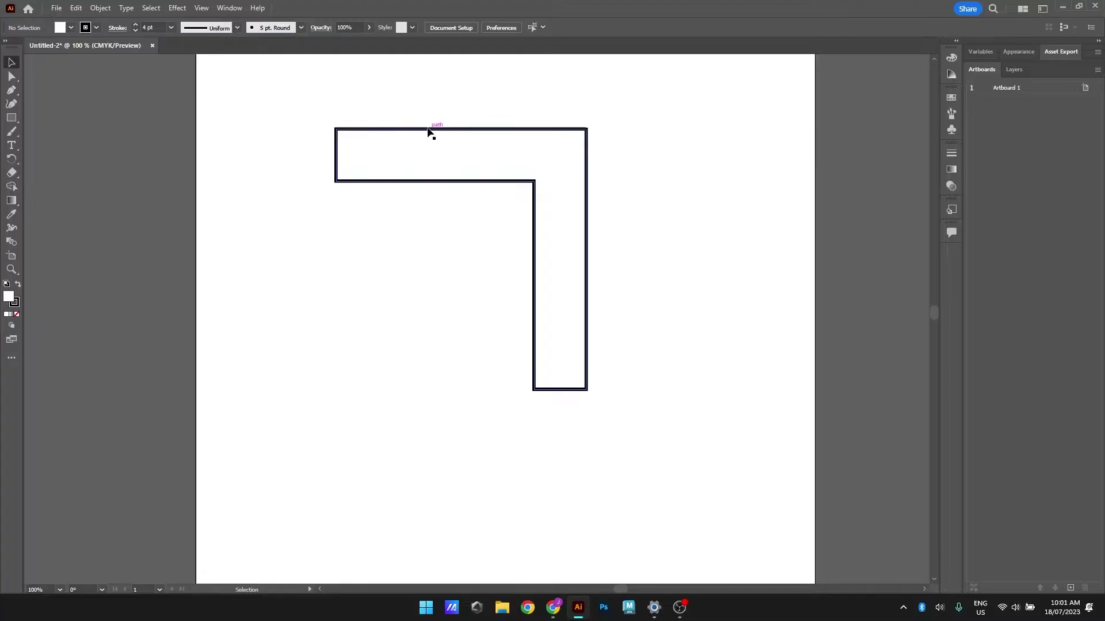
Draw a thin white rectangle without stroke, about 11.6 × 0.06 cm, along the outline of the L shape's upper edge
{"action": "scroll", "coordinate": [422, 129], "scroll_direction": "up", "scroll_amount": 1}
{"action": "scroll", "coordinate": [421, 129], "scroll_direction": "up", "scroll_amount": 1}
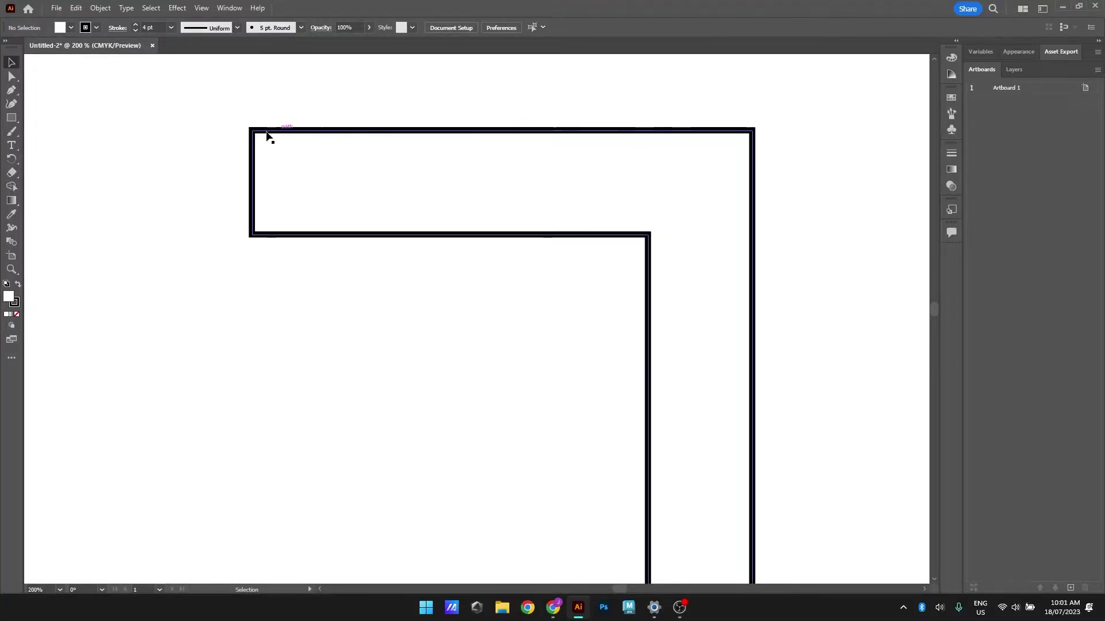
{"action": "left_click", "coordinate": [15, 118]}
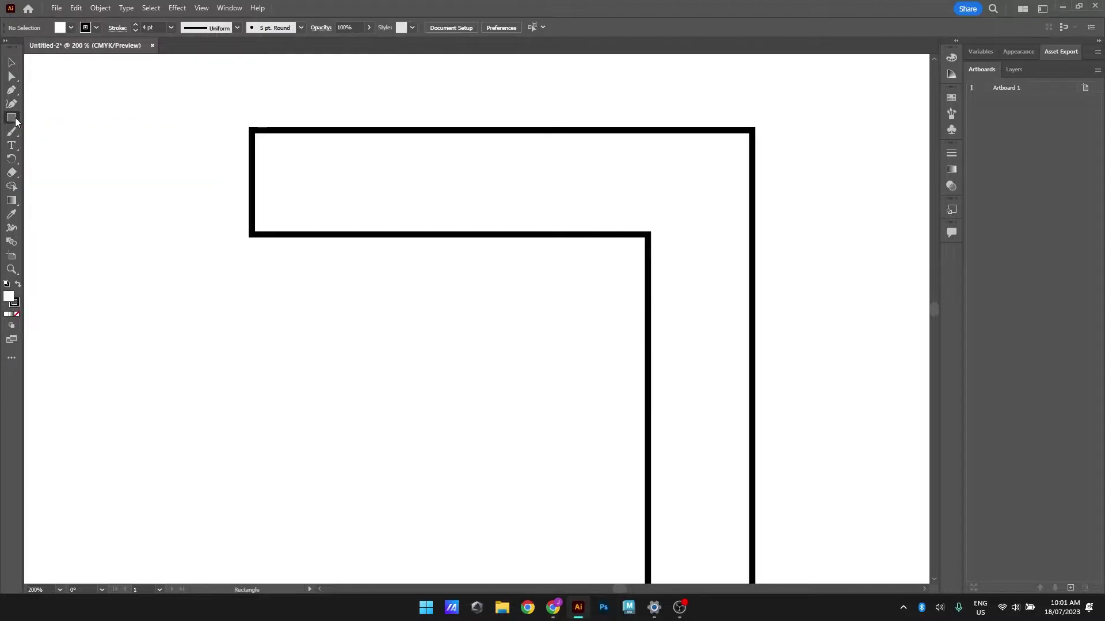
{"action": "left_click", "coordinate": [15, 302]}
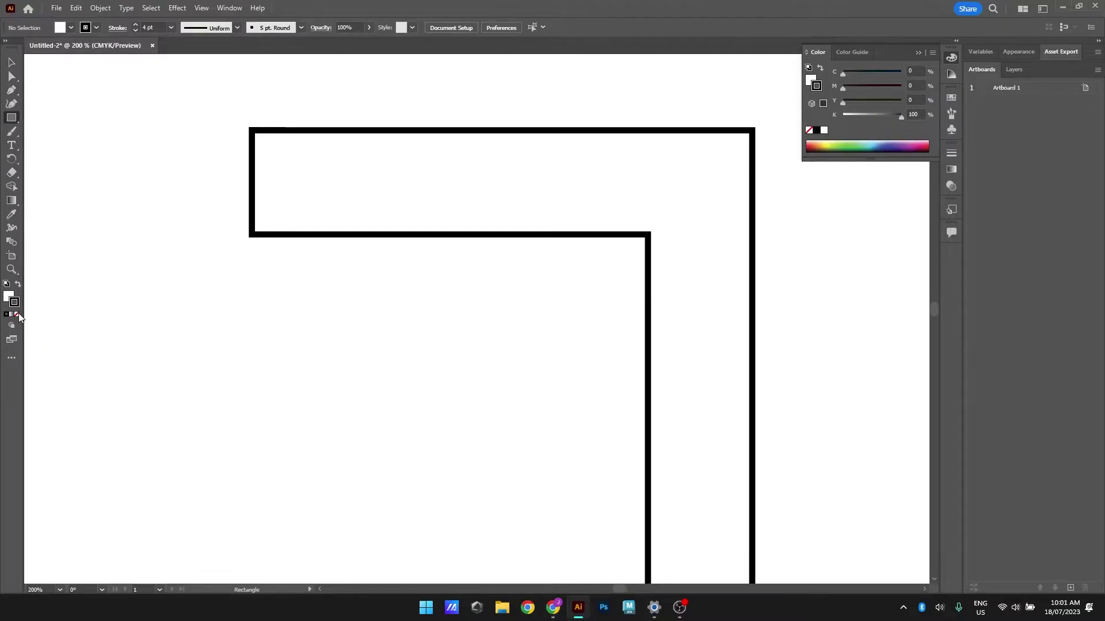
{"action": "left_click", "coordinate": [16, 315]}
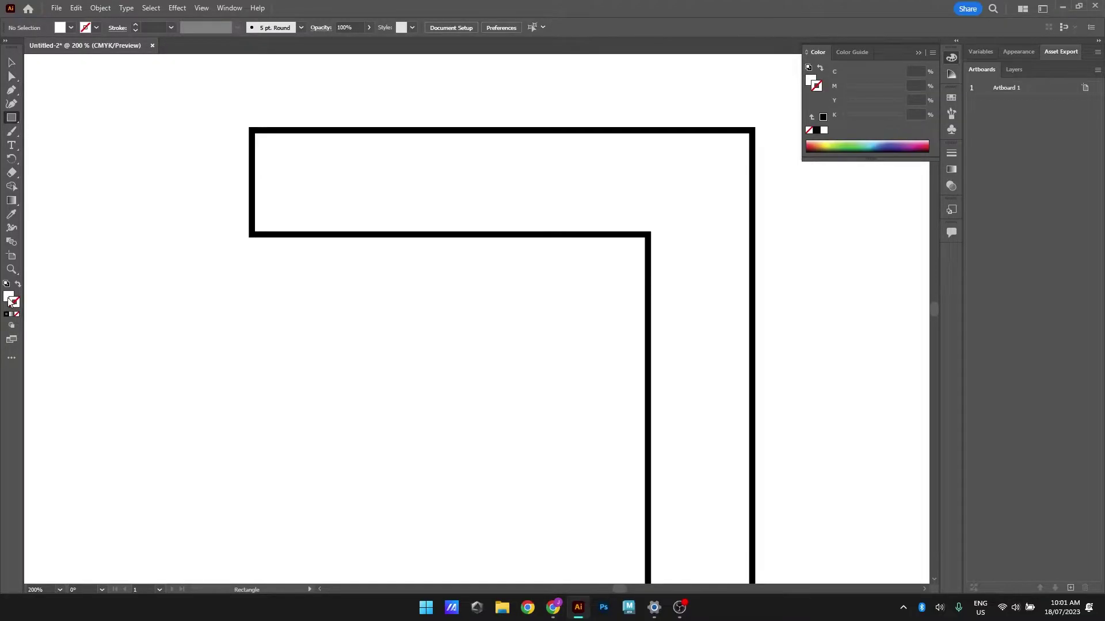
{"action": "left_click", "coordinate": [7, 297]}
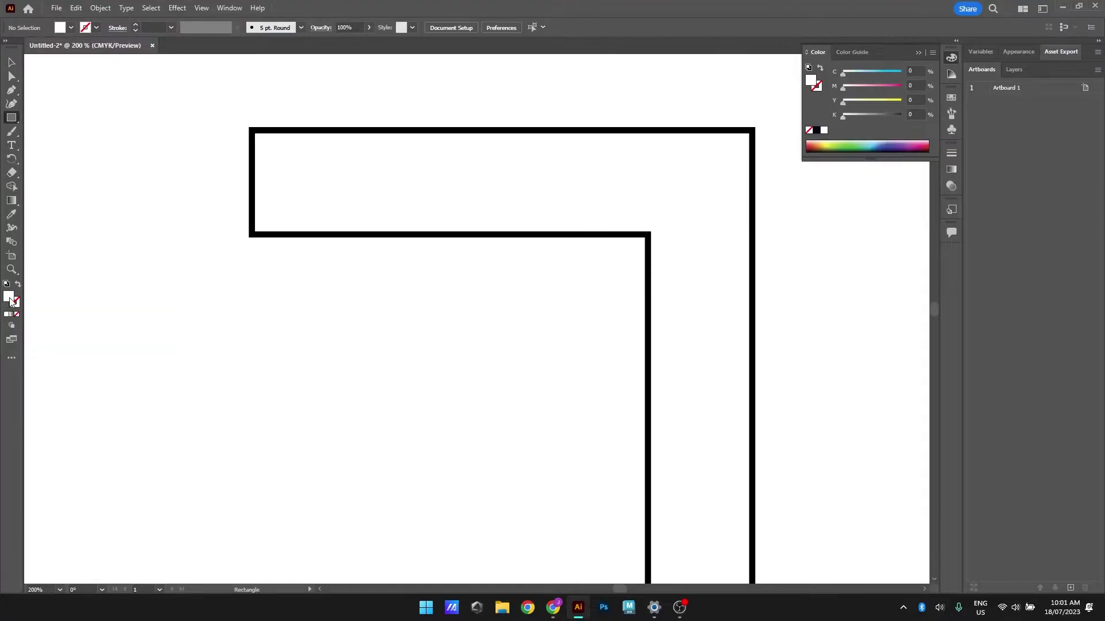
{"action": "left_click_drag", "start_coordinate": [258, 128], "coordinate": [743, 131]}
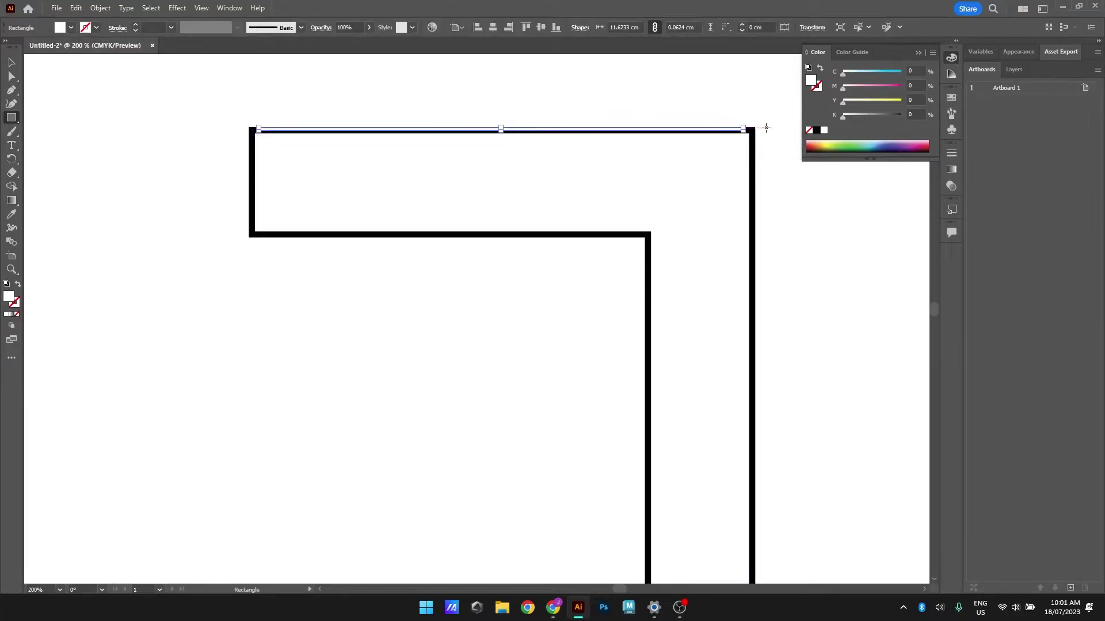
{"action": "scroll", "coordinate": [579, 124], "scroll_direction": "up", "scroll_amount": 1}
{"action": "left_click", "coordinate": [12, 61]}
{"action": "left_click", "coordinate": [54, 65]}
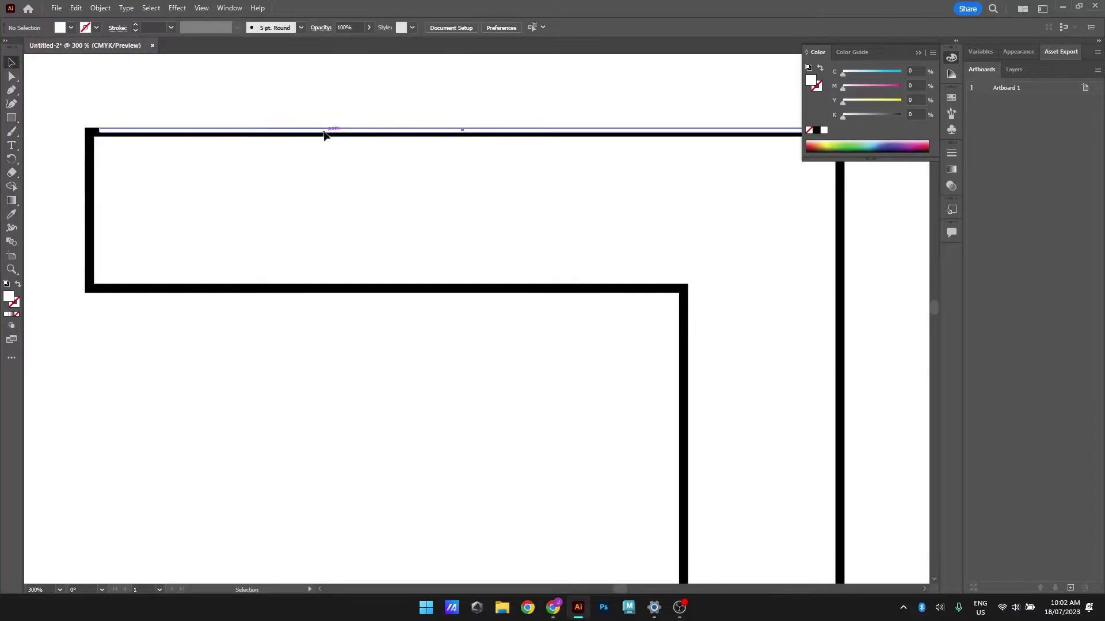
{"action": "left_click", "coordinate": [453, 192]}
{"action": "scroll", "coordinate": [460, 192], "scroll_direction": "down", "scroll_amount": 1}
{"action": "left_click", "coordinate": [867, 259]}
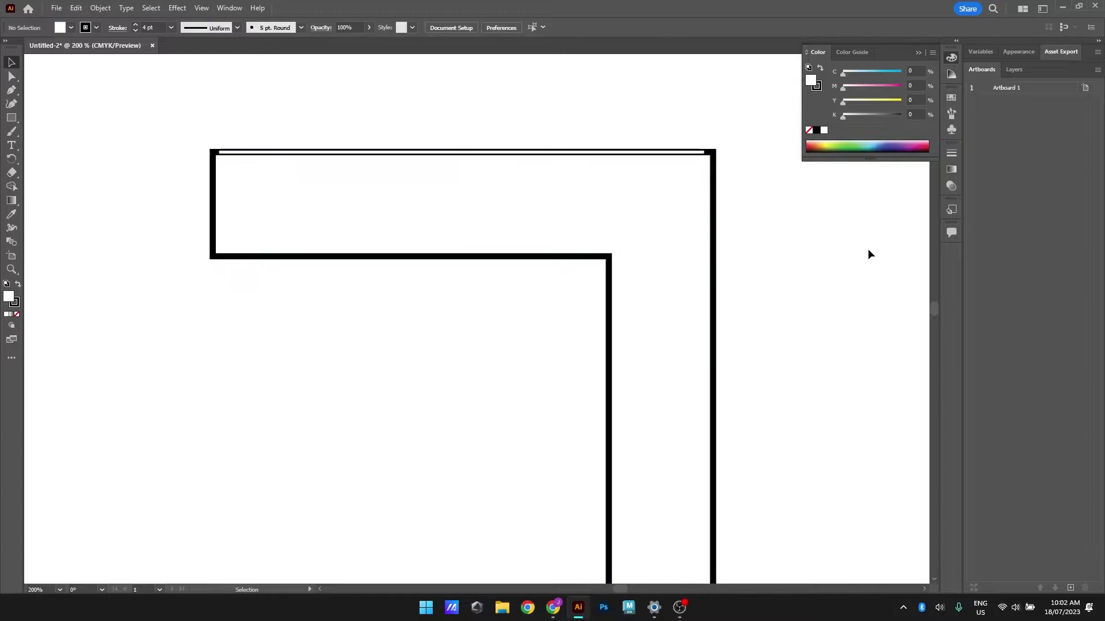
Draw a horizontal line about 2.16 cm long just below the vertical bar's lower end with the Curvature tool
{"action": "scroll", "coordinate": [629, 199], "scroll_direction": "down", "scroll_amount": 1}
{"action": "scroll", "coordinate": [628, 200], "scroll_direction": "down", "scroll_amount": 1}
{"action": "left_click_drag", "start_coordinate": [692, 261], "coordinate": [621, 207]}
{"action": "mouse_move", "coordinate": [655, 398]}
{"action": "left_mouse_down"}
{"action": "mouse_move", "coordinate": [649, 387]}
{"action": "mouse_move", "coordinate": [647, 400]}
{"action": "left_mouse_up"}
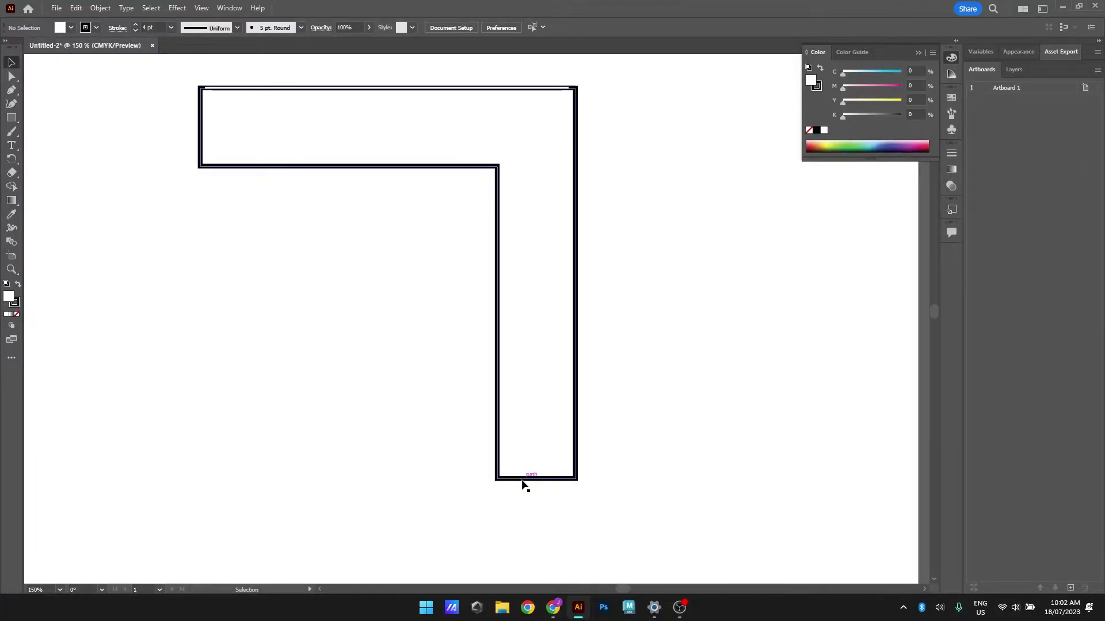
{"action": "left_click", "coordinate": [13, 106]}
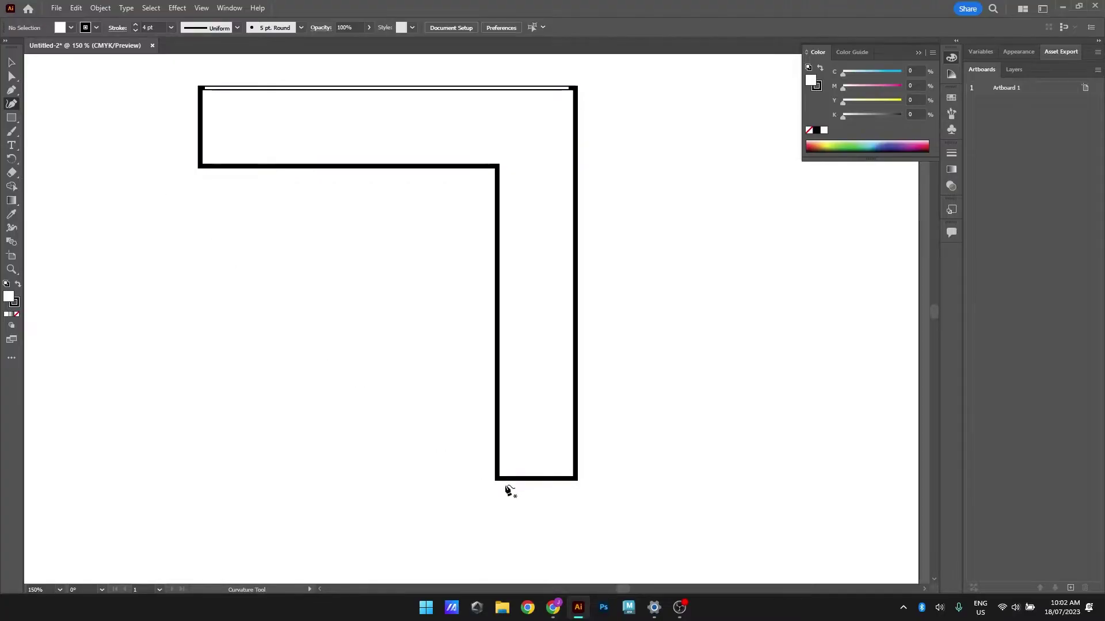
{"action": "left_click_drag", "start_coordinate": [533, 509], "coordinate": [516, 376]}
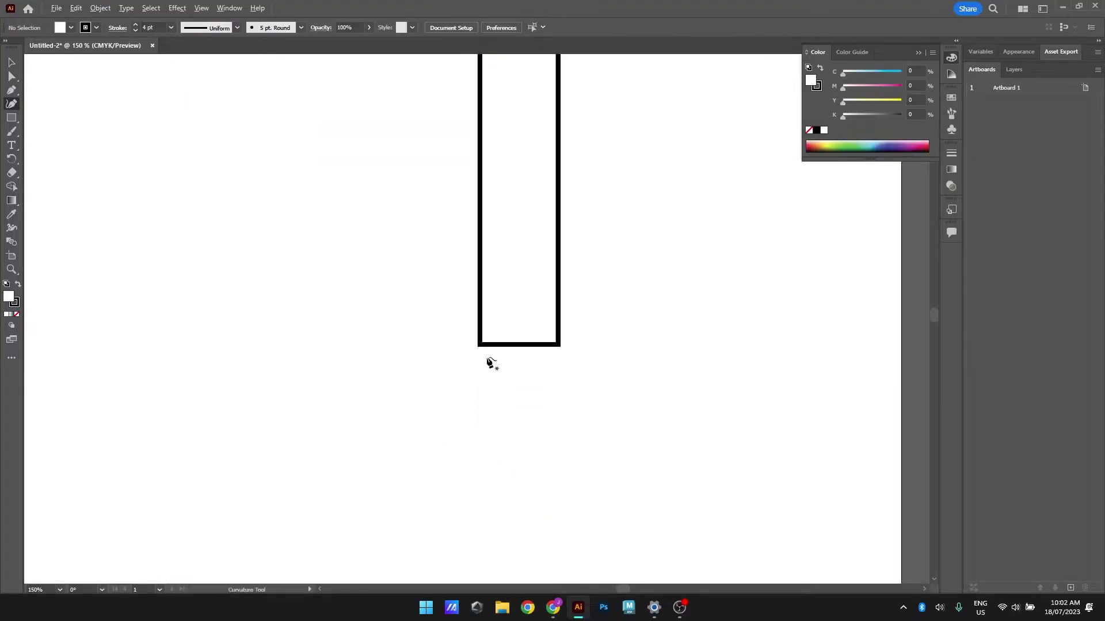
{"action": "scroll", "coordinate": [489, 363], "scroll_direction": "up", "scroll_amount": 1}
{"action": "left_click", "coordinate": [460, 327]}
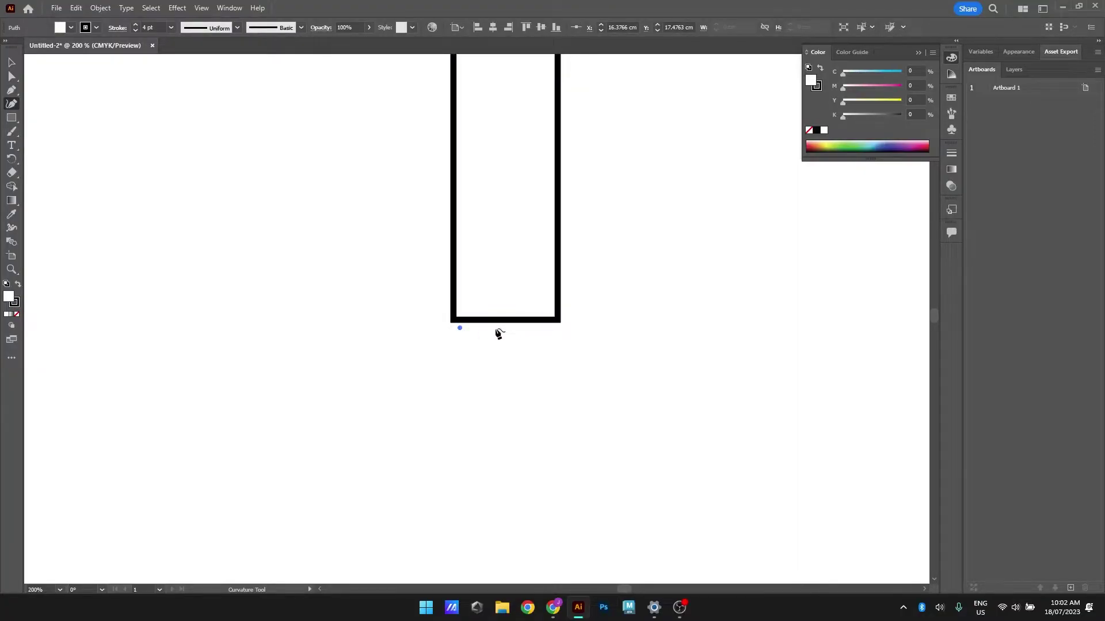
{"action": "left_click", "coordinate": [584, 328]}
{"action": "left_click_drag", "start_coordinate": [586, 337], "coordinate": [552, 338]}
{"action": "left_click", "coordinate": [550, 328]}
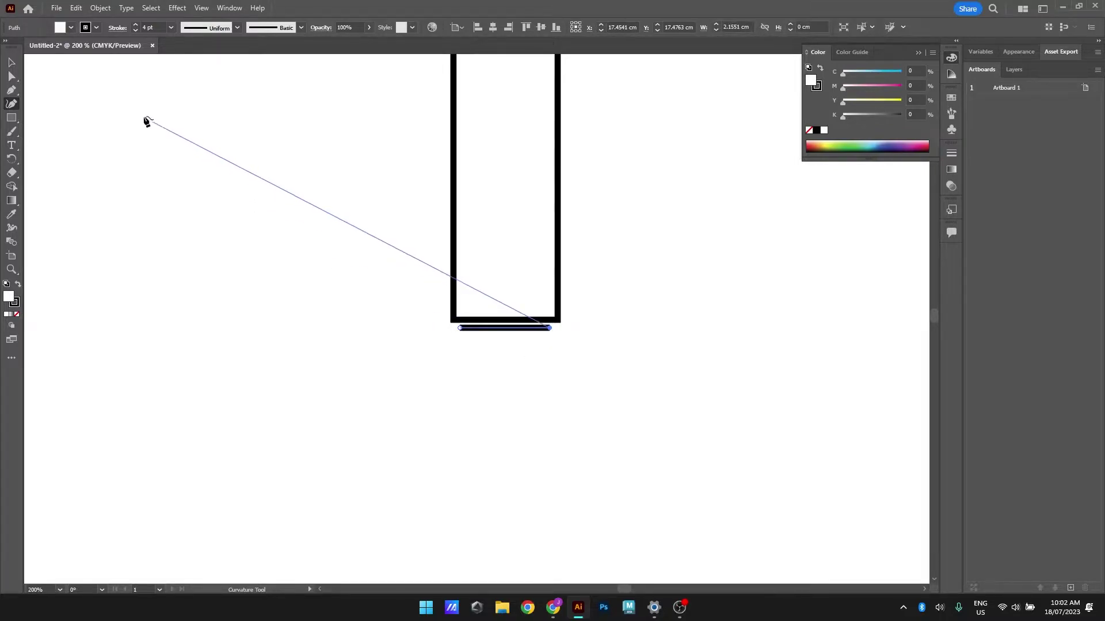
{"action": "left_click", "coordinate": [10, 62]}
{"action": "left_click", "coordinate": [488, 359]}
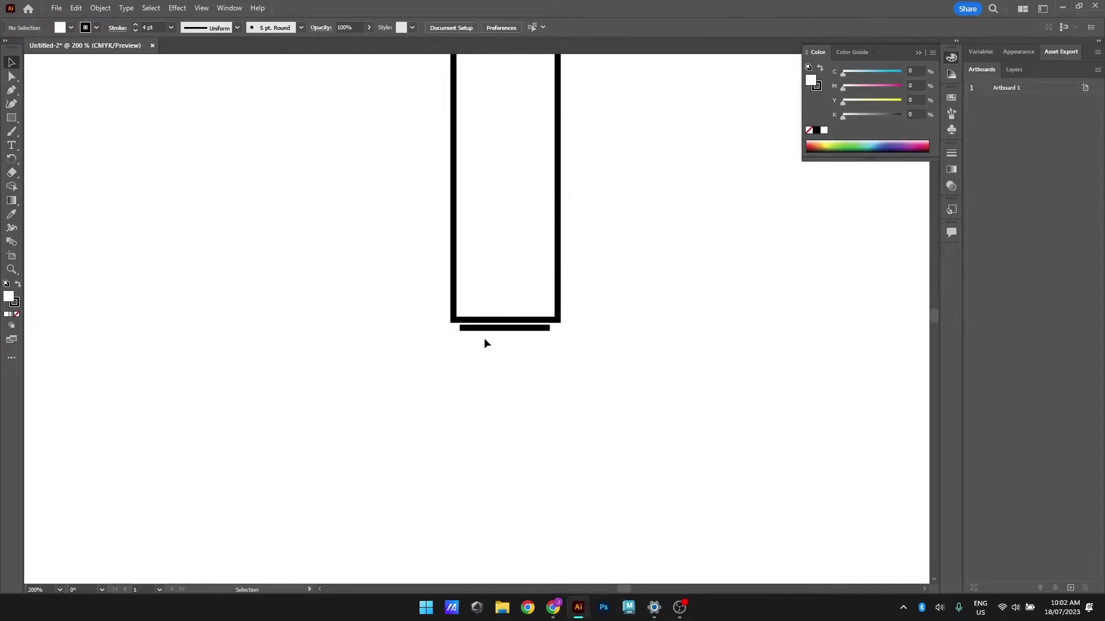
Move the line slightly down, duplicate it, and rotate the copy to vertical so it hangs from the original's right end
{"action": "left_click_drag", "start_coordinate": [495, 328], "coordinate": [530, 344]}
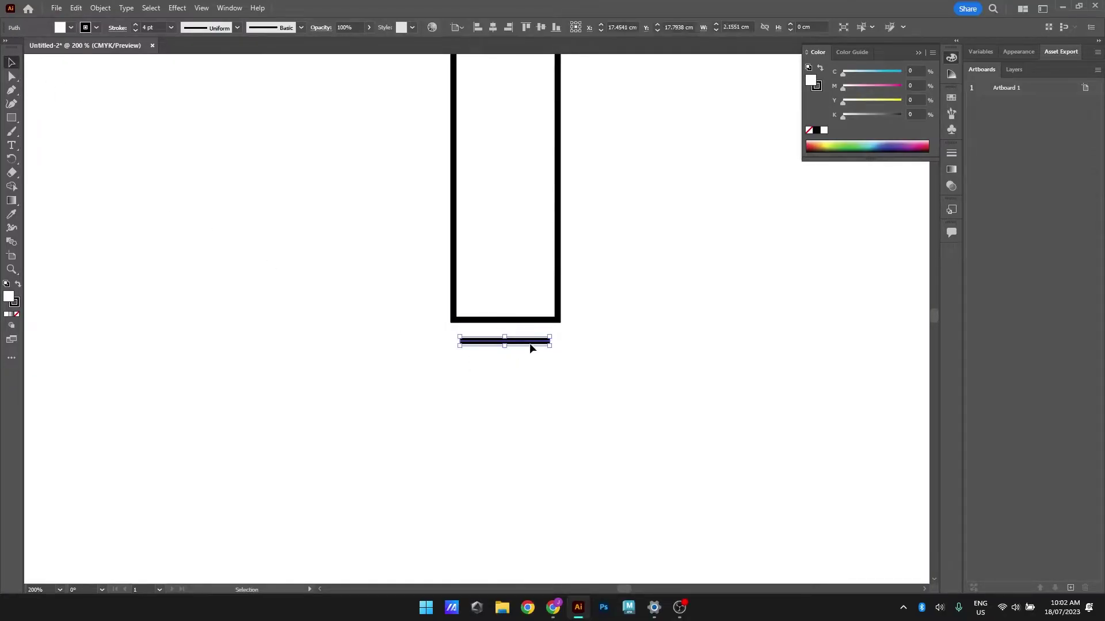
{"action": "key", "text": "a"}
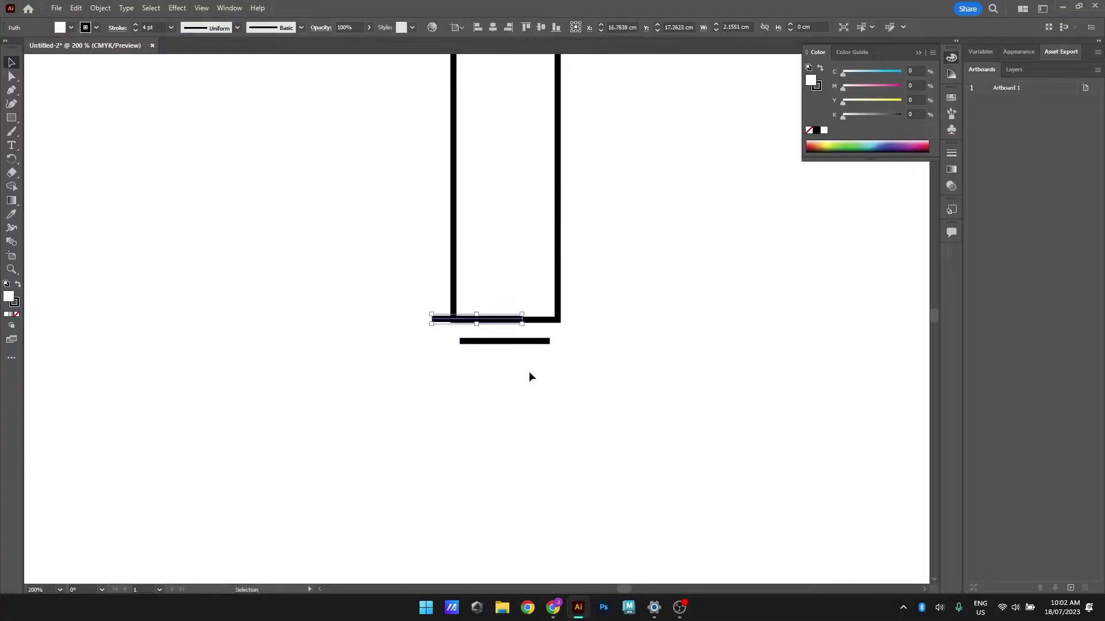
{"action": "left_click_drag", "start_coordinate": [470, 342], "coordinate": [493, 404]}
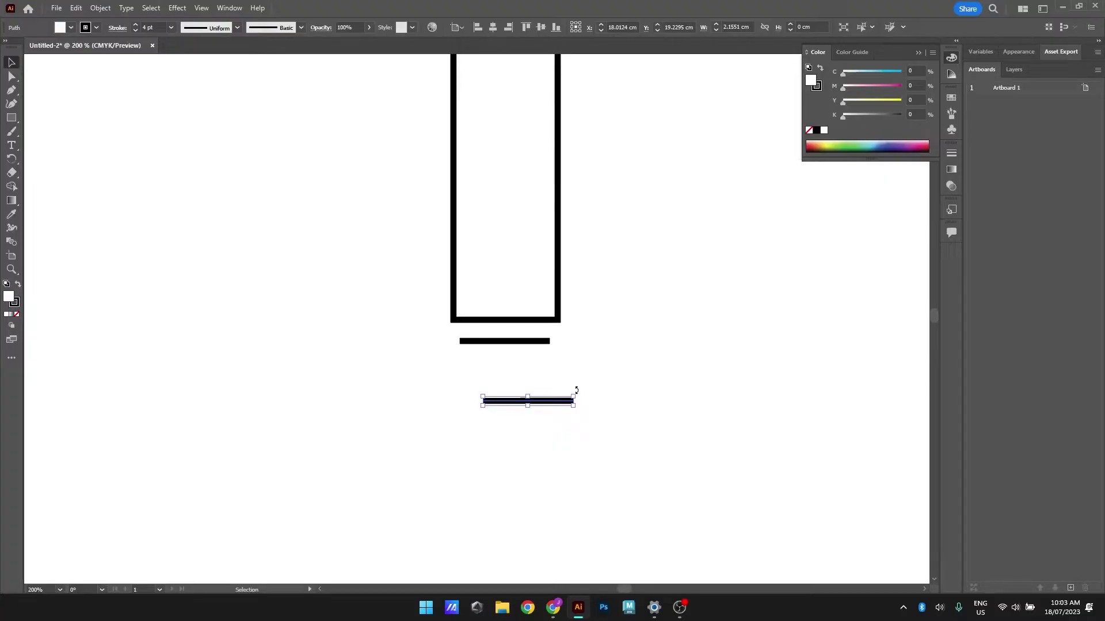
{"action": "left_click_drag", "start_coordinate": [577, 390], "coordinate": [548, 424]}
{"action": "left_click_drag", "start_coordinate": [545, 419], "coordinate": [547, 421]}
{"action": "left_click", "coordinate": [582, 402]}
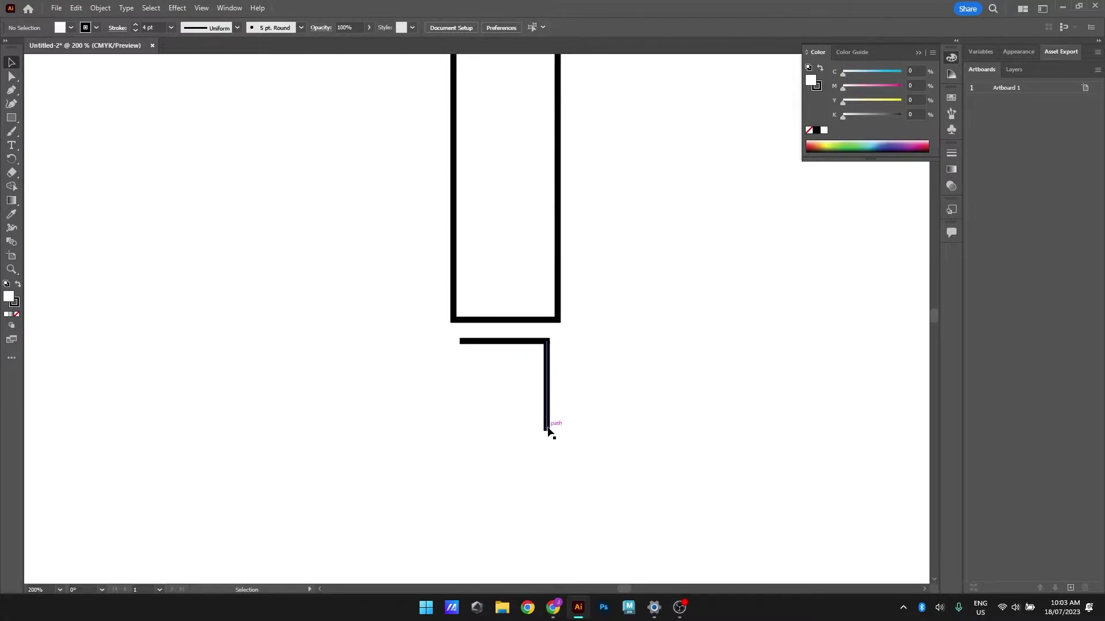
Close the two lines into a quarter-circle with a Curvature tool arc, making the anchor at the horizontal line's left end a corner
{"action": "left_click", "coordinate": [10, 105]}
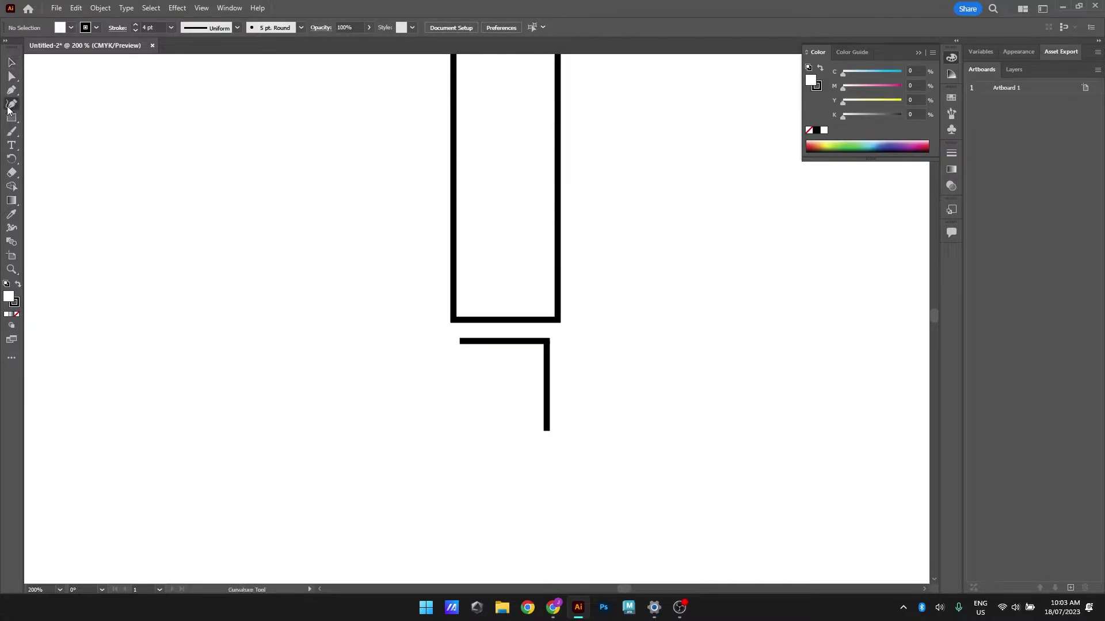
{"action": "left_click", "coordinate": [547, 430]}
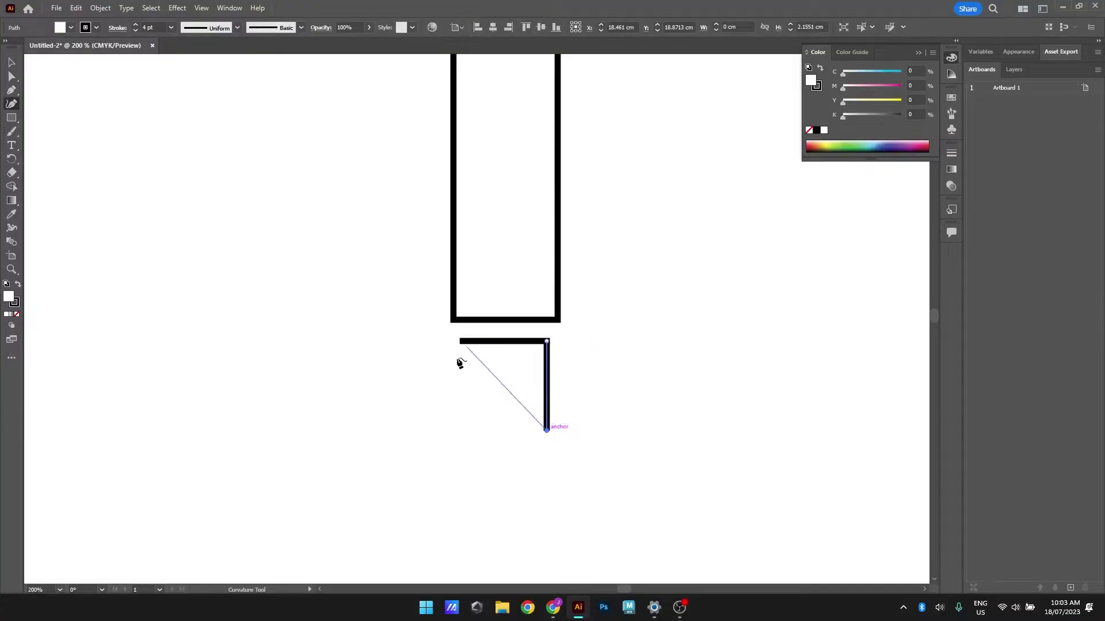
{"action": "left_click", "coordinate": [479, 404]}
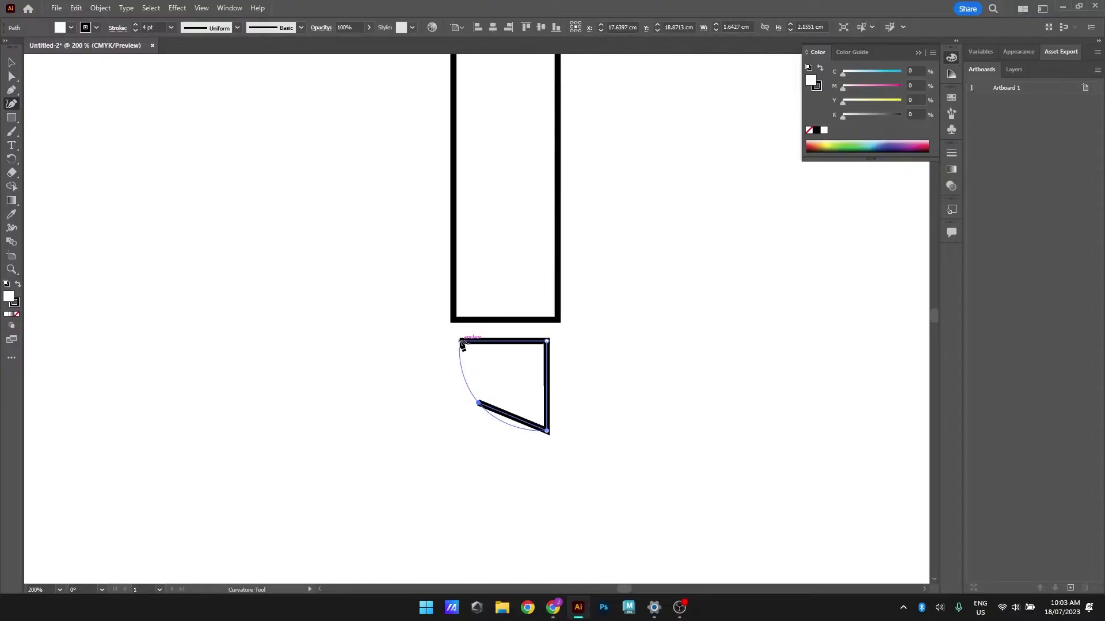
{"action": "left_click", "coordinate": [460, 342]}
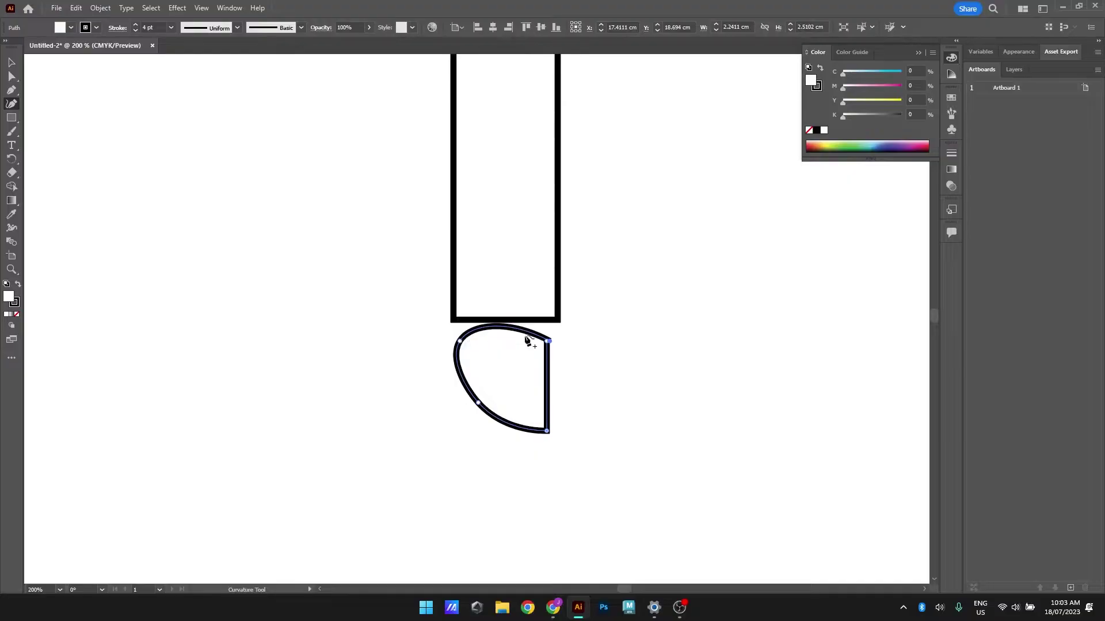
{"action": "double_click", "coordinate": [460, 342]}
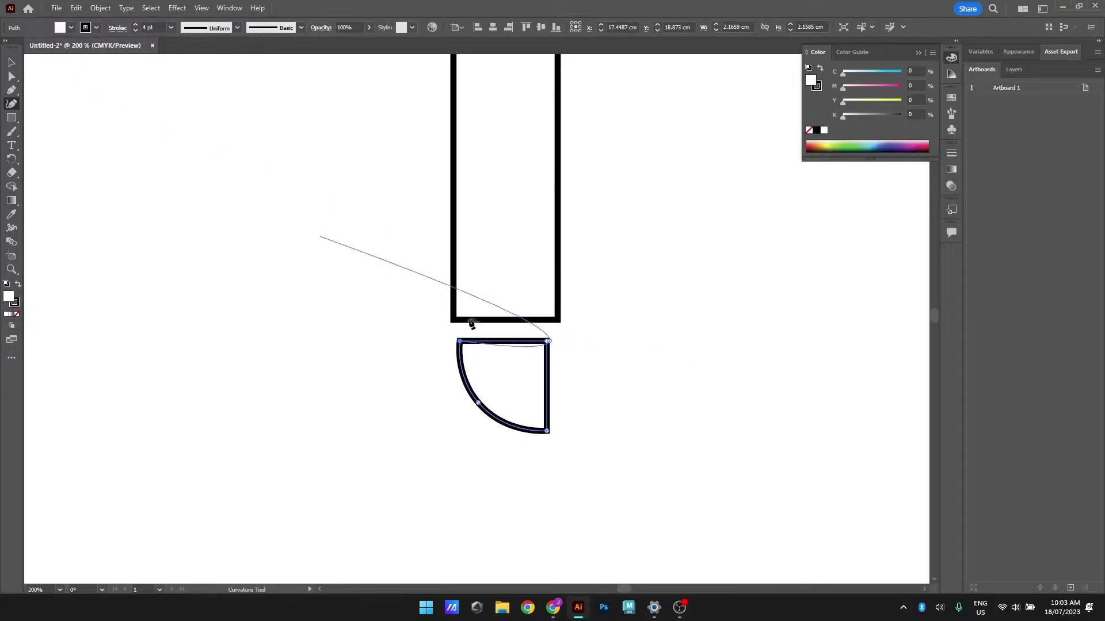
Move the quarter-circle shape up so its flat upper side sits on the vertical bar's lower edge
{"action": "left_click", "coordinate": [11, 63]}
{"action": "left_click", "coordinate": [321, 279]}
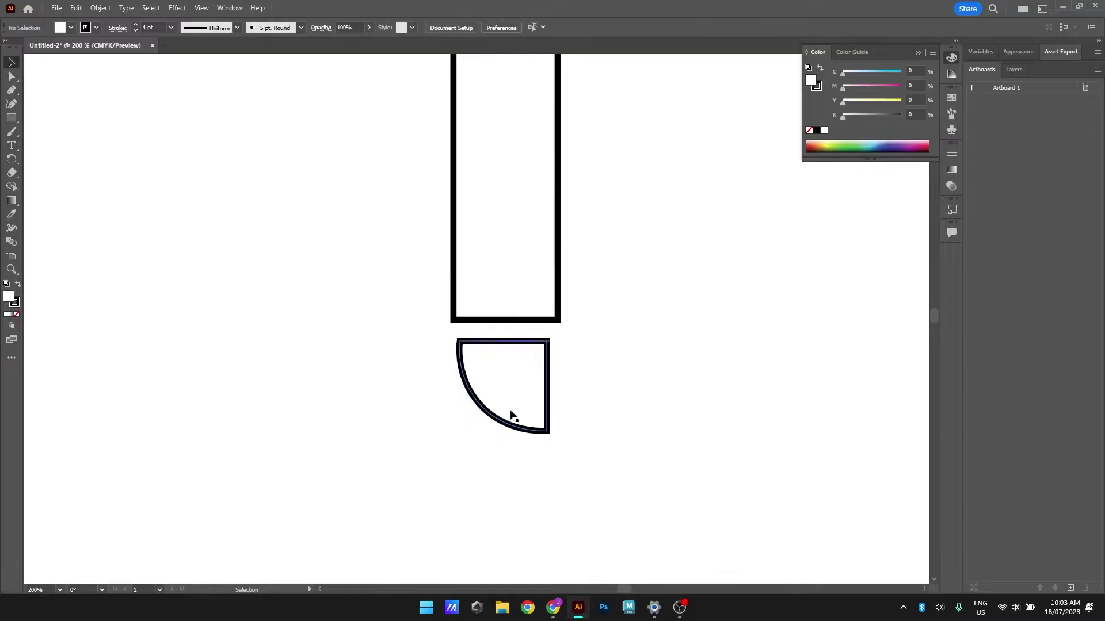
{"action": "left_click_drag", "start_coordinate": [543, 379], "coordinate": [551, 347]}
{"action": "key", "text": "ctrl+z"}
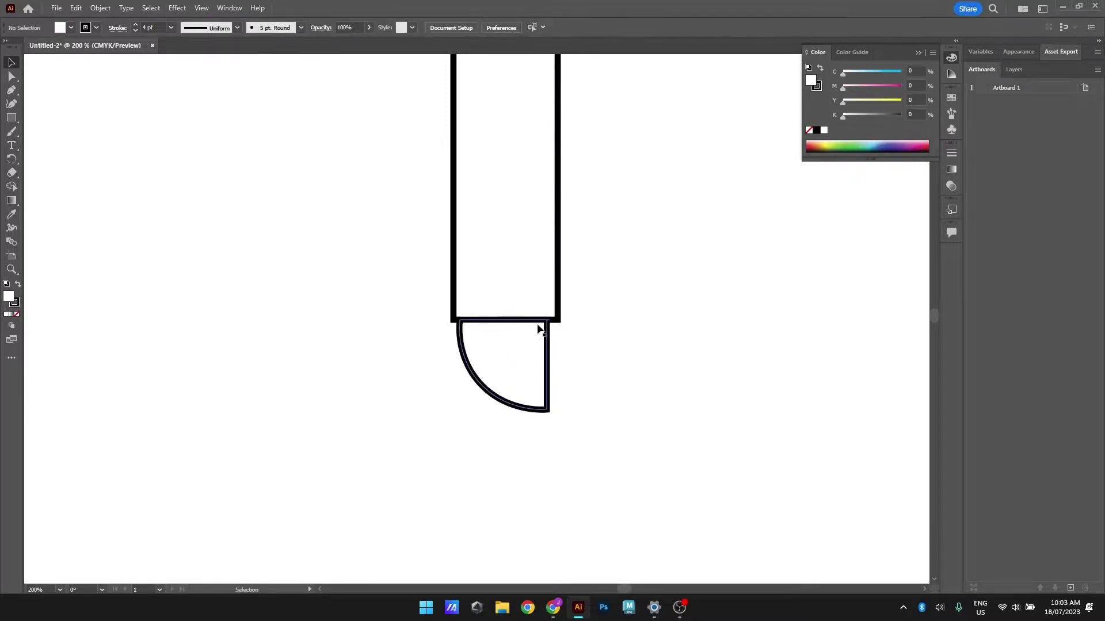
Create an 8 × 0.5 cm rectangle and place it inside the L shape's horizontal arm
{"action": "scroll", "coordinate": [576, 333], "scroll_direction": "down", "scroll_amount": 3}
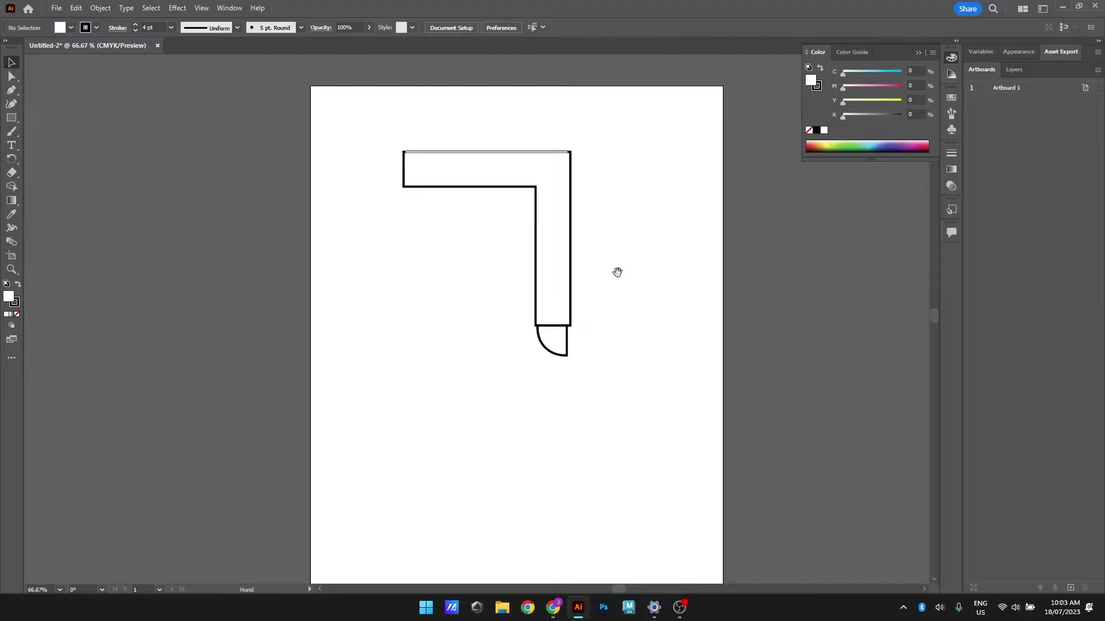
{"action": "left_click_drag", "start_coordinate": [625, 271], "coordinate": [627, 256]}
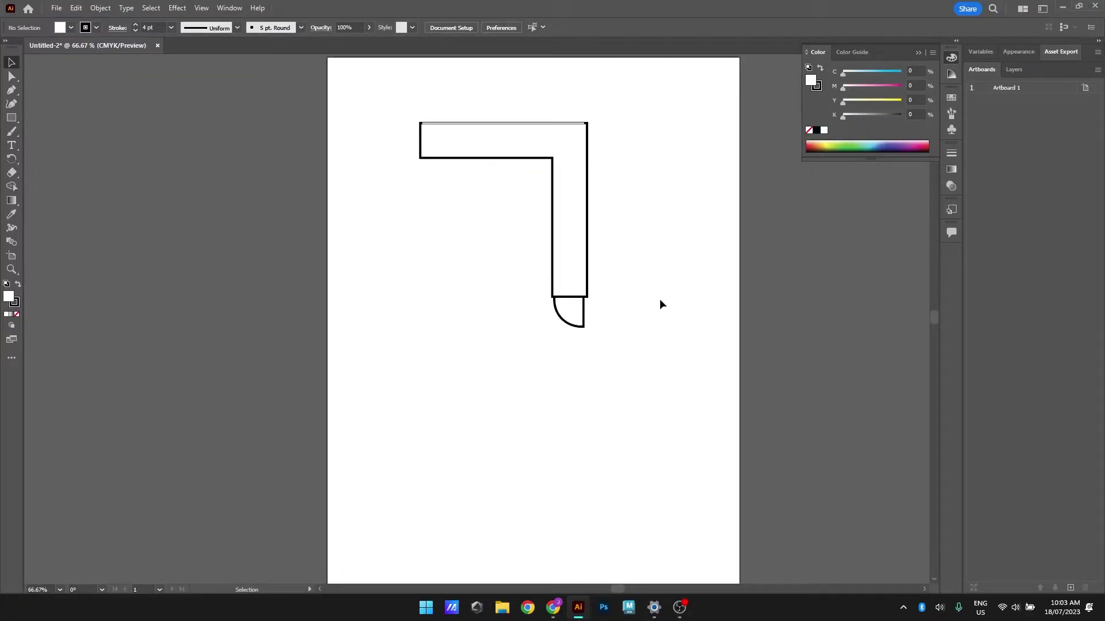
{"action": "left_click", "coordinate": [12, 122]}
{"action": "left_click", "coordinate": [443, 226]}
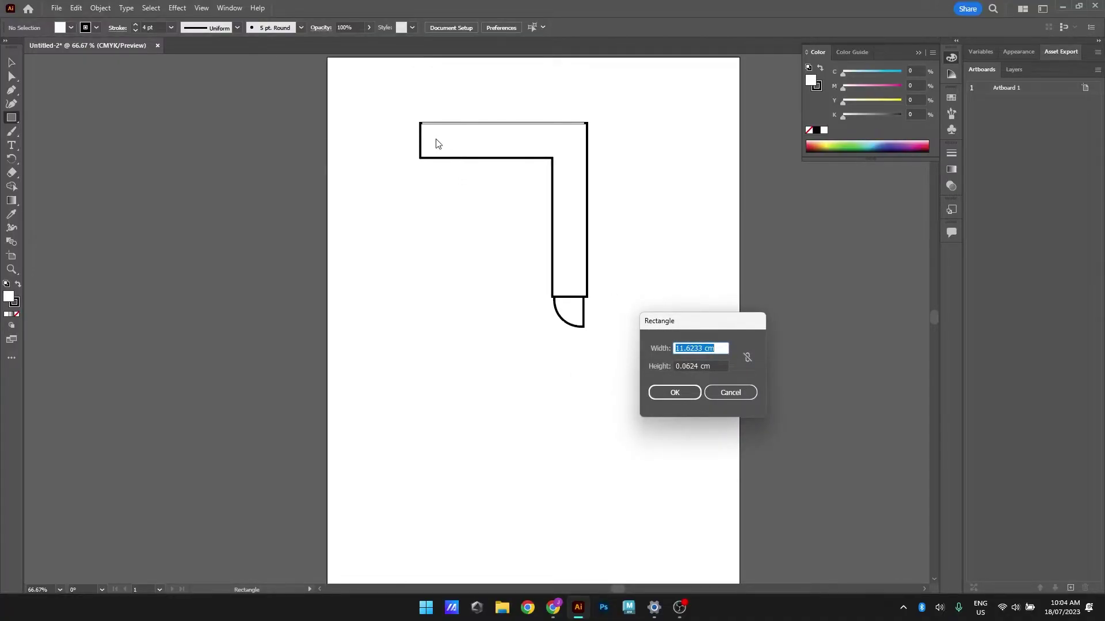
{"action": "left_click", "coordinate": [720, 350]}
{"action": "left_click_drag", "start_coordinate": [717, 347], "coordinate": [519, 361]}
{"action": "type", "text": "8"}
{"action": "key", "text": "Tab"}
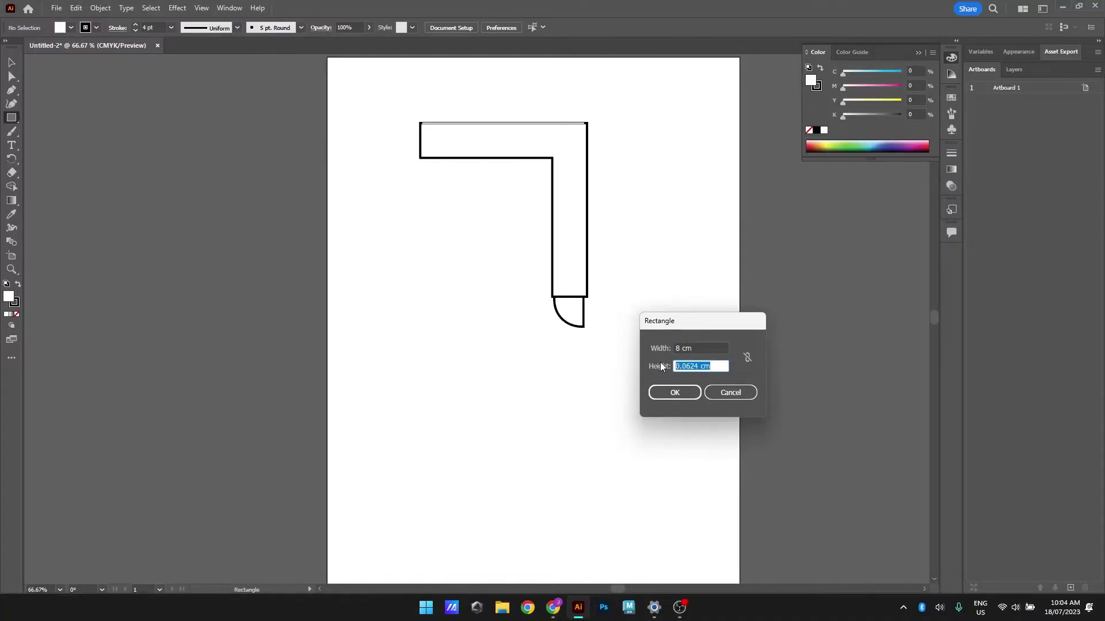
{"action": "type", "text": "0"}
{"action": "left_click", "coordinate": [674, 395]}
{"action": "key", "text": "v"}
{"action": "left_click_drag", "start_coordinate": [521, 235], "coordinate": [515, 146]}
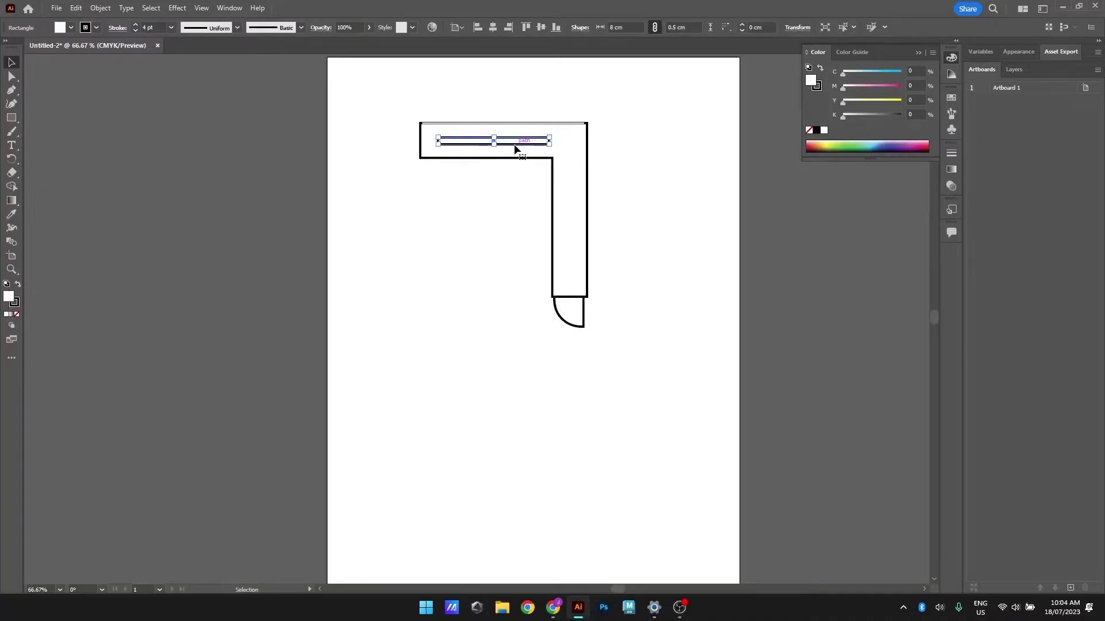
Set the stroke weight of the 8 cm rectangle to 1 pt and deselect it
{"action": "key", "text": "ctrl+1"}
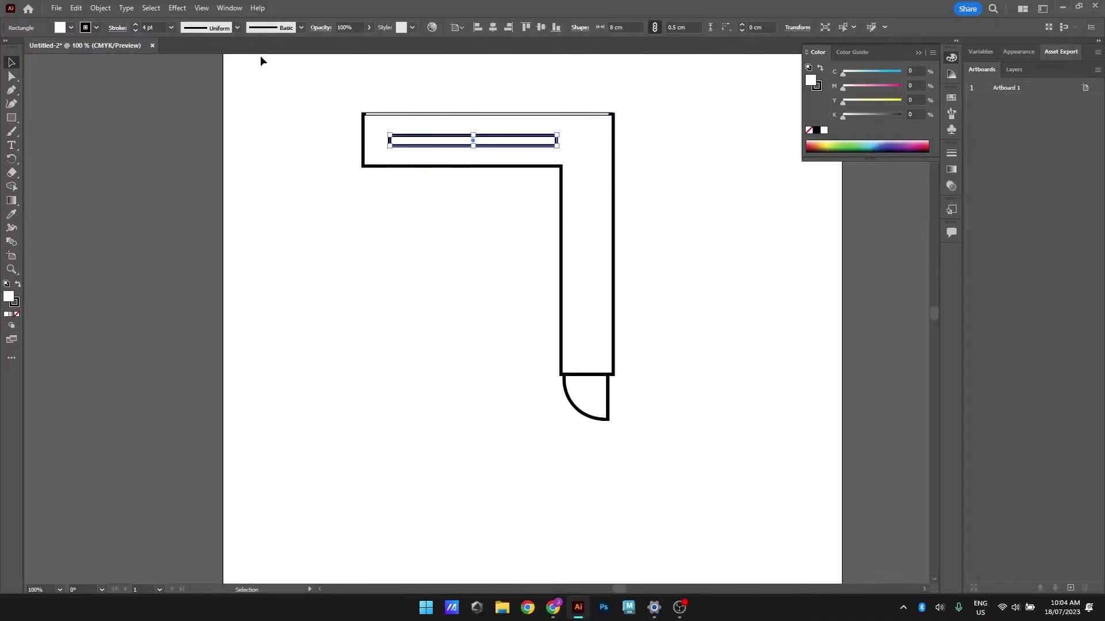
{"action": "left_click", "coordinate": [172, 27]}
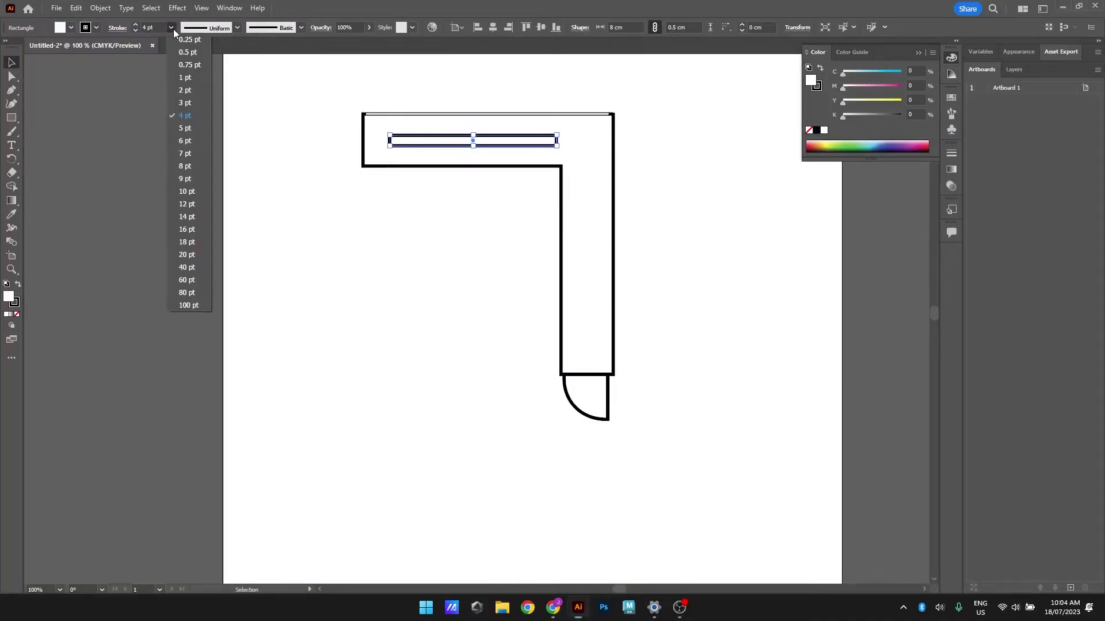
{"action": "left_click", "coordinate": [191, 77]}
{"action": "left_click", "coordinate": [381, 266]}
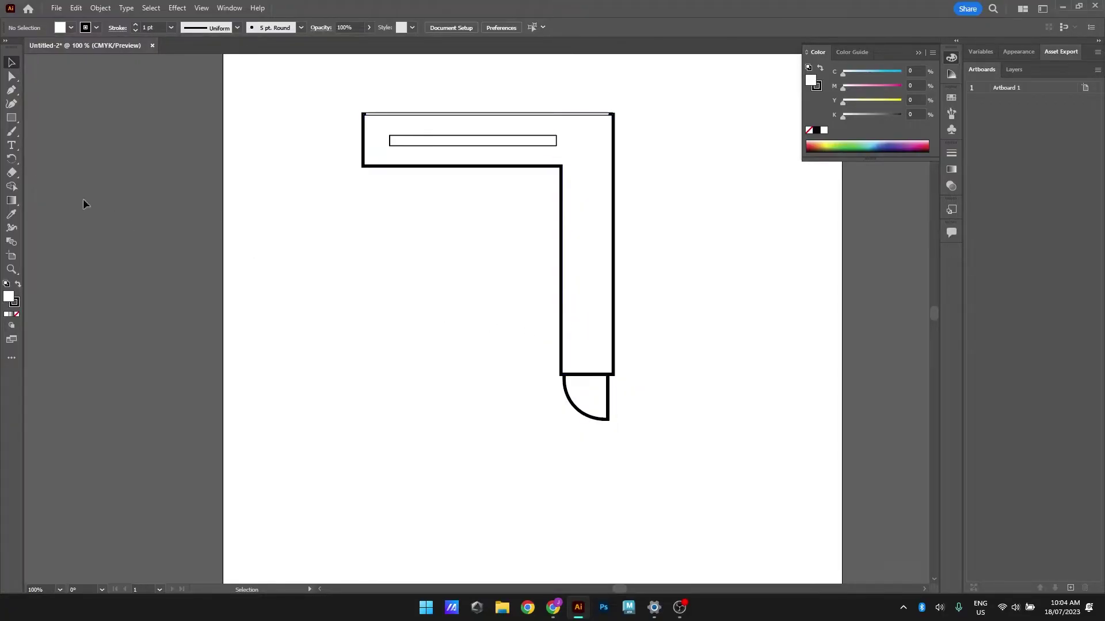
Create a 2 × 0.5 cm rectangle in the empty area beside the vertical bar
{"action": "left_click", "coordinate": [12, 117]}
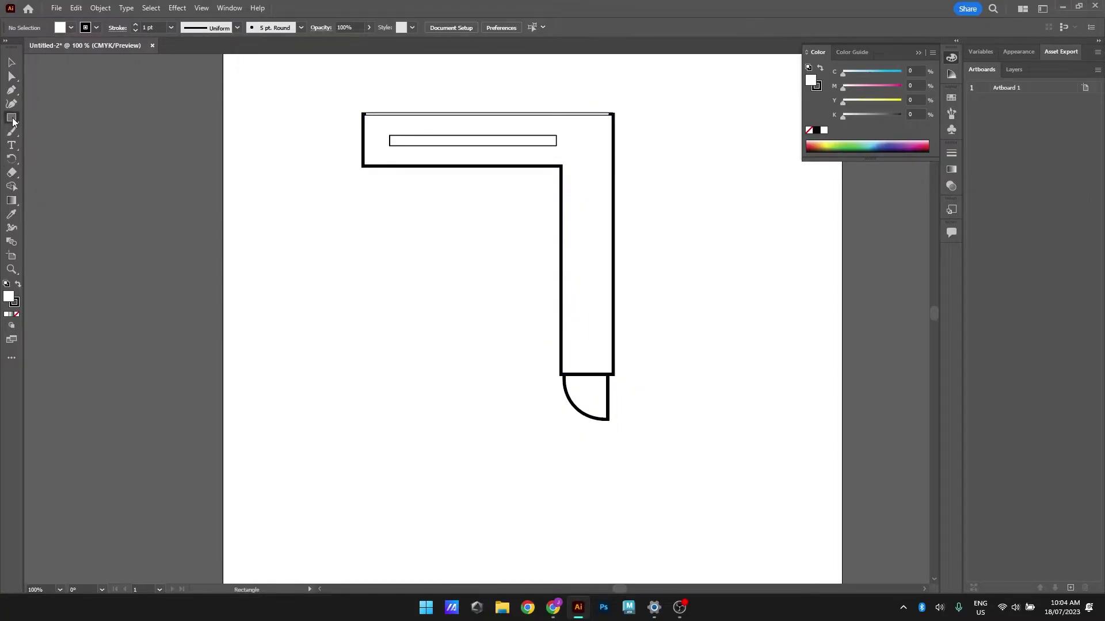
{"action": "left_click", "coordinate": [477, 300]}
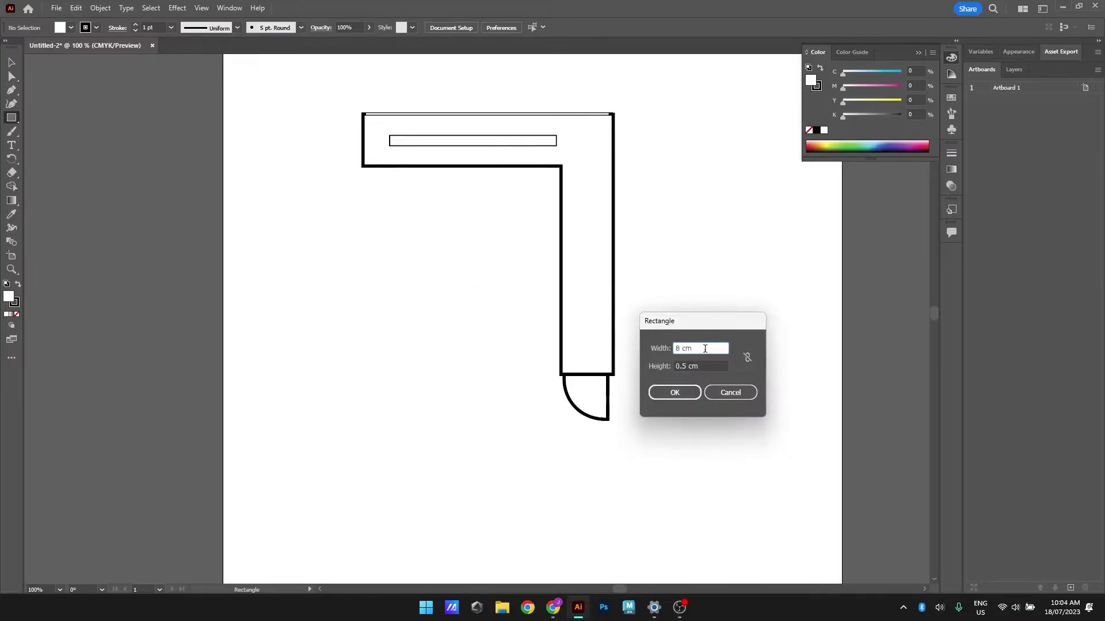
{"action": "type", "text": "2"}
{"action": "left_click", "coordinate": [685, 391]}
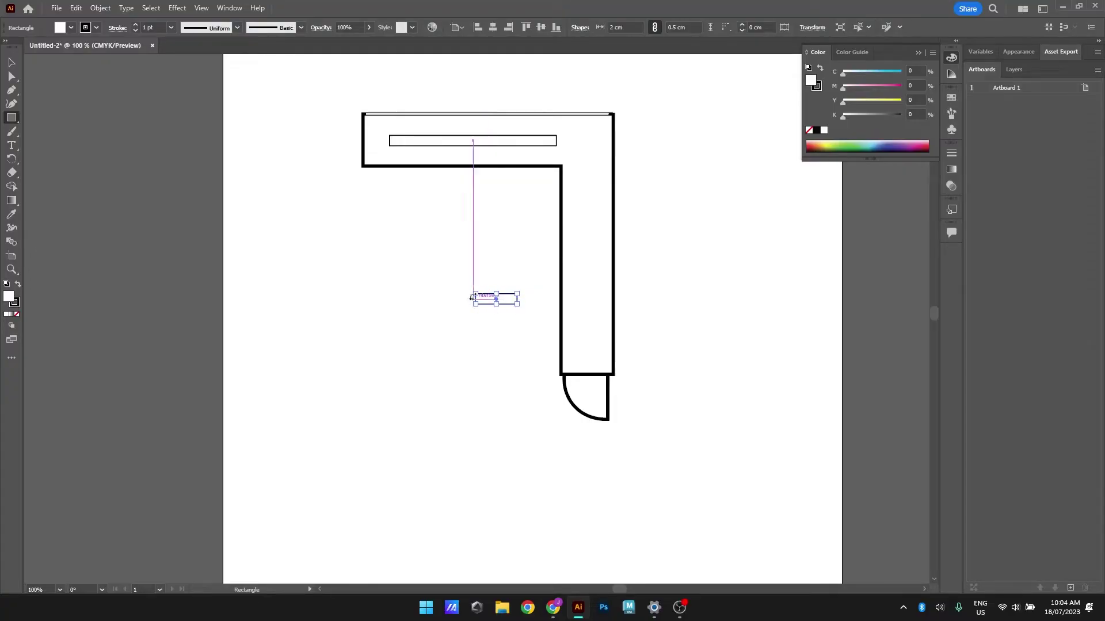
Rotate the 2 × 0.5 cm rectangle to vertical and place it inside the vertical bar near its lower end
{"action": "left_click", "coordinate": [12, 63]}
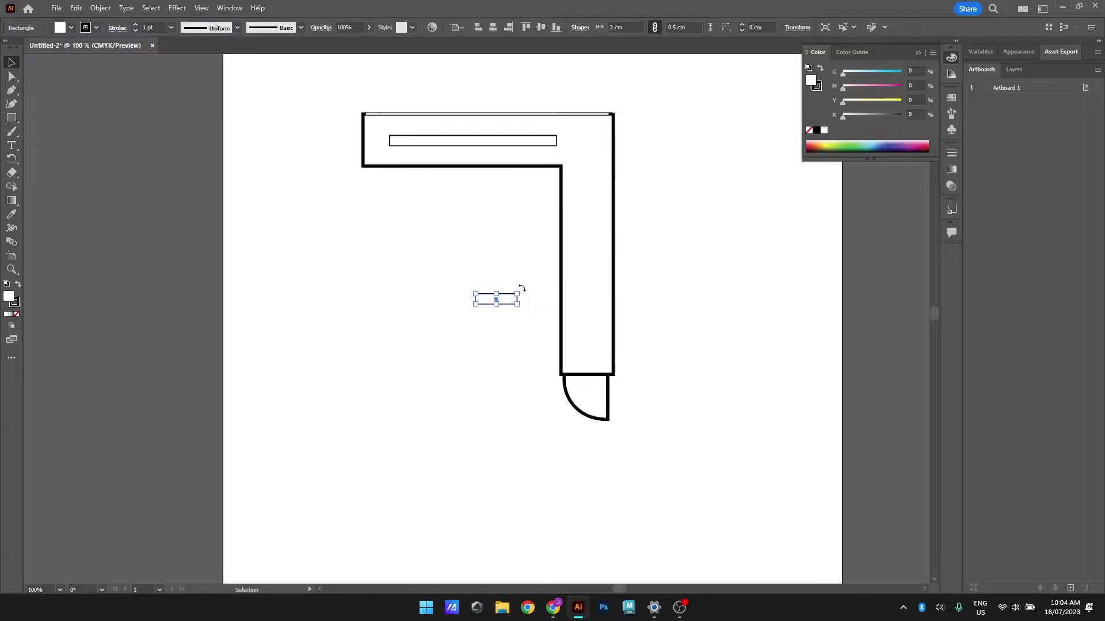
{"action": "left_click_drag", "start_coordinate": [522, 287], "coordinate": [583, 340]}
{"action": "left_click", "coordinate": [732, 328]}
Draw a small rectangle about 0.36 × 0.61 cm inside the upper end of the small vertical rectangle
{"action": "scroll", "coordinate": [579, 338], "scroll_direction": "up", "scroll_amount": 1}
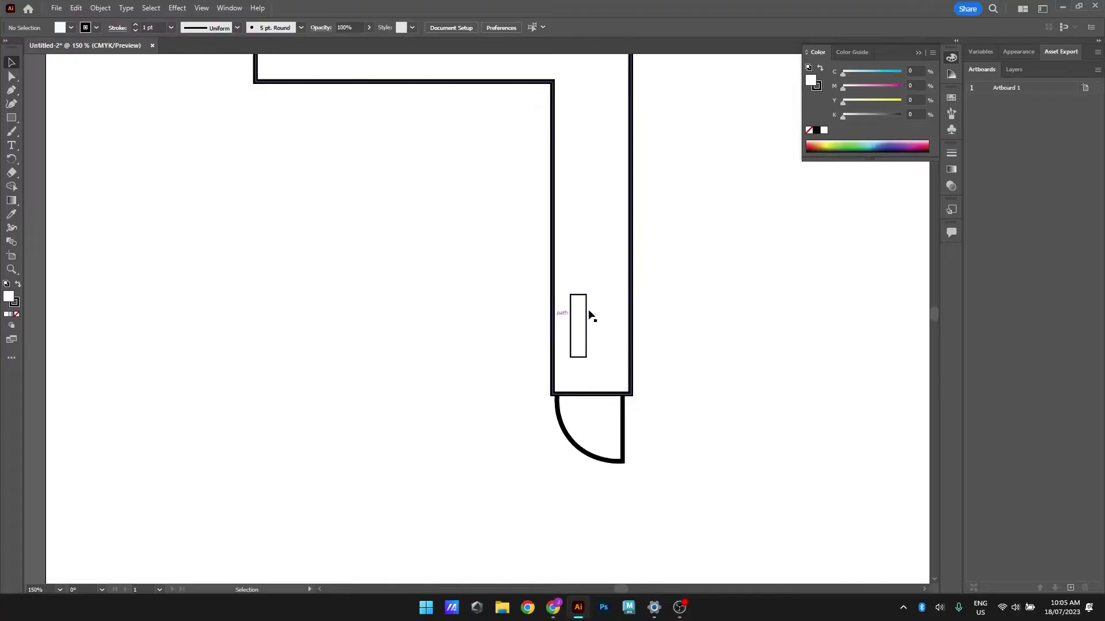
{"action": "left_click", "coordinate": [12, 119]}
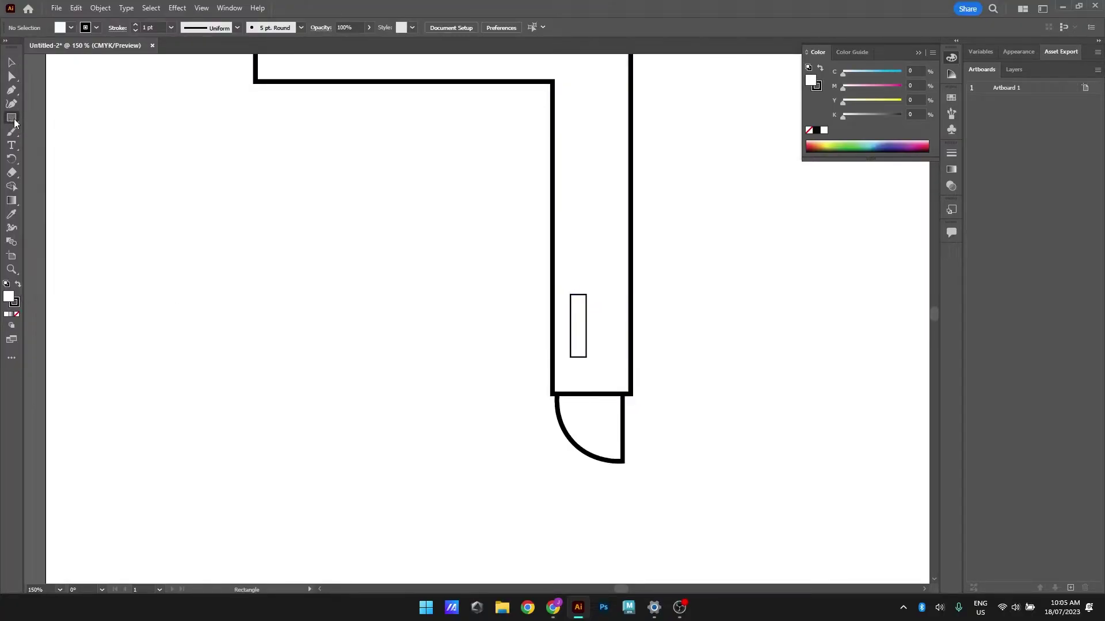
{"action": "scroll", "coordinate": [576, 305], "scroll_direction": "up", "scroll_amount": 1}
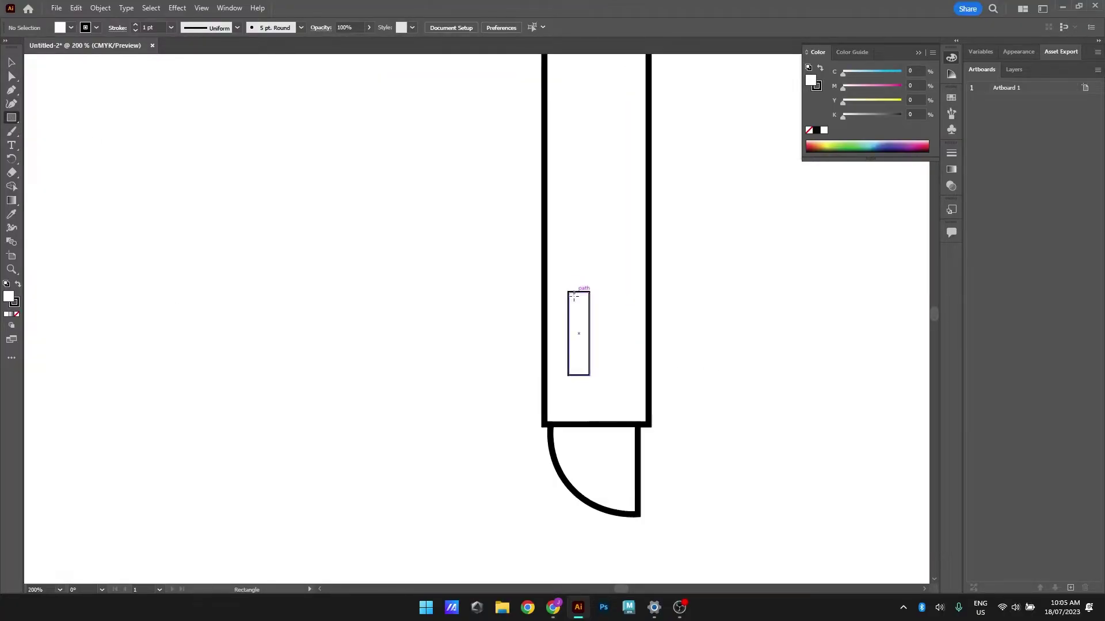
{"action": "left_click_drag", "start_coordinate": [571, 296], "coordinate": [587, 322]}
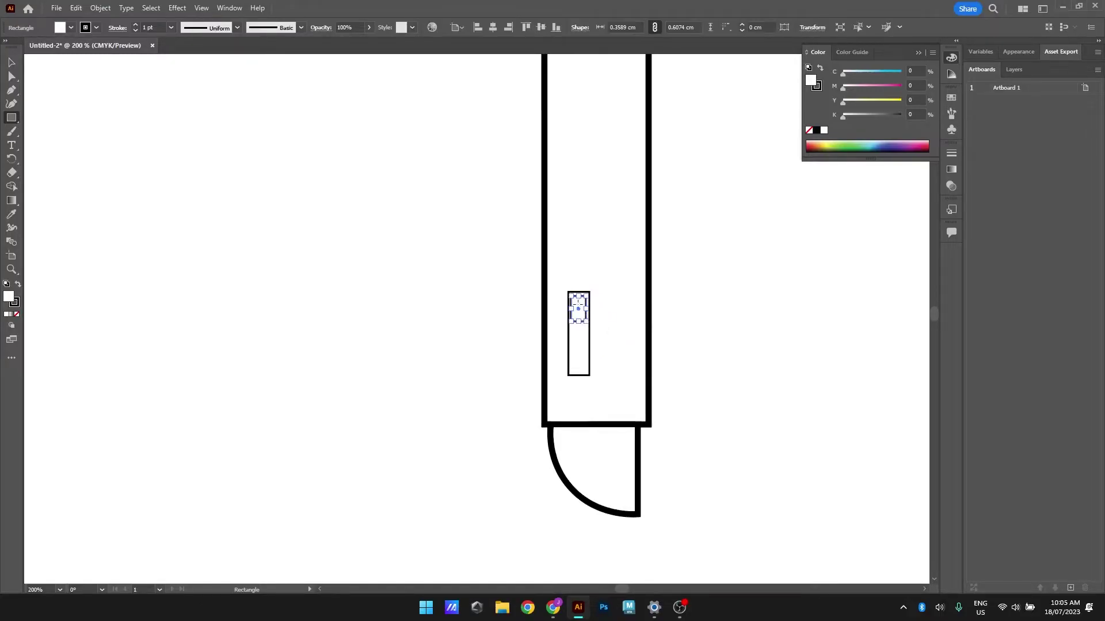
{"action": "key", "text": "v"}
{"action": "left_click", "coordinate": [486, 260]}
{"action": "scroll", "coordinate": [592, 319], "scroll_direction": "down", "scroll_amount": 1}
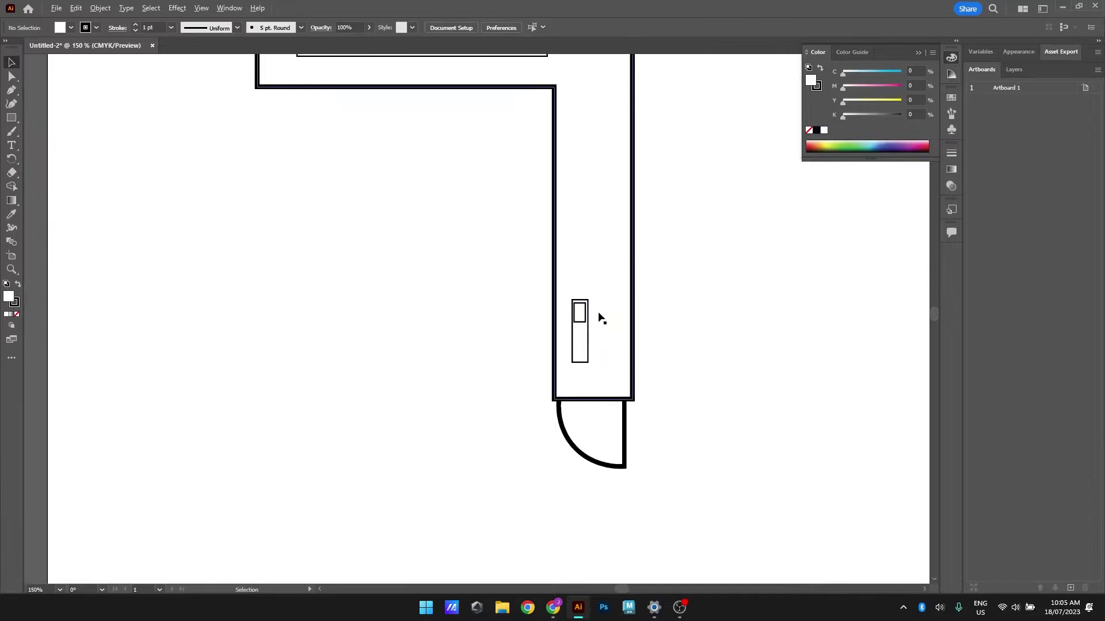
{"action": "scroll", "coordinate": [740, 296], "scroll_direction": "down", "scroll_amount": 1}
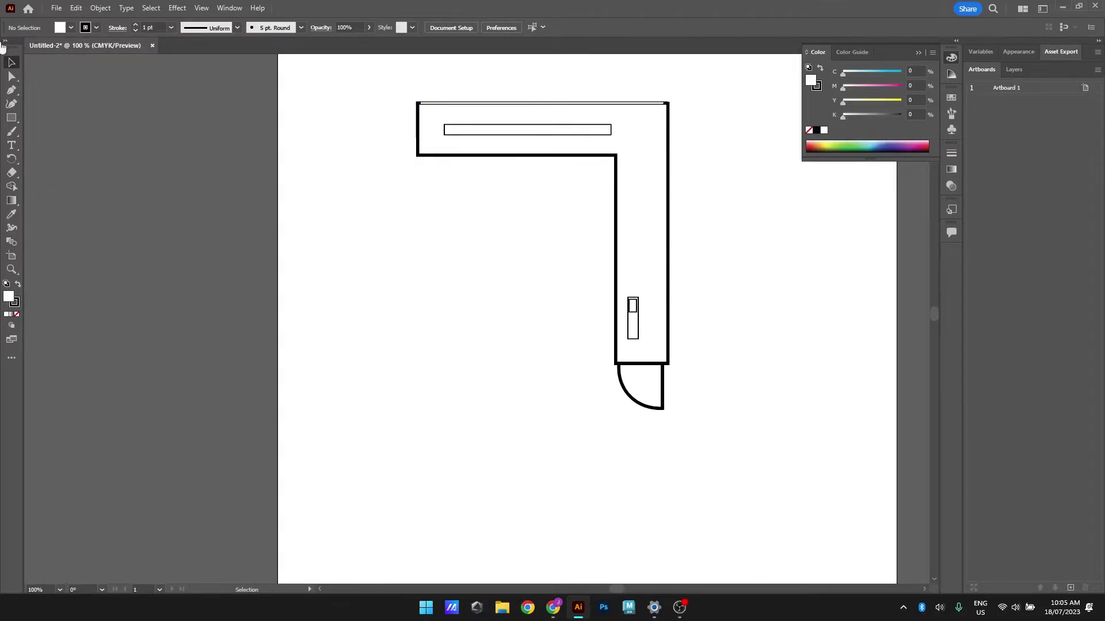
Create a 0.5 × 6 cm rectangle in the upper part of the vertical bar
{"action": "left_click", "coordinate": [13, 120]}
{"action": "left_click", "coordinate": [689, 301]}
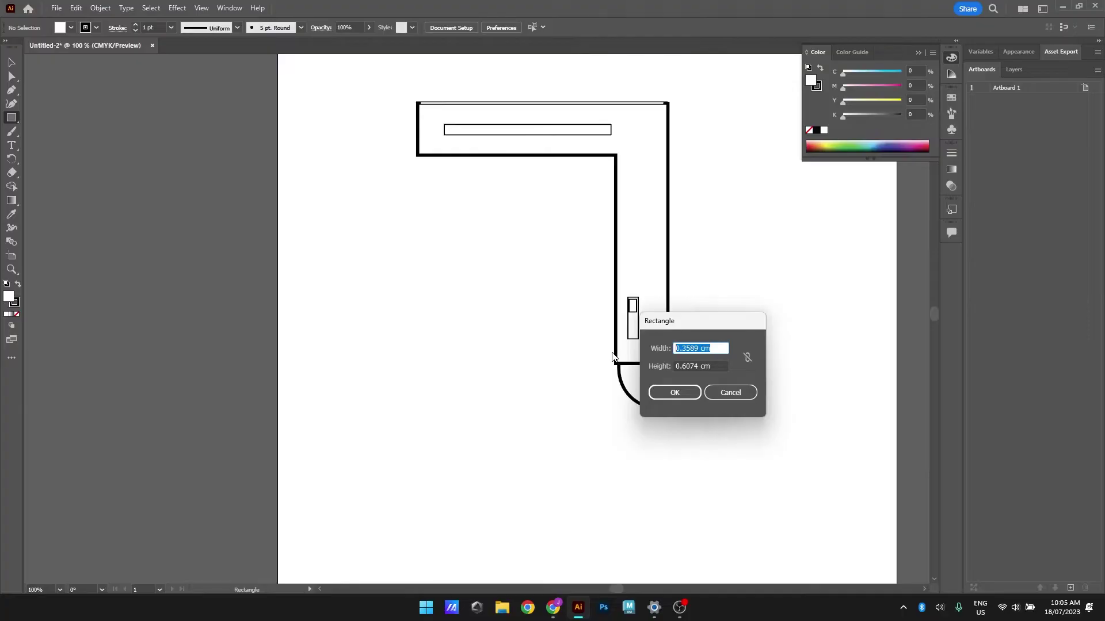
{"action": "type", "text": "0.5"}
{"action": "key", "text": "Tab"}
{"action": "type", "text": "6"}
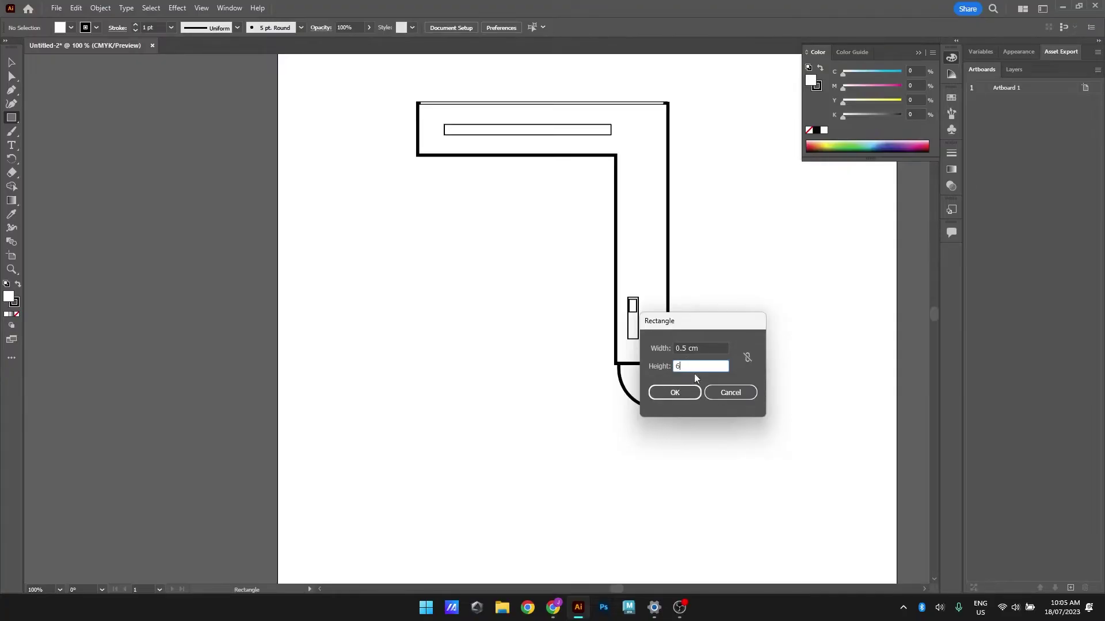
{"action": "left_click", "coordinate": [675, 392]}
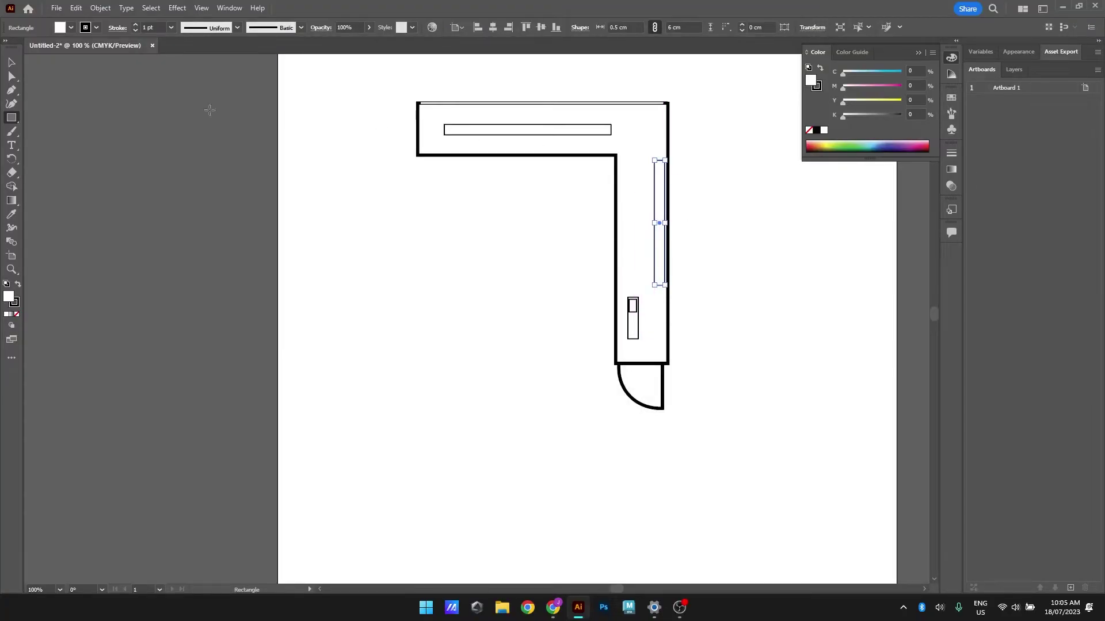
Move the 0.5 × 6 cm rectangle flush against the inside of the vertical bar's outer edge and deselect it
{"action": "left_click", "coordinate": [12, 62]}
{"action": "left_click", "coordinate": [650, 260]}
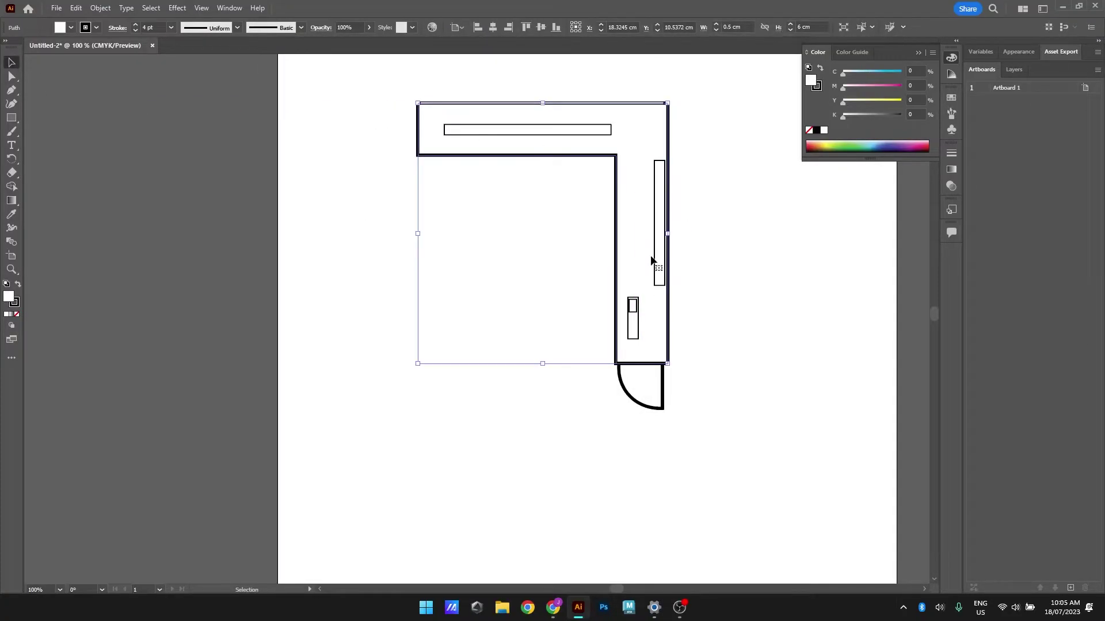
{"action": "left_click", "coordinate": [654, 254]}
{"action": "key", "text": "ctrl+plus"}
{"action": "key", "text": "ctrl+plus"}
{"action": "key", "text": "ctrl+plus"}
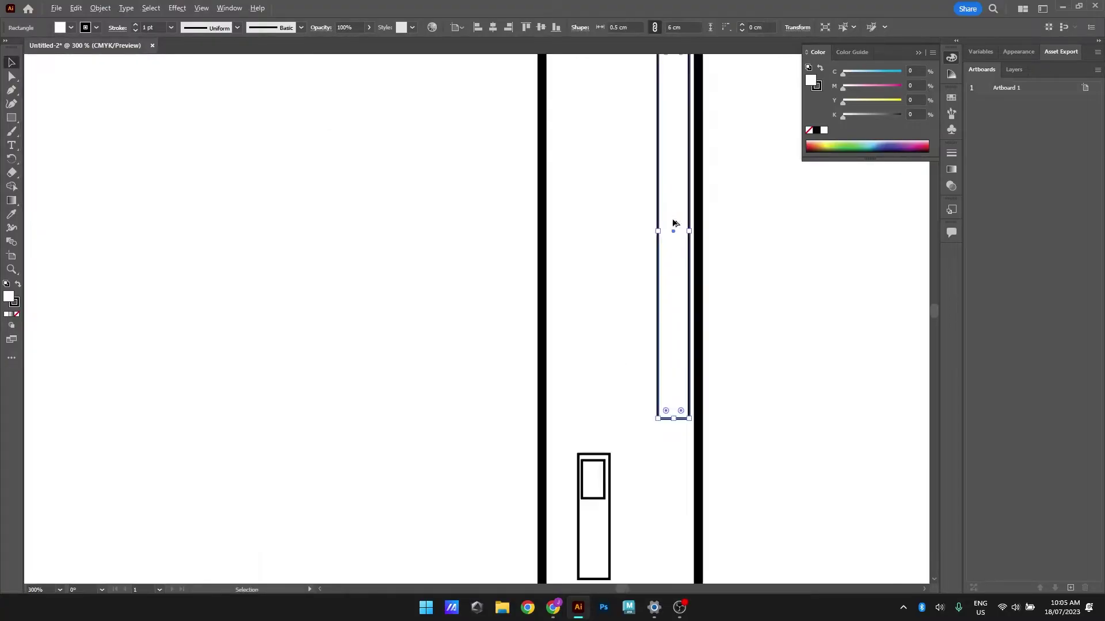
{"action": "left_click_drag", "start_coordinate": [690, 218], "coordinate": [694, 217]}
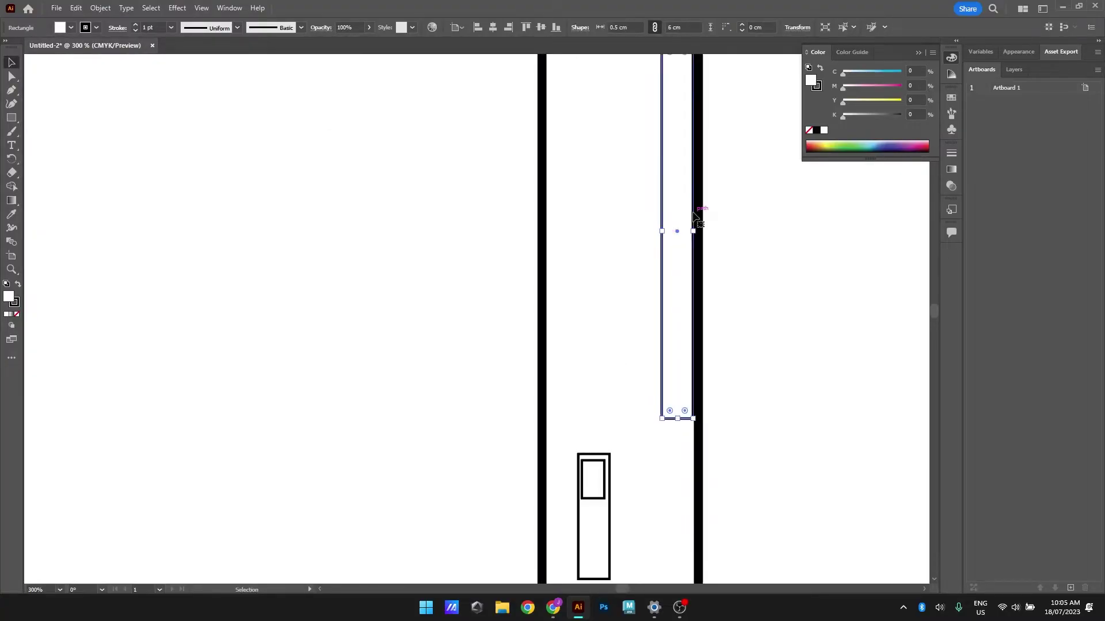
{"action": "left_click", "coordinate": [733, 215]}
Duplicate the thin white strip on the figure's upper edge and rotate the copy to vertical
{"action": "scroll", "coordinate": [733, 215], "scroll_direction": "down", "scroll_amount": 1}
{"action": "mouse_move", "coordinate": [811, 215]}
{"action": "left_mouse_down"}
{"action": "mouse_move", "coordinate": [745, 259]}
{"action": "mouse_move", "coordinate": [720, 307]}
{"action": "left_mouse_up"}
{"action": "key", "text": "a"}
{"action": "left_click", "coordinate": [590, 75]}
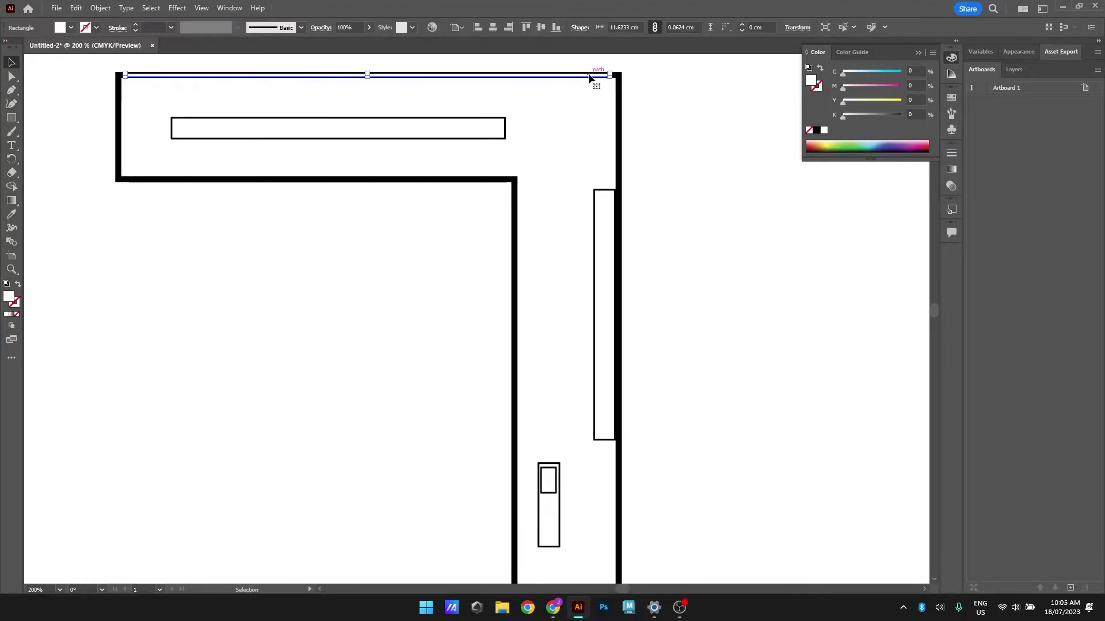
{"action": "key", "text": "v"}
{"action": "key", "text": "ctrl+c"}
{"action": "key", "text": "ctrl+v"}
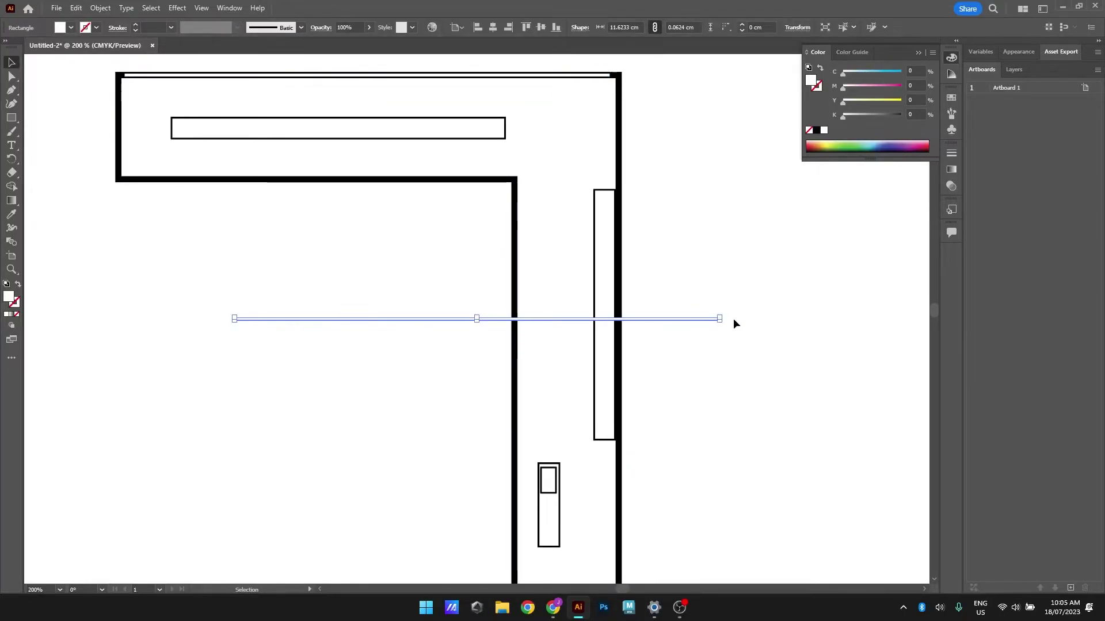
{"action": "left_click_drag", "start_coordinate": [740, 365], "coordinate": [536, 524]}
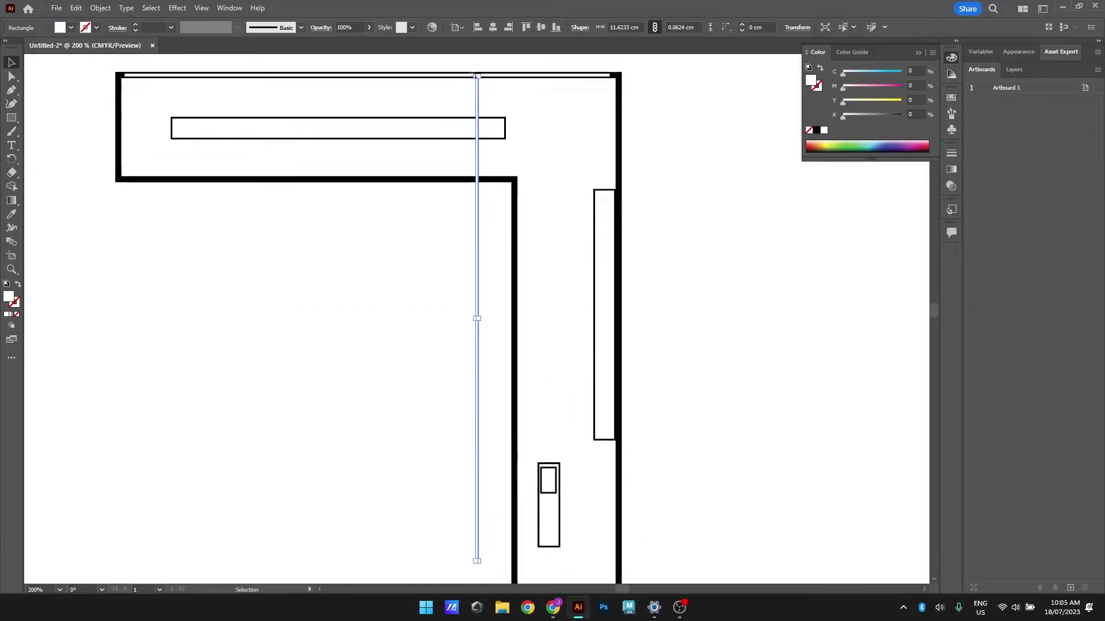
Shorten the vertical strip to about 9.7 cm and place it on the outer outline, level with the 6 cm rectangle's upper end
{"action": "scroll", "coordinate": [480, 76], "scroll_direction": "up", "scroll_amount": 3}
{"action": "scroll", "coordinate": [479, 76], "scroll_direction": "up", "scroll_amount": 2}
{"action": "left_click_drag", "start_coordinate": [475, 95], "coordinate": [468, 574]}
{"action": "scroll", "coordinate": [482, 555], "scroll_direction": "down", "scroll_amount": 3}
{"action": "left_click_drag", "start_coordinate": [496, 538], "coordinate": [545, 238]}
{"action": "left_click_drag", "start_coordinate": [472, 302], "coordinate": [756, 368]}
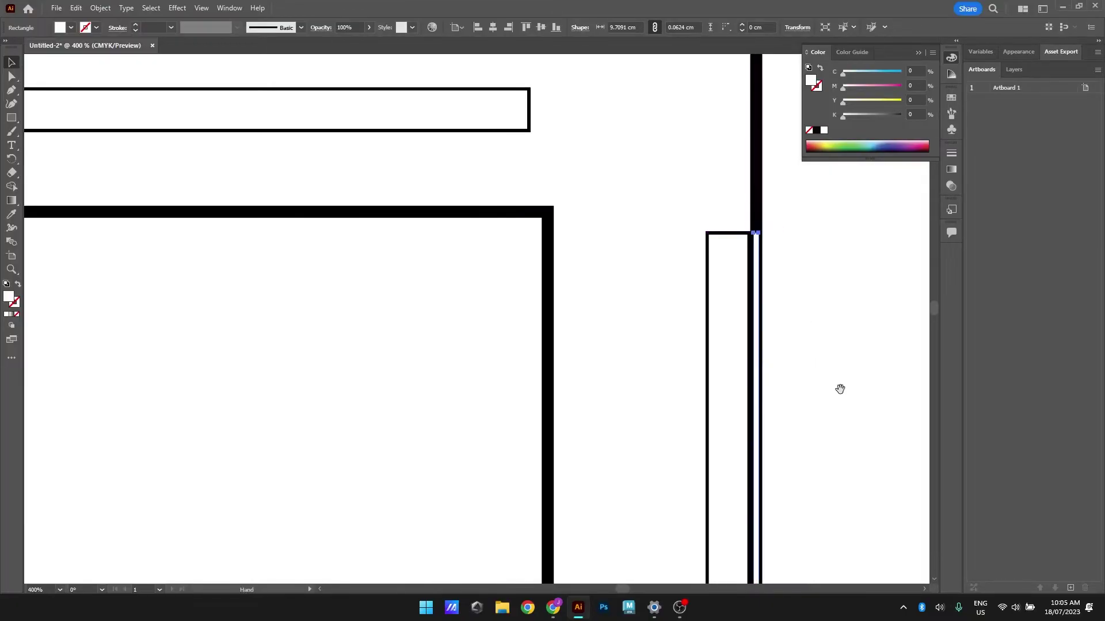
Shorten the vertical strip from below so it ends level with the 6 cm rectangle's lower edge, and deselect it
{"action": "left_click_drag", "start_coordinate": [840, 397], "coordinate": [803, 221]}
{"action": "scroll", "coordinate": [776, 411], "scroll_direction": "down", "scroll_amount": 1}
{"action": "left_click_drag", "start_coordinate": [822, 488], "coordinate": [773, 267]}
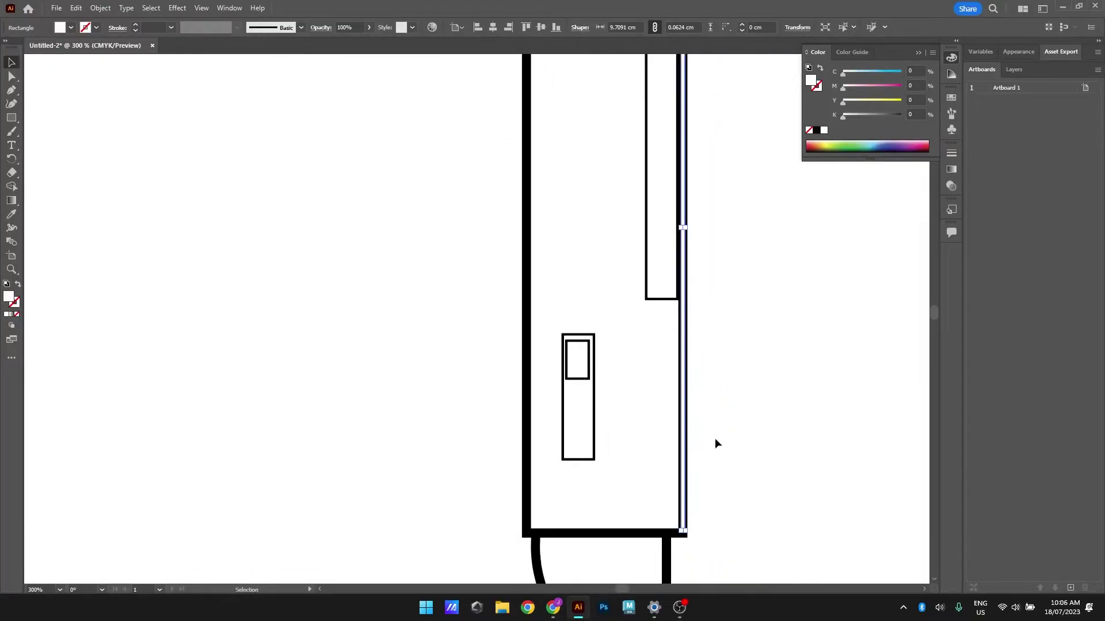
{"action": "scroll", "coordinate": [708, 555], "scroll_direction": "up", "scroll_amount": 4}
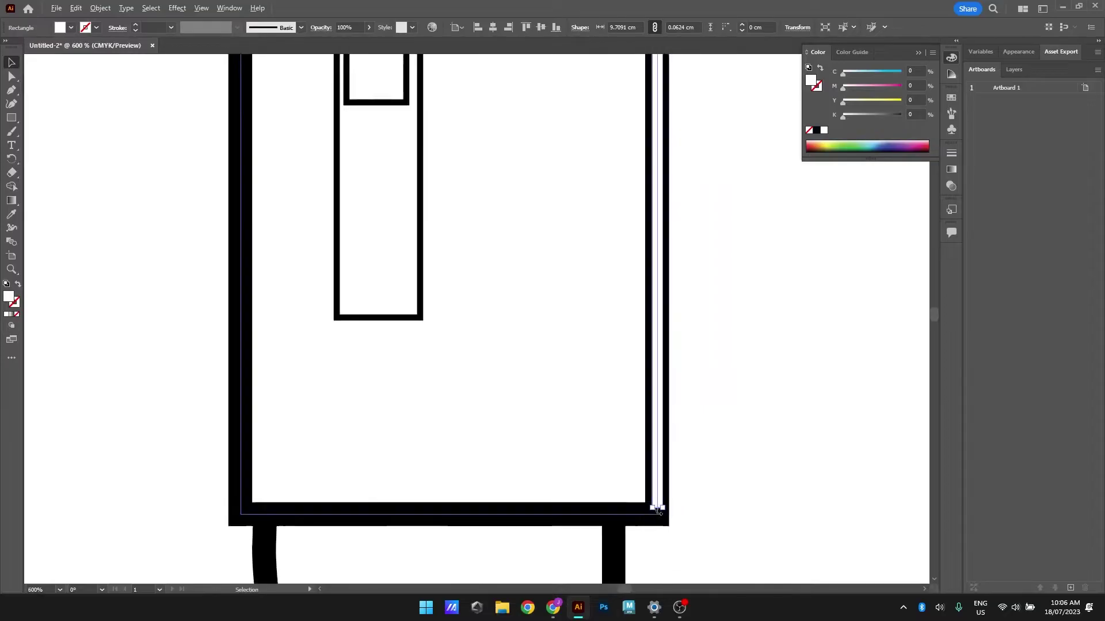
{"action": "left_click_drag", "start_coordinate": [659, 502], "coordinate": [653, 84]}
{"action": "left_click_drag", "start_coordinate": [675, 103], "coordinate": [688, 403]}
{"action": "left_click_drag", "start_coordinate": [633, 381], "coordinate": [633, 264]}
{"action": "left_click", "coordinate": [719, 261]}
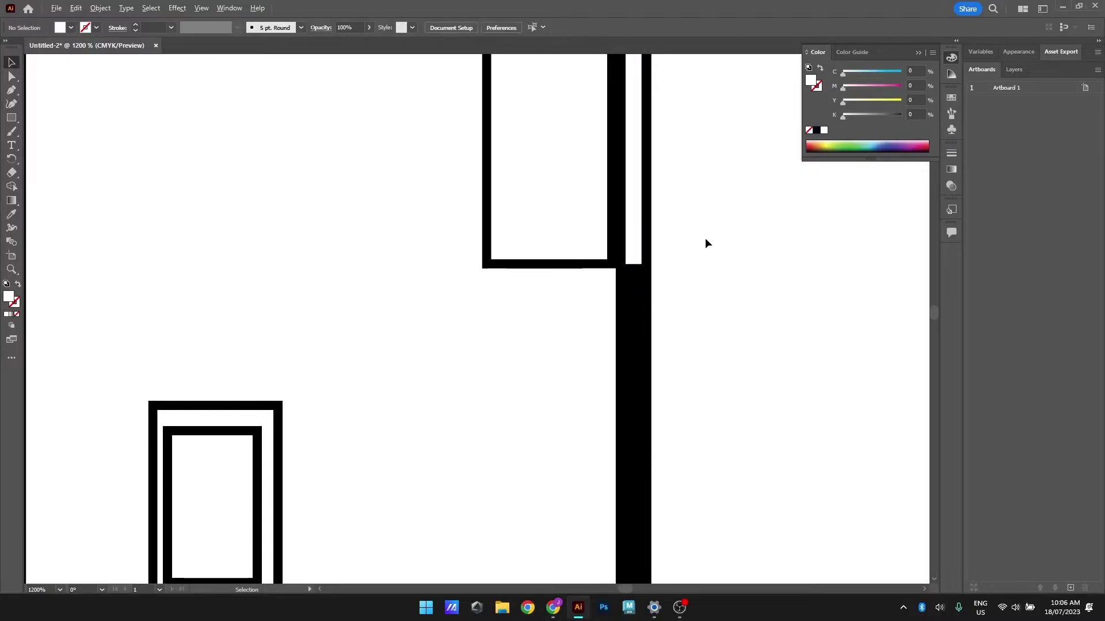
Move the entire L-shaped figure with its details into the artboard's upper-left corner
{"action": "scroll", "coordinate": [706, 246], "scroll_direction": "down", "scroll_amount": 6}
{"action": "left_click_drag", "start_coordinate": [711, 260], "coordinate": [683, 362]}
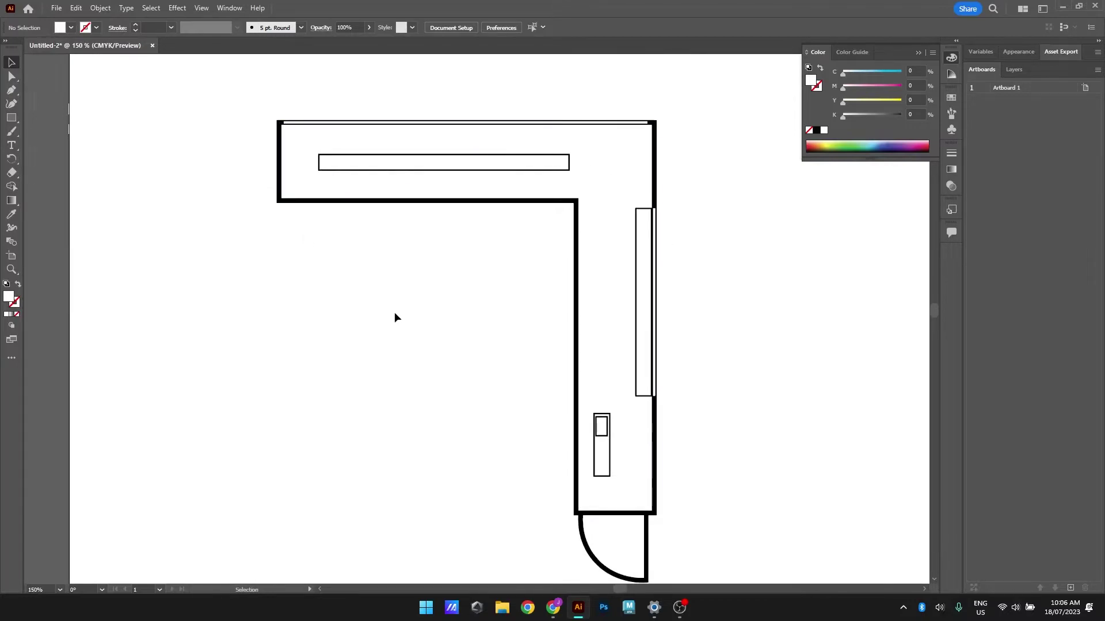
{"action": "left_click_drag", "start_coordinate": [393, 314], "coordinate": [359, 284]}
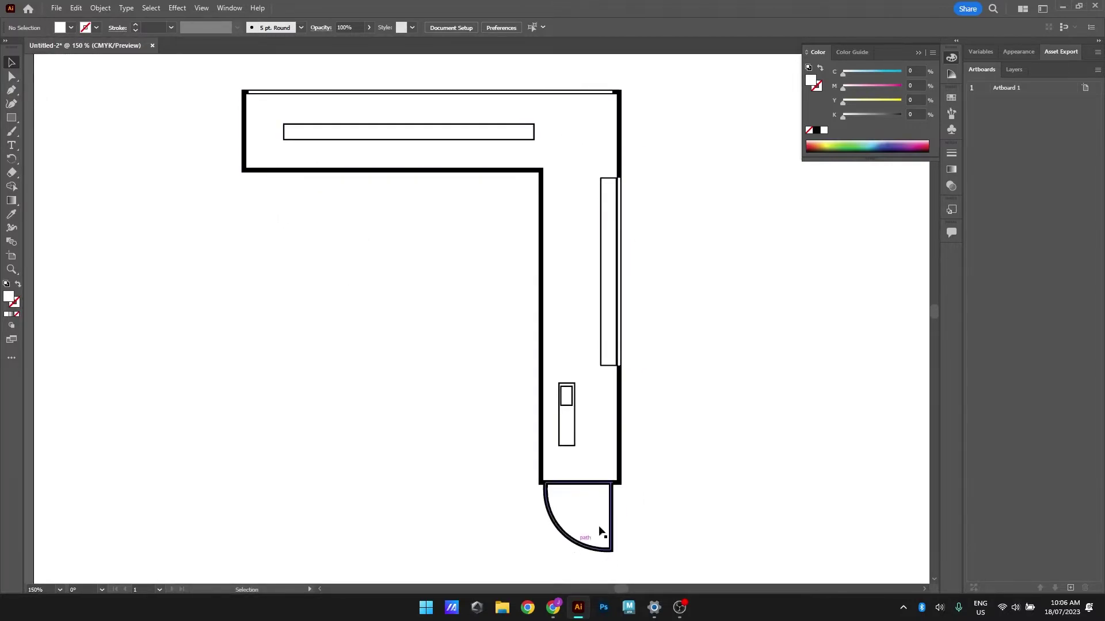
{"action": "scroll", "coordinate": [691, 421], "scroll_direction": "down", "scroll_amount": 1}
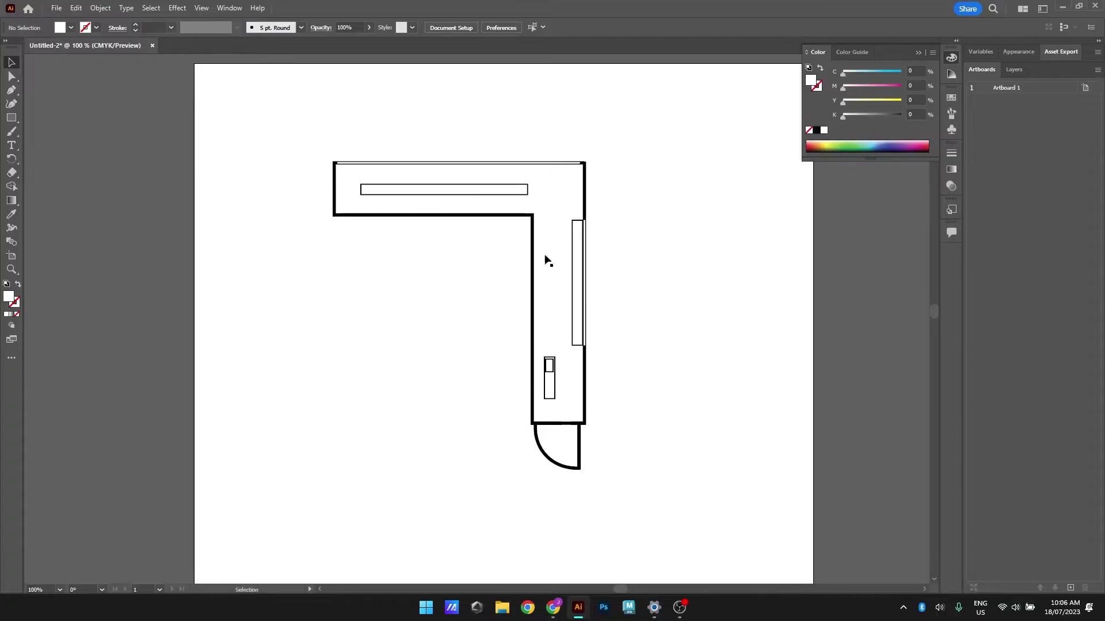
{"action": "left_click_drag", "start_coordinate": [273, 124], "coordinate": [686, 522]}
{"action": "left_click_drag", "start_coordinate": [586, 390], "coordinate": [473, 311]}
{"action": "left_click", "coordinate": [552, 317]}
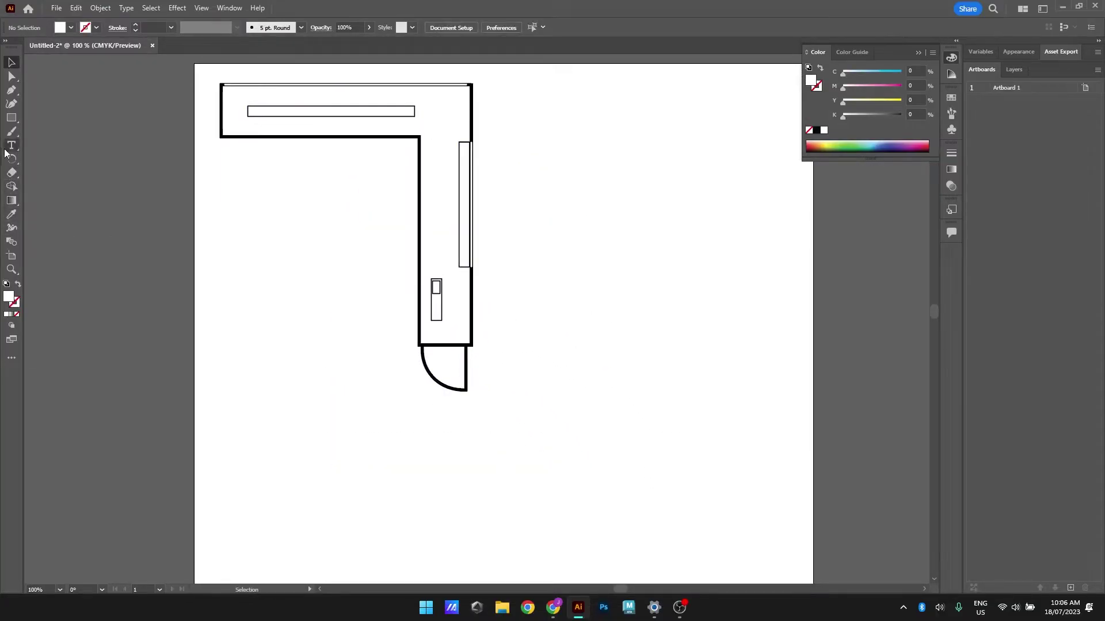
Add the scale note "1:100 cm" in a text box beside the figure's upper right corner and nudge it slightly lower
{"action": "left_click_drag", "start_coordinate": [496, 82], "coordinate": [610, 140]}
{"action": "type", "text": "1:100 cm"}
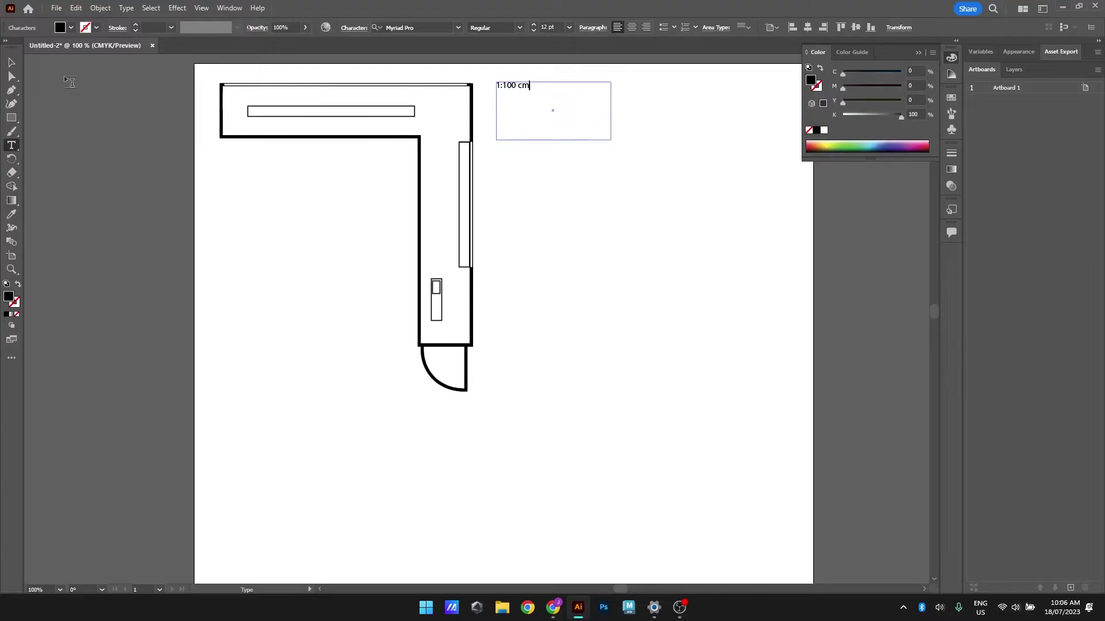
{"action": "left_click", "coordinate": [12, 62]}
{"action": "left_click", "coordinate": [280, 273]}
{"action": "left_click_drag", "start_coordinate": [518, 92], "coordinate": [516, 98]}
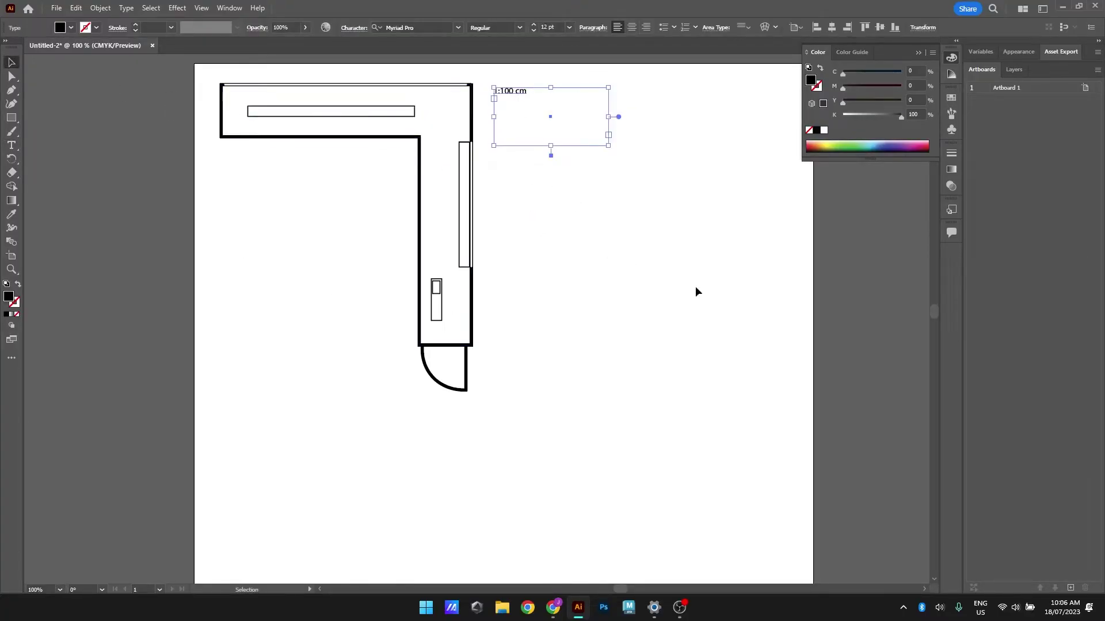
{"action": "left_click", "coordinate": [675, 282]}
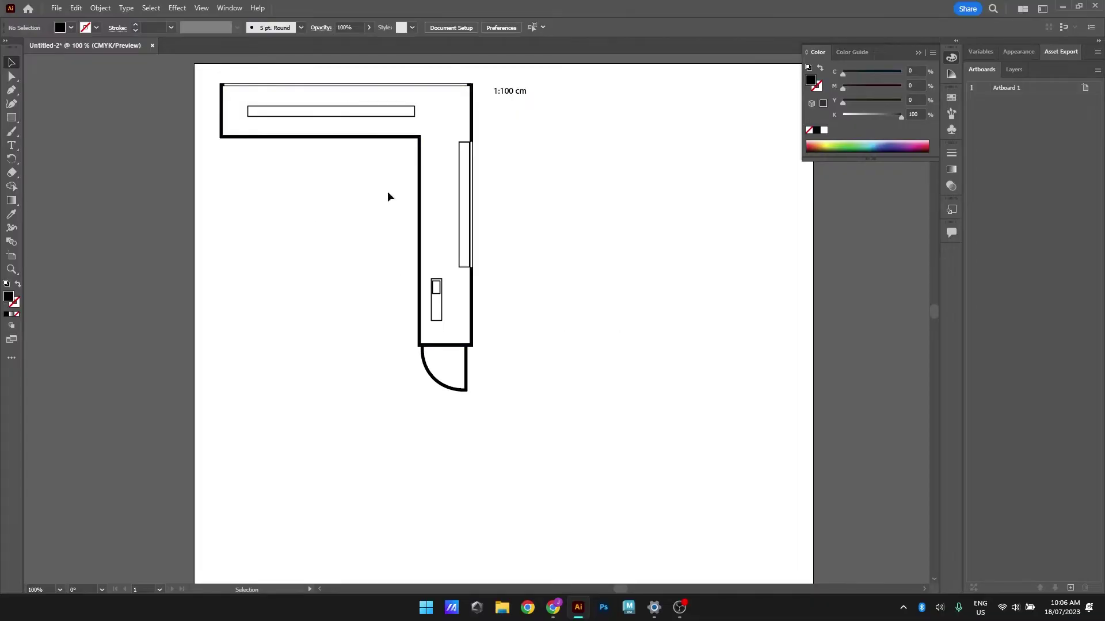
Duplicate the L-shaped outline and place the copy in the empty lower part of the artboard
{"action": "scroll", "coordinate": [700, 445], "scroll_direction": "down", "scroll_amount": 1}
{"action": "left_click_drag", "start_coordinate": [701, 445], "coordinate": [523, 334]}
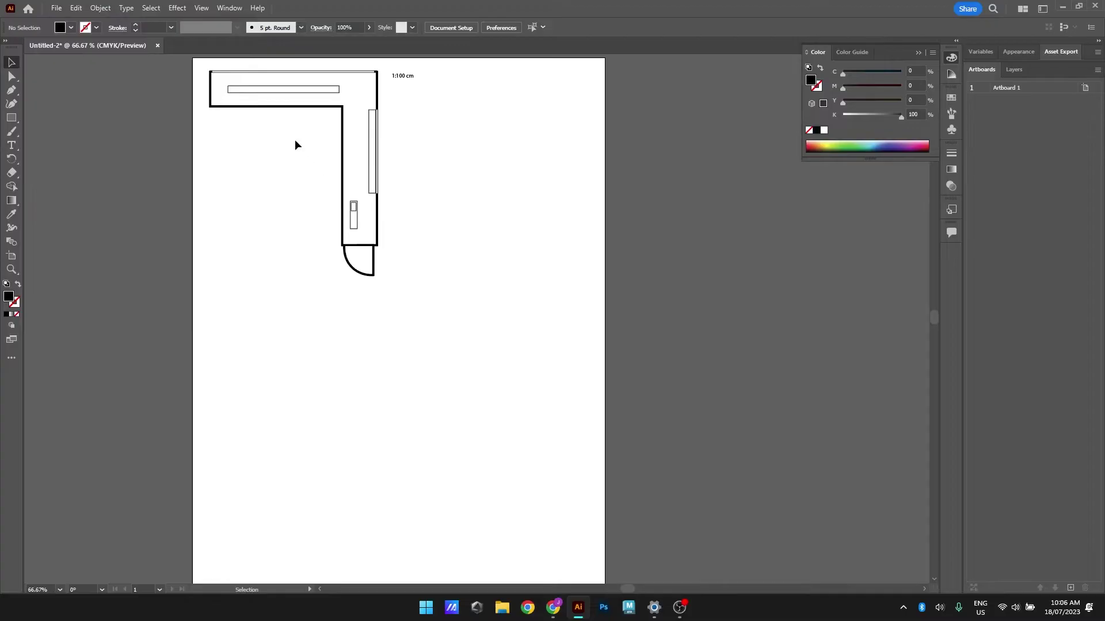
{"action": "left_click", "coordinate": [286, 109]}
{"action": "key", "text": "a"}
{"action": "key", "text": "ctrl+v"}
{"action": "left_click_drag", "start_coordinate": [506, 231], "coordinate": [429, 379]}
{"action": "left_click_drag", "start_coordinate": [587, 424], "coordinate": [586, 287]}
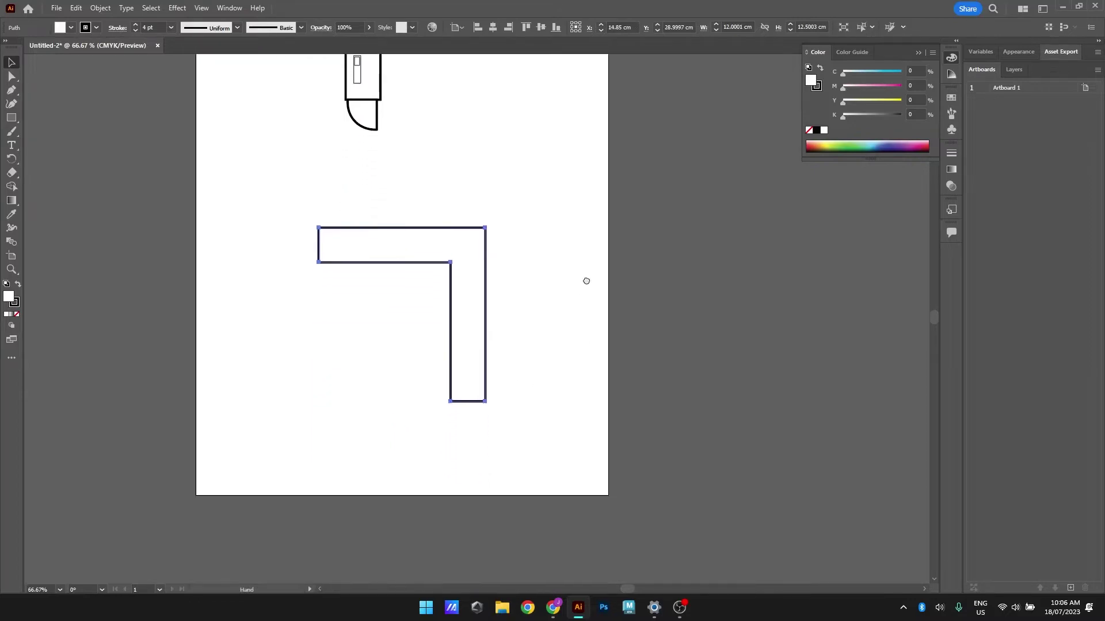
{"action": "left_click_drag", "start_coordinate": [489, 288], "coordinate": [498, 307]}
{"action": "left_click_drag", "start_coordinate": [498, 243], "coordinate": [498, 243]}
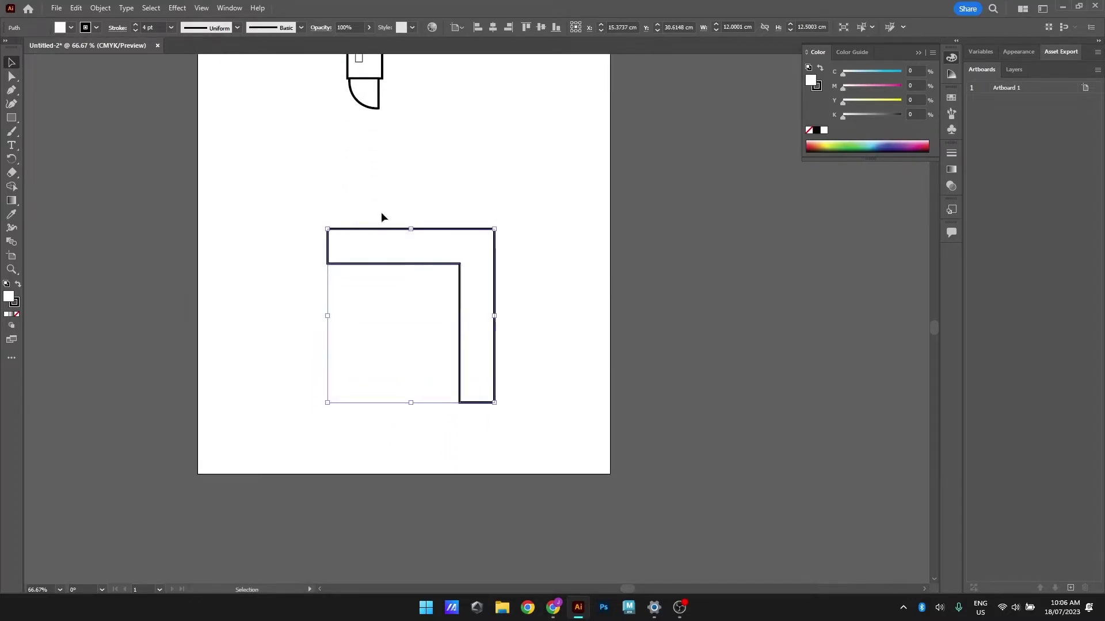
{"action": "left_click", "coordinate": [178, 8]}
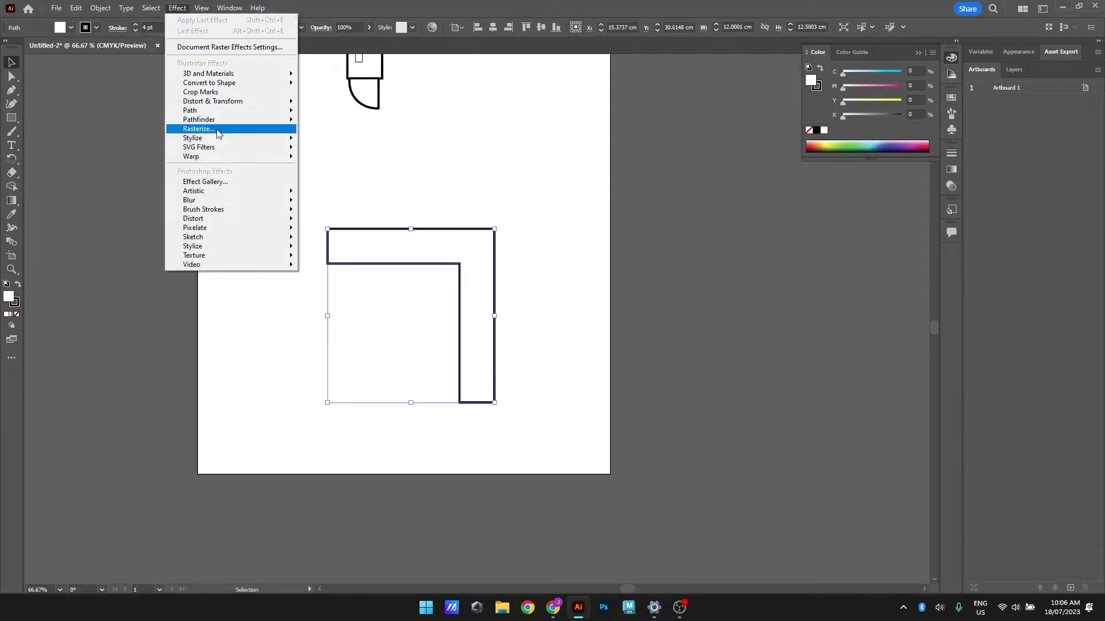
{"action": "mouse_move", "coordinate": [210, 75]}
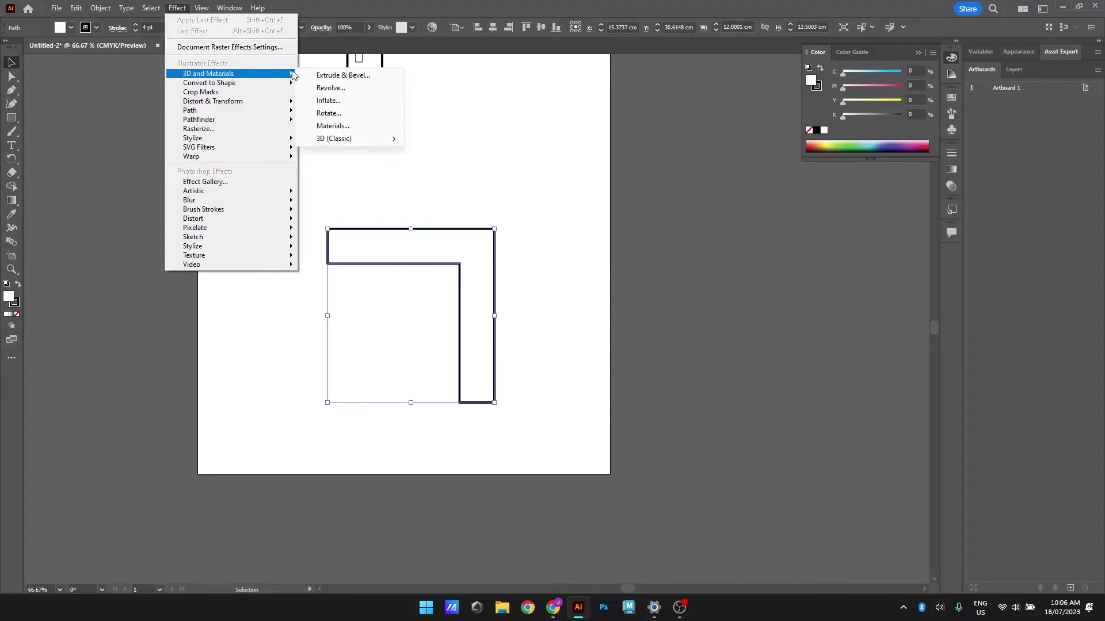
{"action": "mouse_move", "coordinate": [323, 139]}
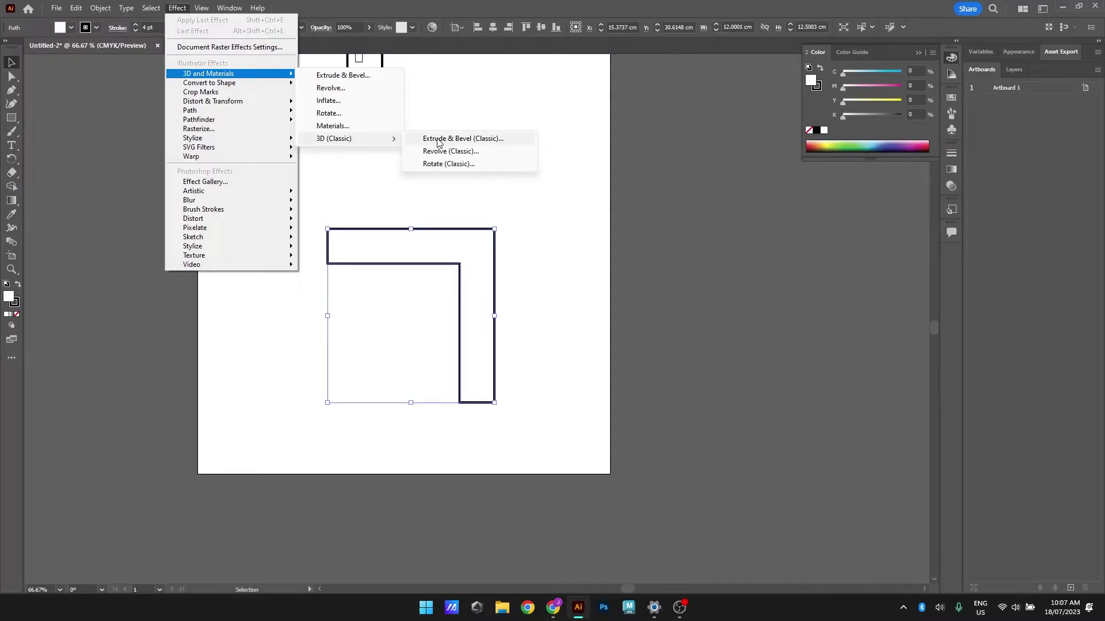
{"action": "left_click", "coordinate": [424, 225]}
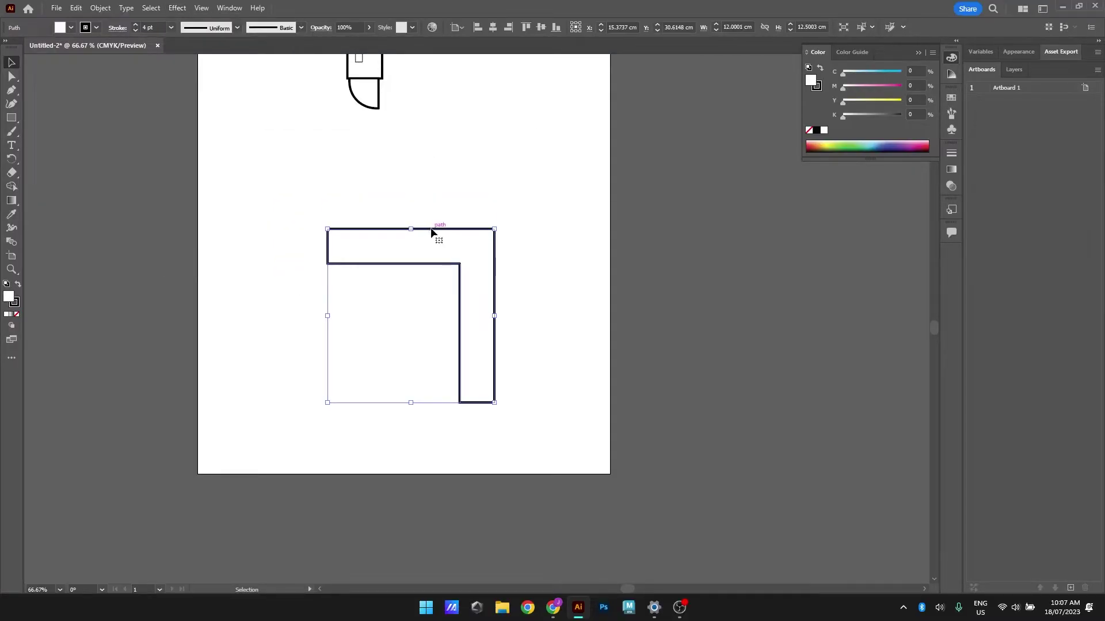
Set the stroke weight of the copied L-shaped outline to 1 pt
{"action": "left_click", "coordinate": [171, 27]}
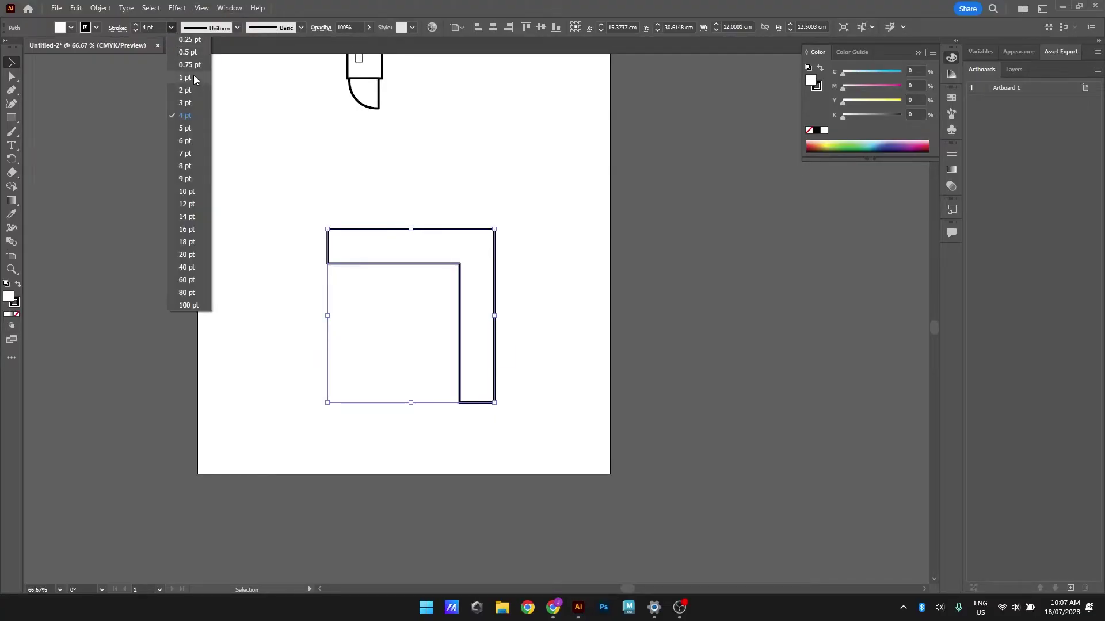
{"action": "left_click", "coordinate": [185, 78]}
{"action": "left_click", "coordinate": [523, 248]}
Start a 3D Extrude & Bevel (Classic) effect on the lower L shape, keeping its options clear of the artwork
{"action": "left_click", "coordinate": [475, 230]}
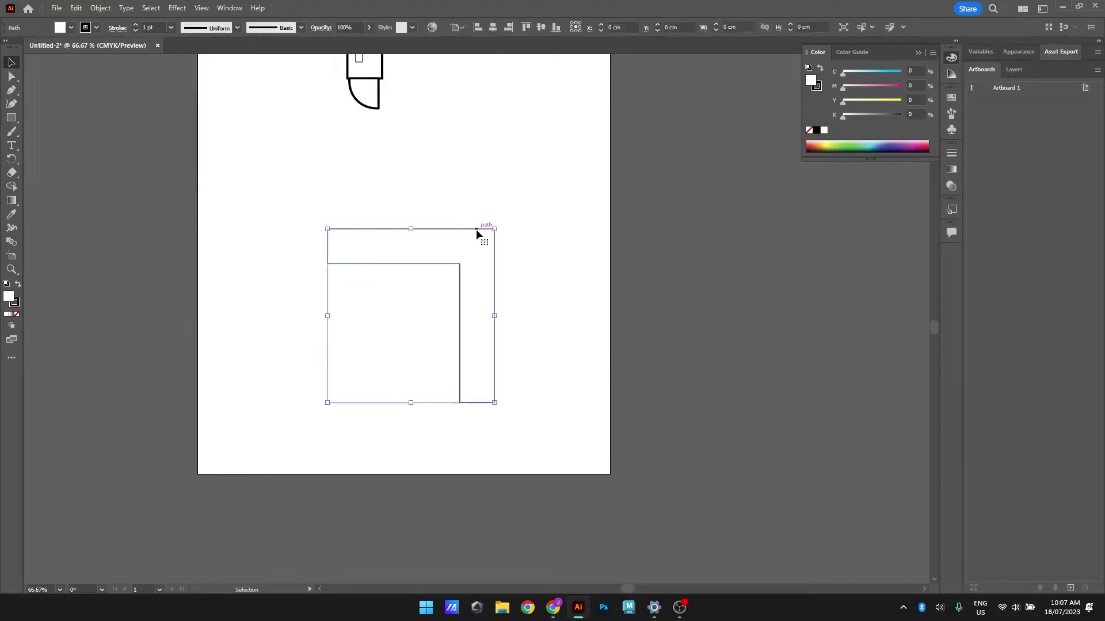
{"action": "left_click", "coordinate": [182, 9]}
{"action": "mouse_move", "coordinate": [285, 74]}
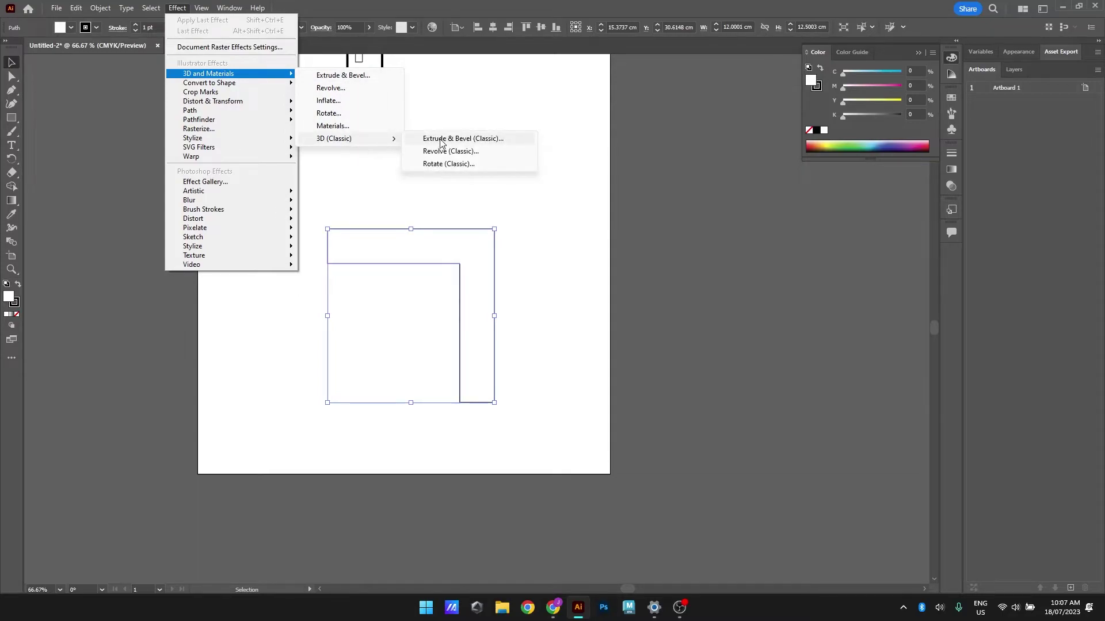
{"action": "left_click", "coordinate": [440, 139]}
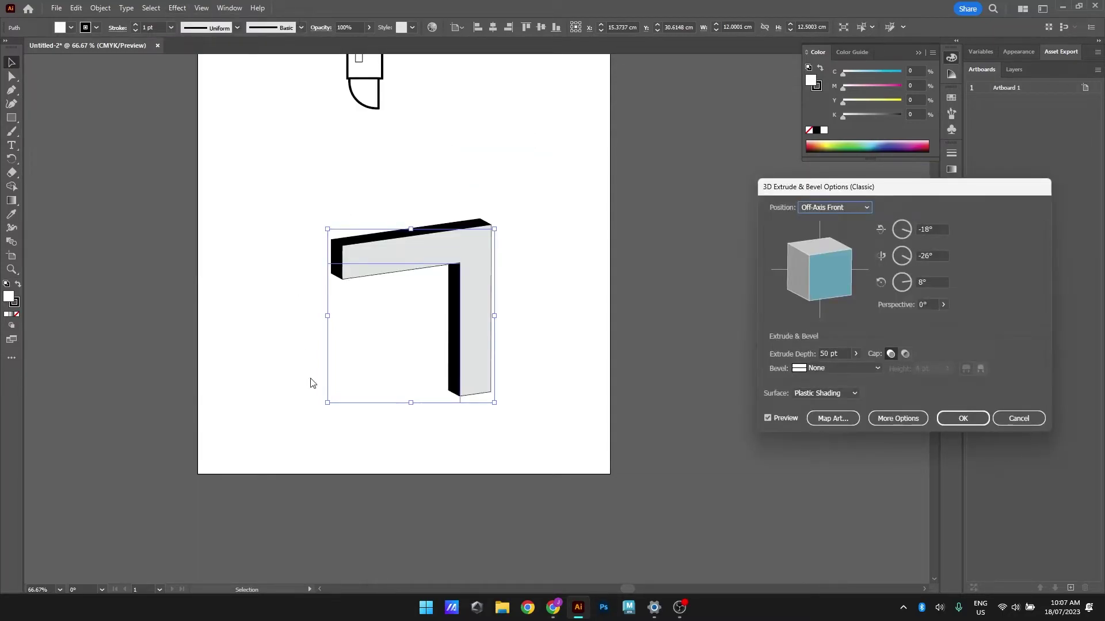
{"action": "left_click_drag", "start_coordinate": [839, 189], "coordinate": [707, 161]}
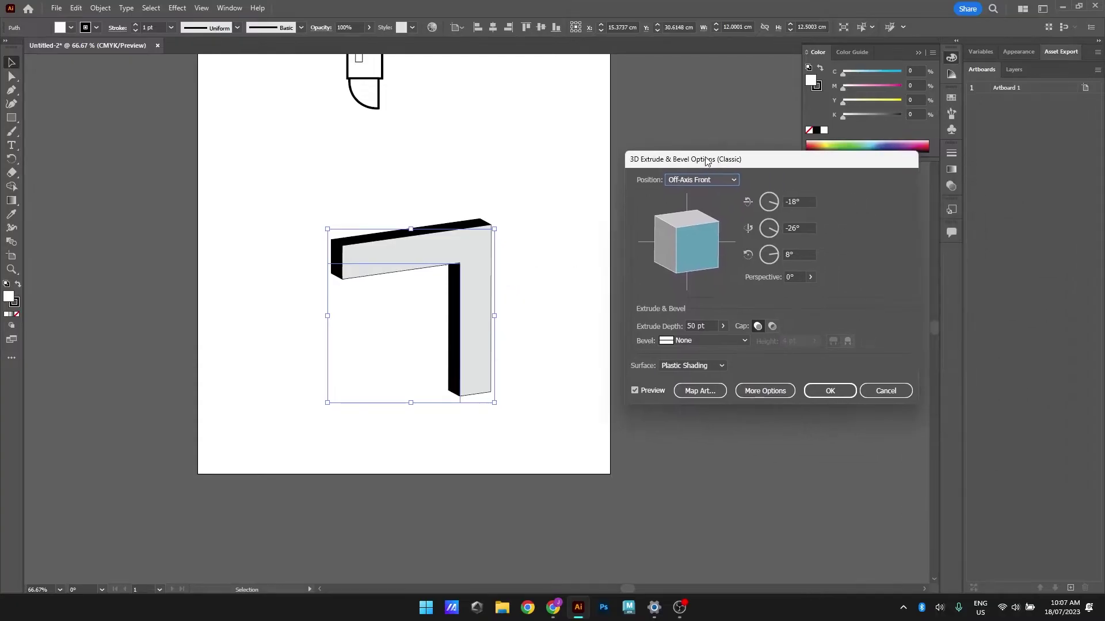
Try a custom rotation for the extruded L shape, and set its position to Isometric Top
{"action": "left_click_drag", "start_coordinate": [705, 272], "coordinate": [675, 225]}
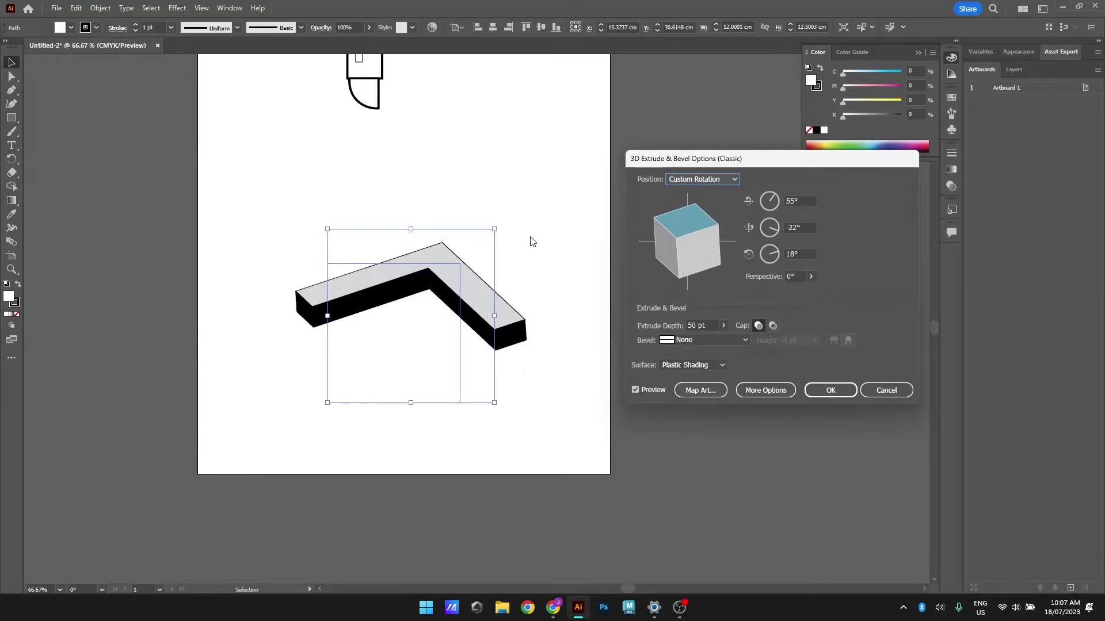
{"action": "left_click", "coordinate": [680, 179]}
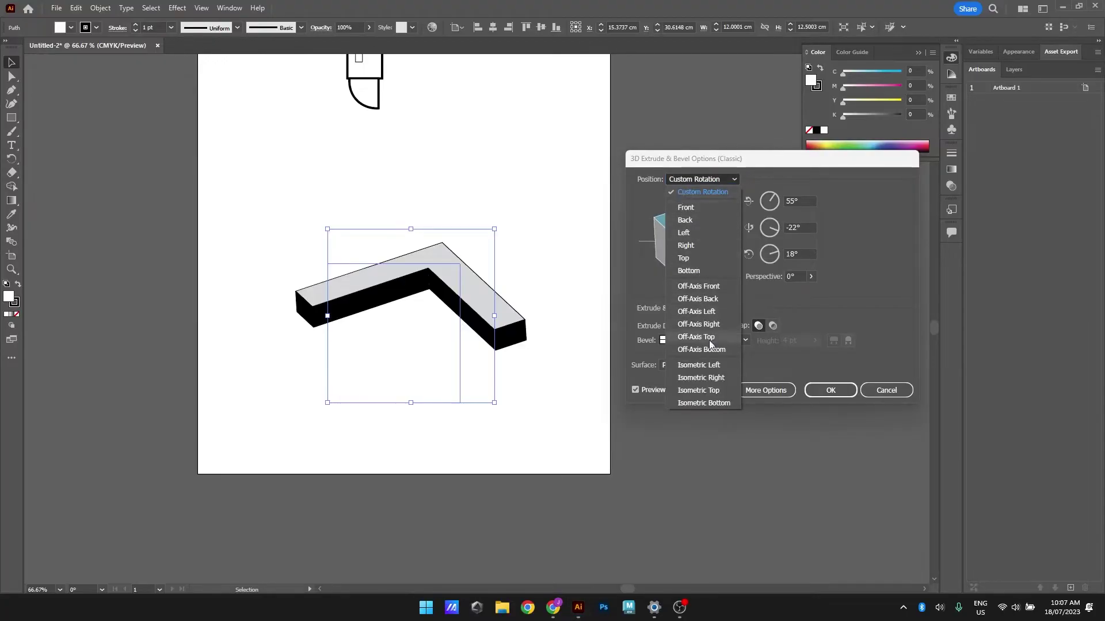
{"action": "left_click", "coordinate": [712, 391]}
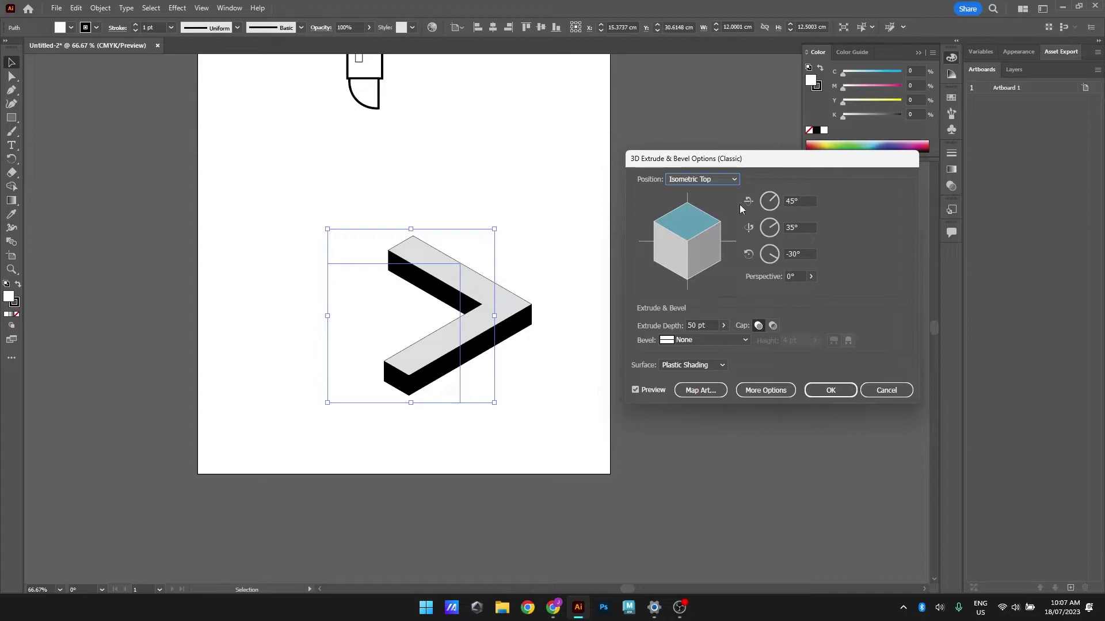
Try the Isometric Right and Isometric Bottom positions for the extruded L shape, and return it to Isometric Top
{"action": "left_click", "coordinate": [720, 182]}
{"action": "left_click", "coordinate": [712, 378]}
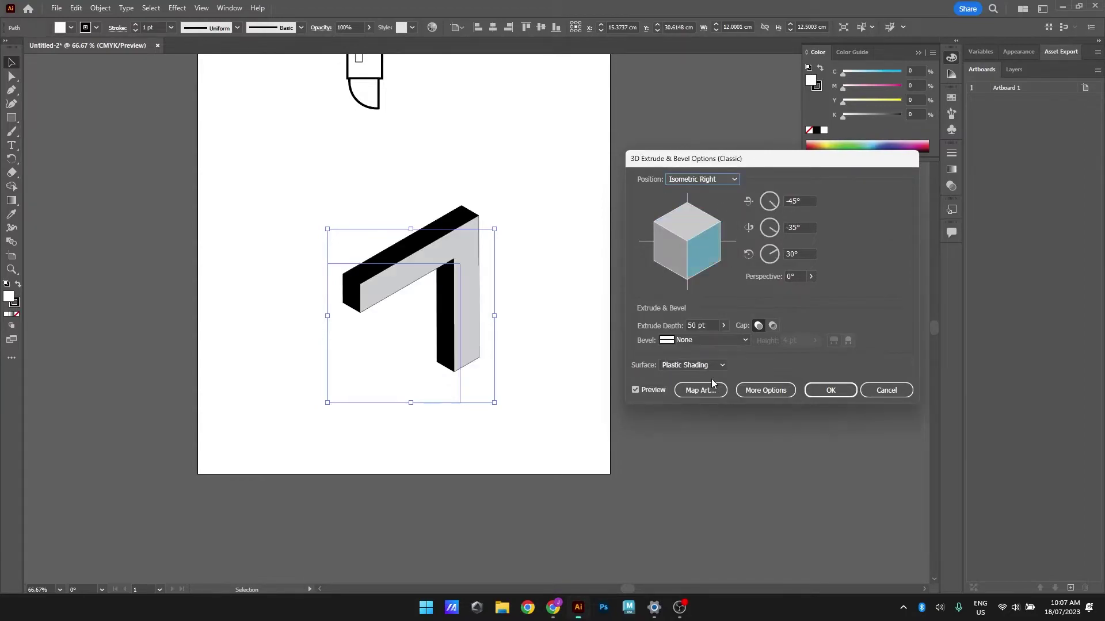
{"action": "left_click_drag", "start_coordinate": [713, 160], "coordinate": [714, 169]}
{"action": "left_click", "coordinate": [721, 191]}
{"action": "left_click", "coordinate": [712, 412]}
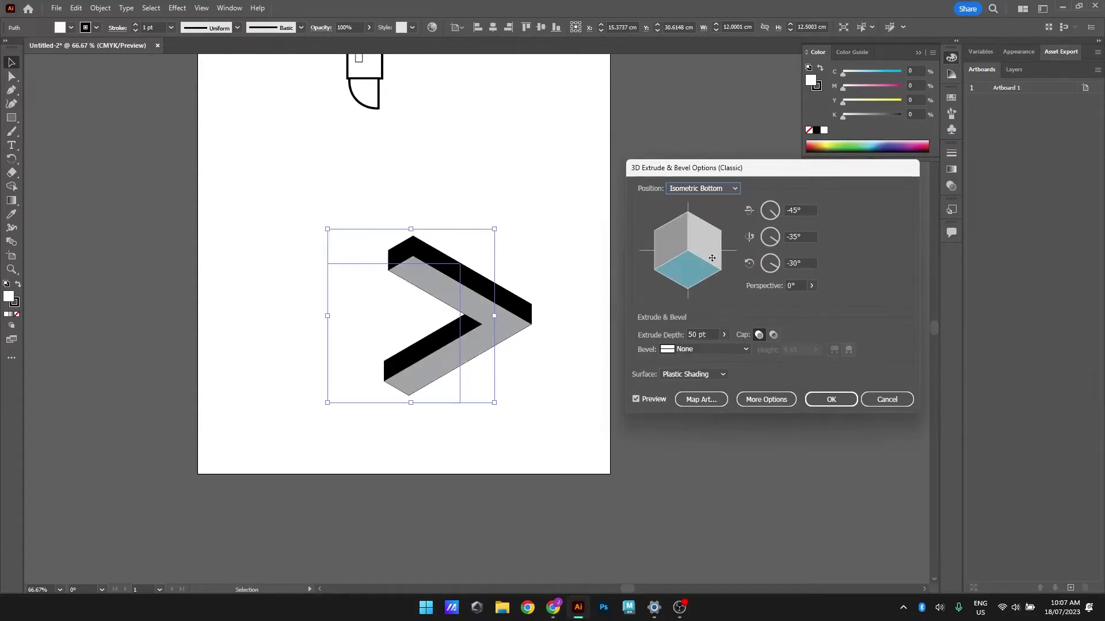
{"action": "left_click", "coordinate": [713, 191]}
{"action": "left_click", "coordinate": [713, 399]}
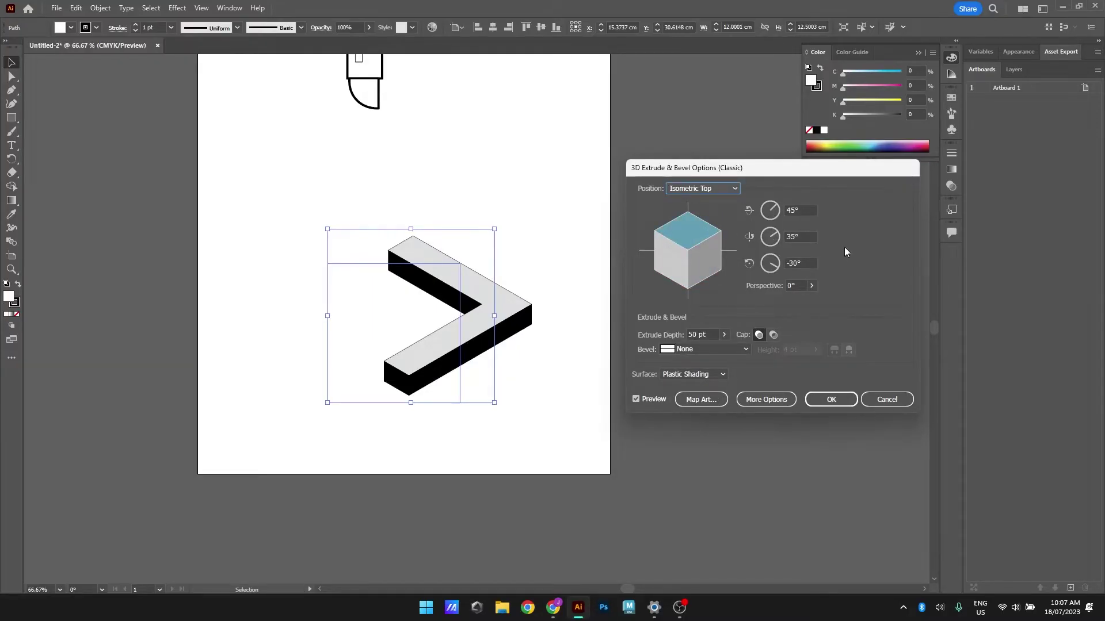
Try a freely rotated custom orientation for the extruded L shape, and reset its position to Isometric Top
{"action": "left_click_drag", "start_coordinate": [727, 277], "coordinate": [689, 277]}
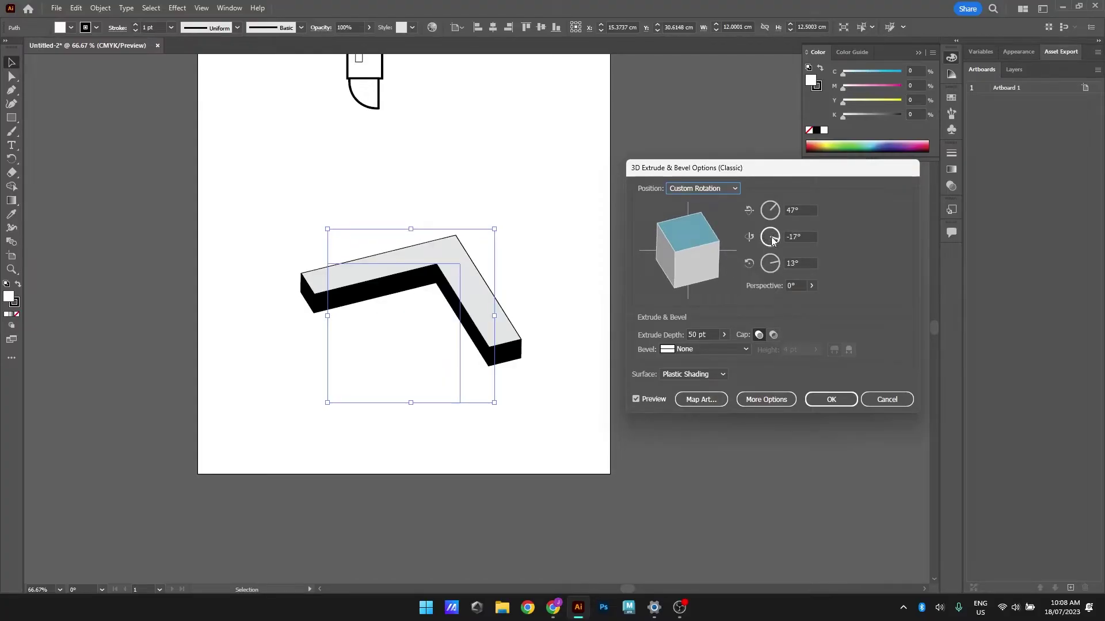
{"action": "left_click", "coordinate": [733, 189]}
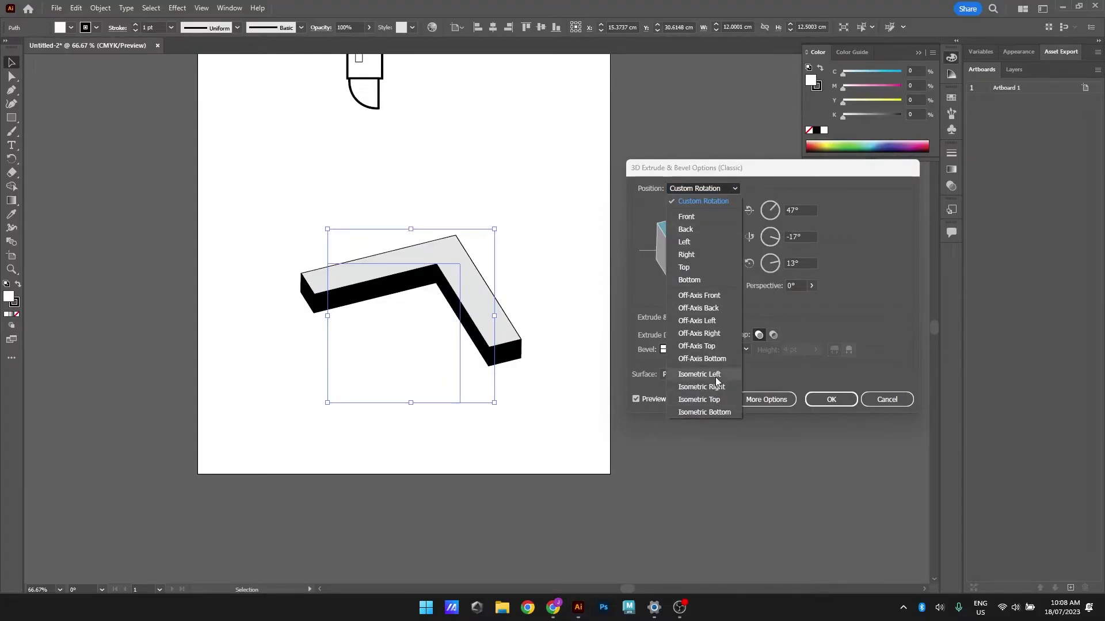
{"action": "left_click", "coordinate": [718, 399]}
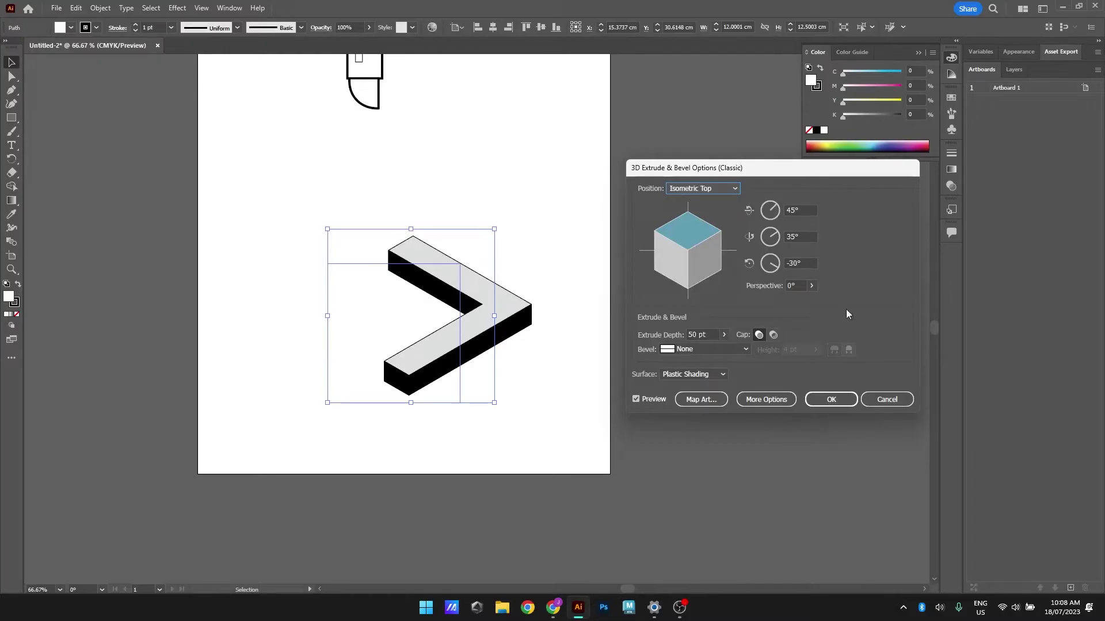
Set the L shape's extrude depth to 60 pt, turn its cap off for a hollow appearance, and apply the effect
{"action": "left_click", "coordinate": [724, 335]}
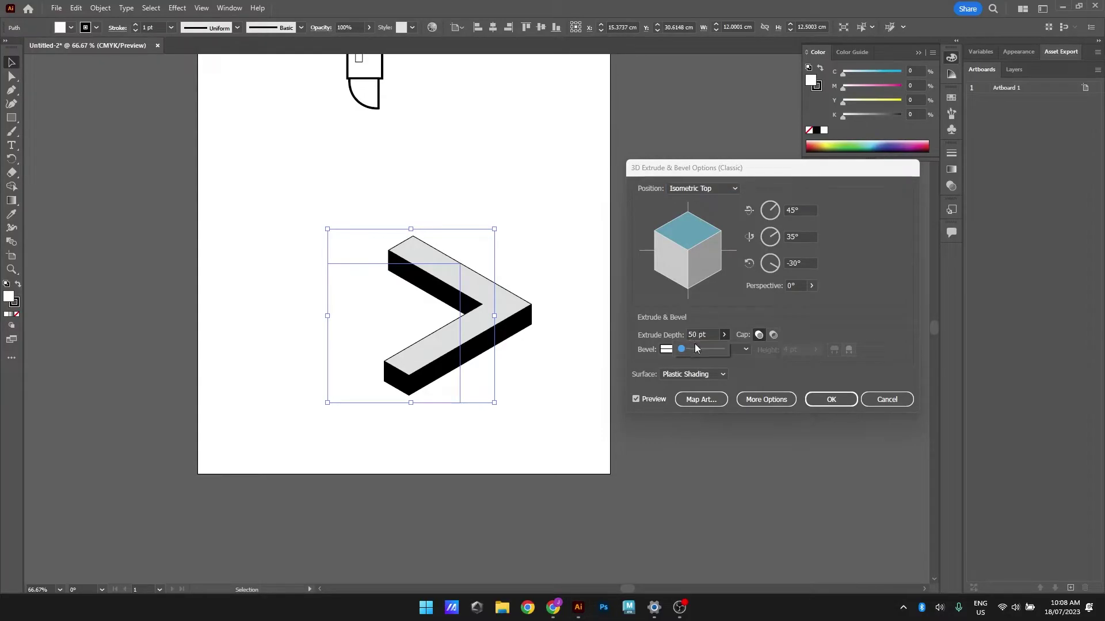
{"action": "left_click", "coordinate": [659, 337]}
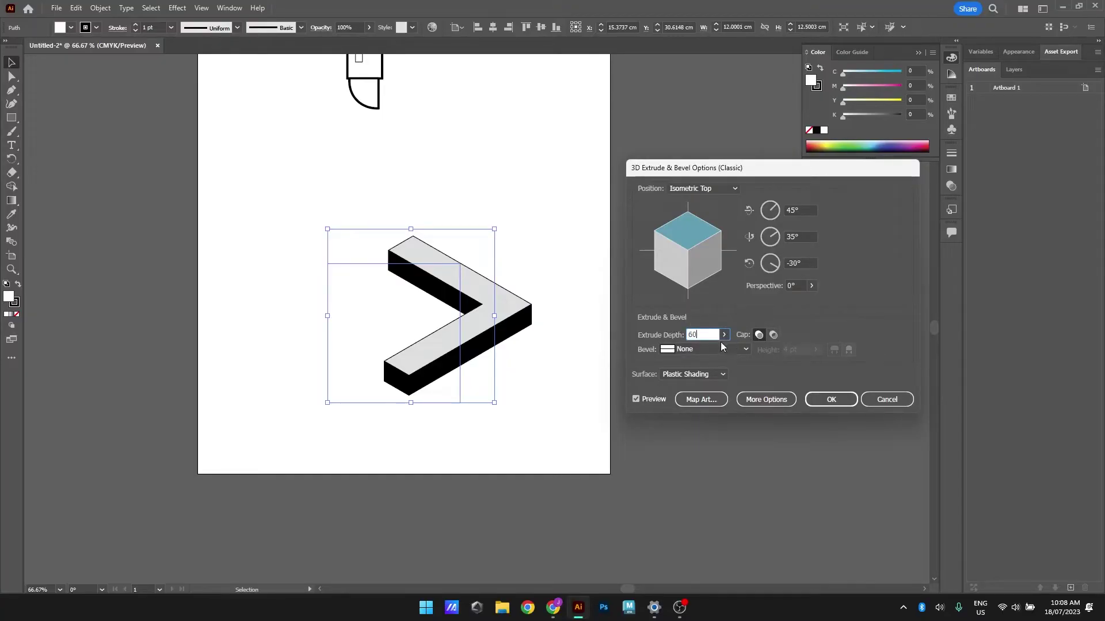
{"action": "left_click", "coordinate": [773, 335]}
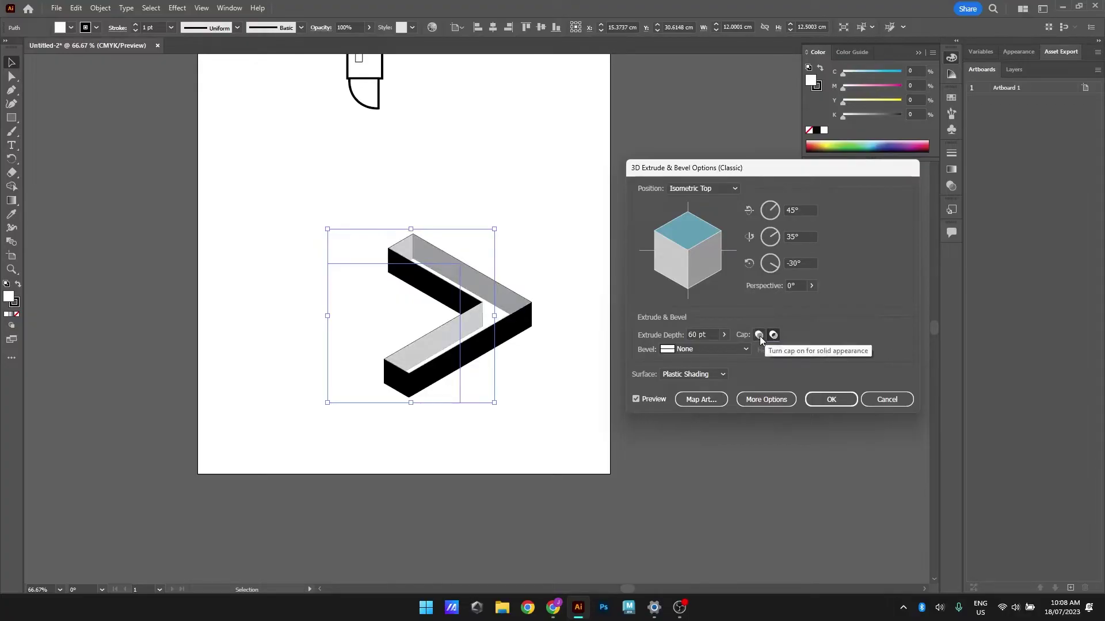
{"action": "left_click", "coordinate": [760, 336]}
{"action": "left_click", "coordinate": [773, 336]}
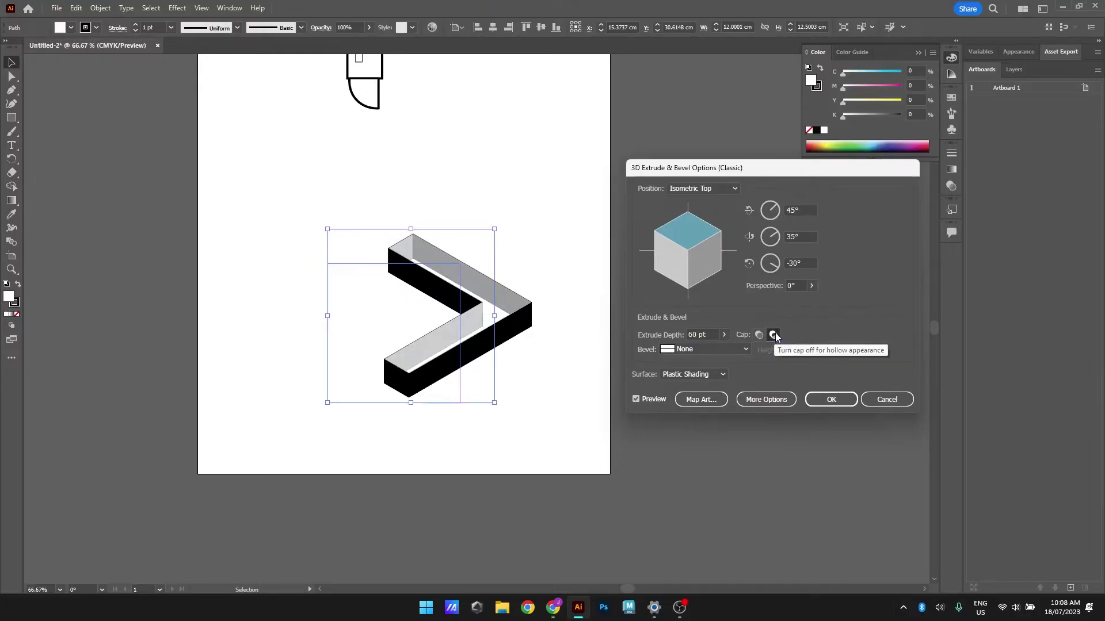
{"action": "left_click", "coordinate": [830, 400]}
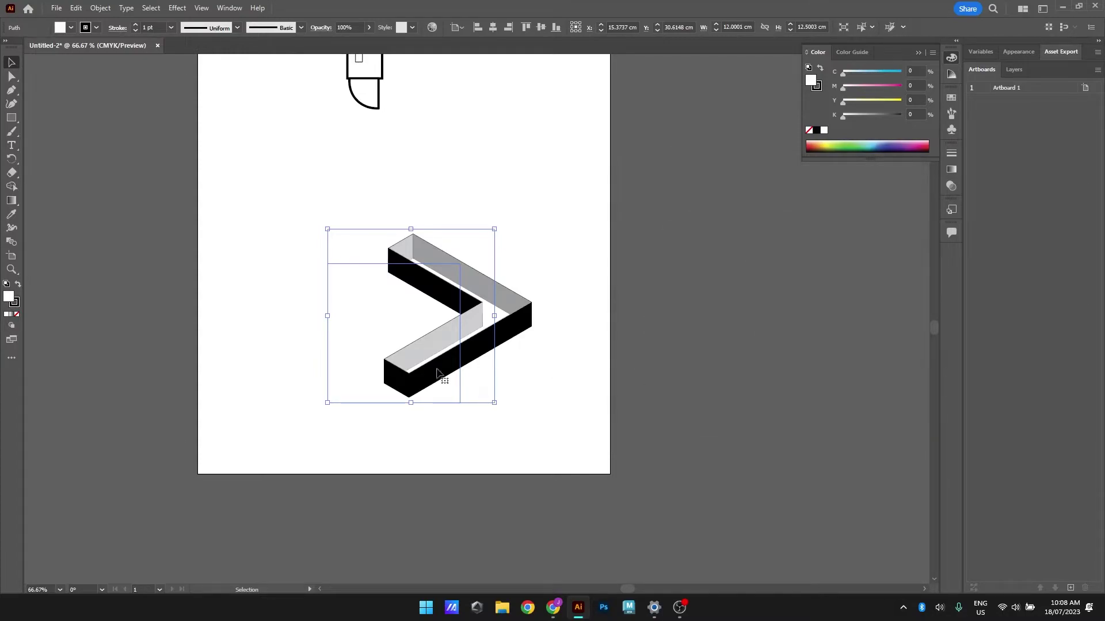
Remove the stroke from the extruded L shape
{"action": "scroll", "coordinate": [487, 392], "scroll_direction": "up", "scroll_amount": 1}
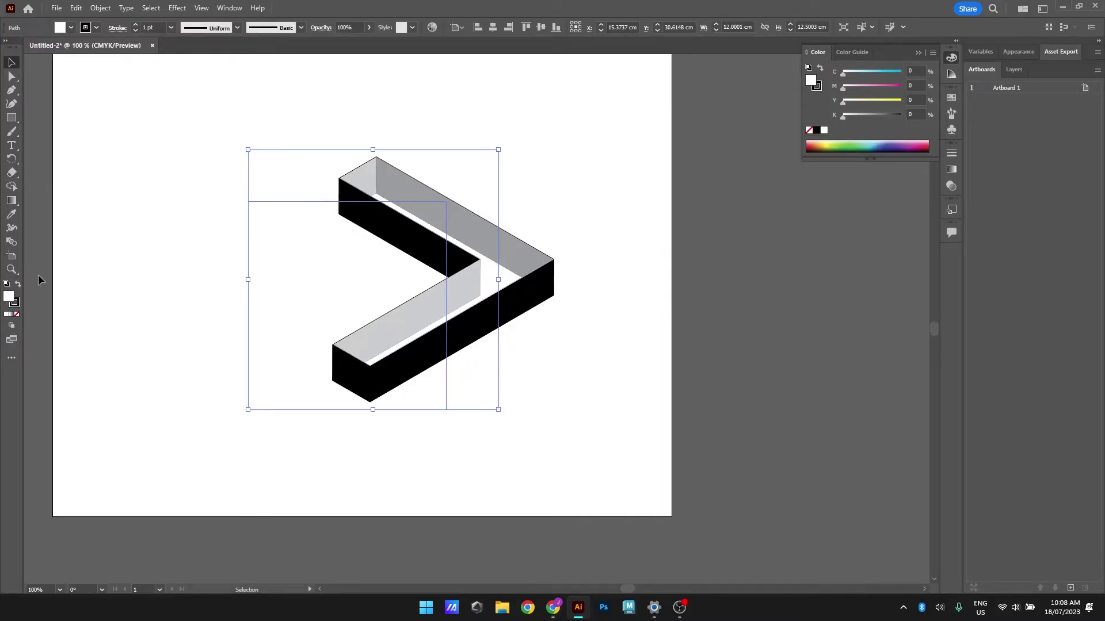
{"action": "left_click", "coordinate": [15, 305]}
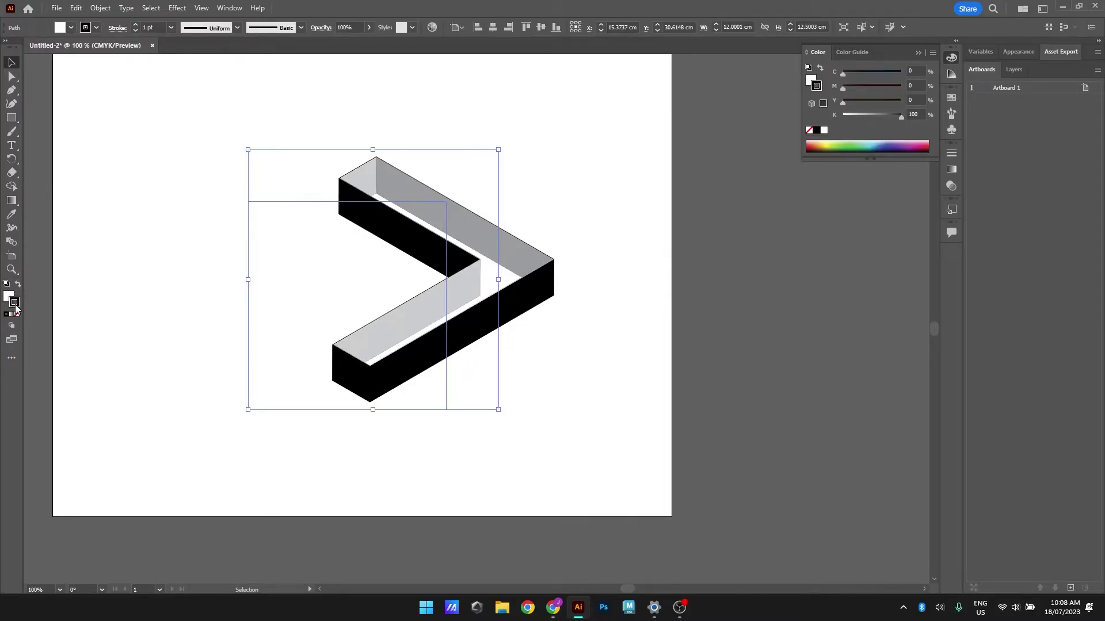
{"action": "left_click", "coordinate": [18, 316]}
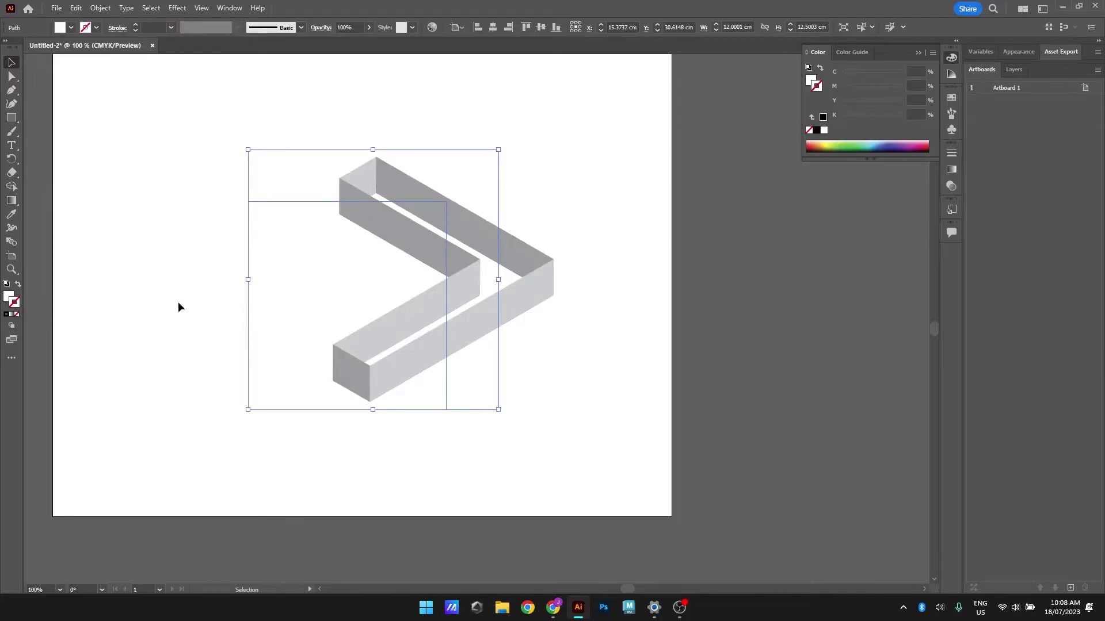
Move the extruded L shape about 2 cm up the artboard and keep it selected
{"action": "left_click", "coordinate": [603, 306]}
{"action": "left_click_drag", "start_coordinate": [469, 310], "coordinate": [397, 239]}
{"action": "left_click_drag", "start_coordinate": [370, 159], "coordinate": [439, 186]}
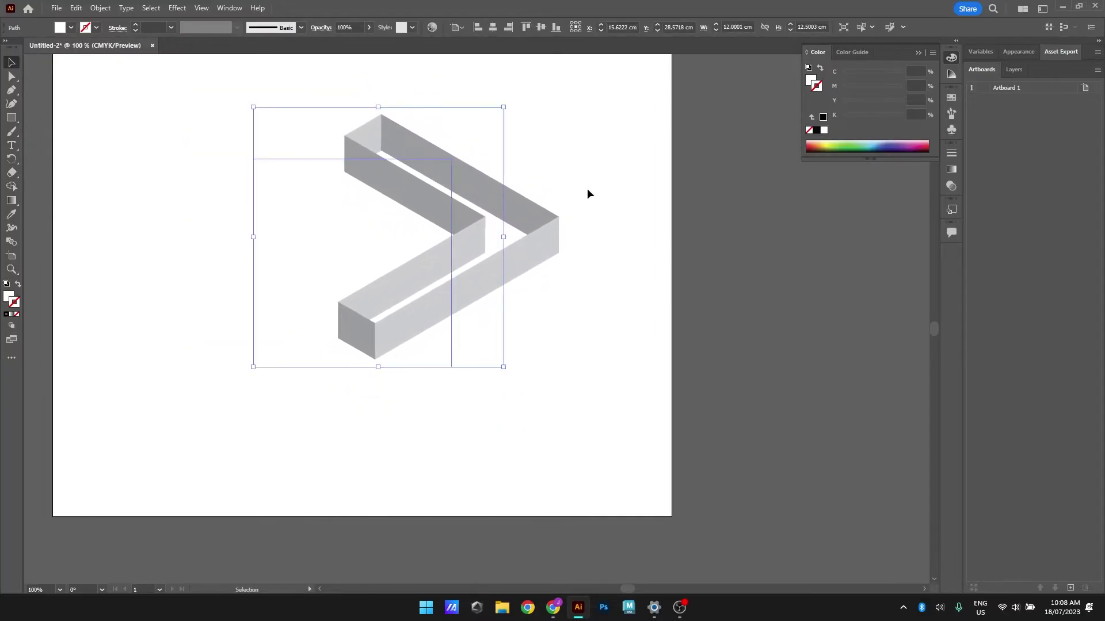
{"action": "left_click", "coordinate": [584, 229]}
{"action": "left_click", "coordinate": [547, 238]}
Expand the appearance of the hollow extruded L shape into separate wall faces
{"action": "left_click", "coordinate": [94, 8]}
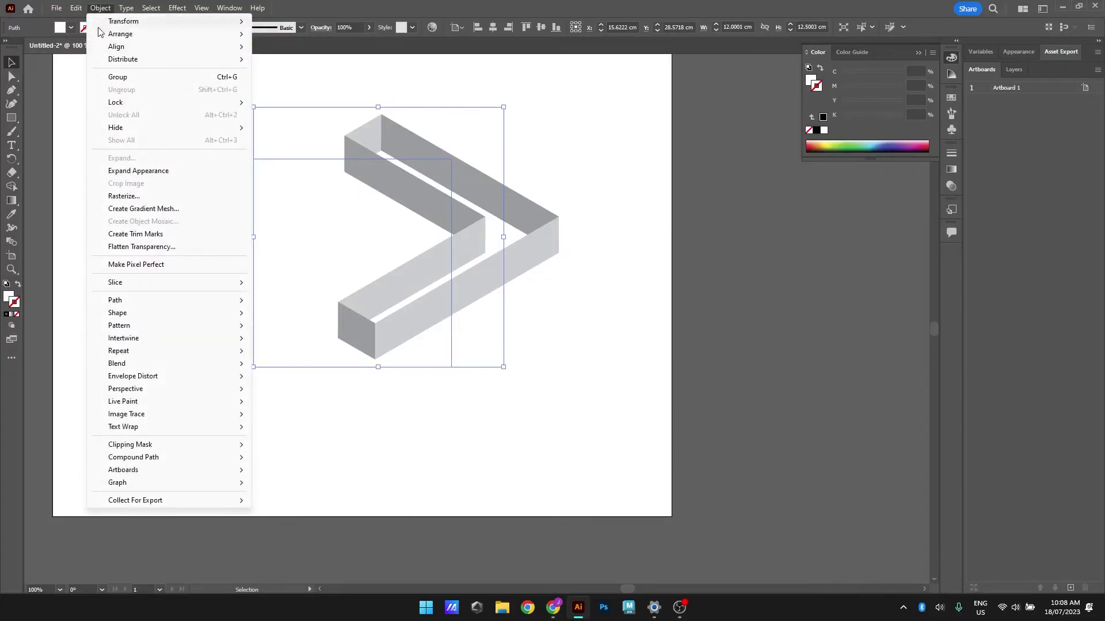
{"action": "left_click", "coordinate": [138, 171]}
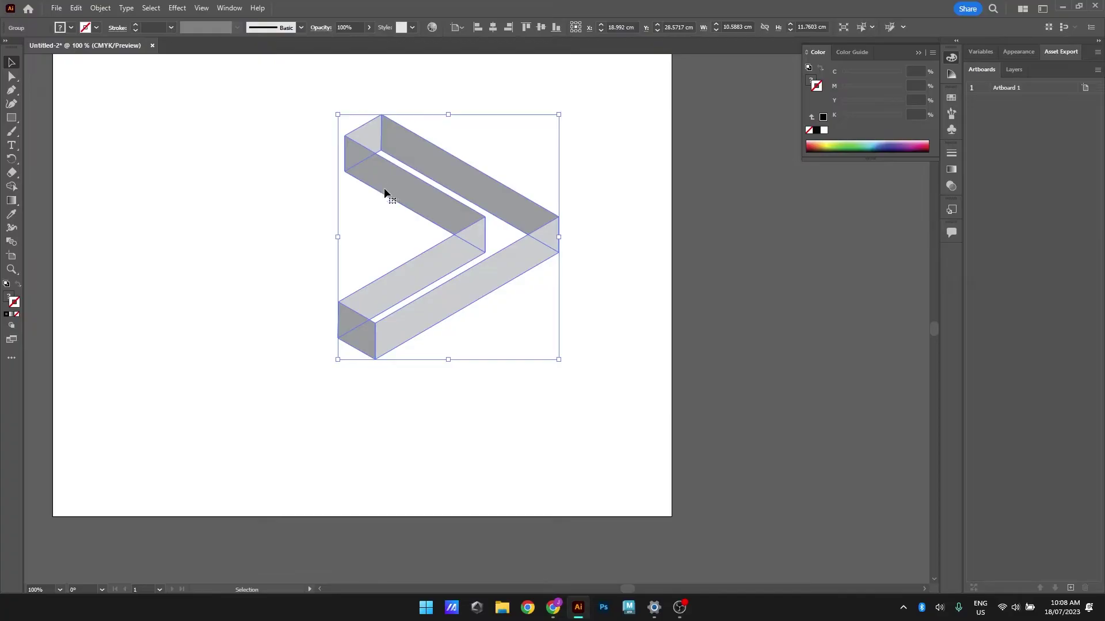
{"action": "left_click", "coordinate": [327, 246]}
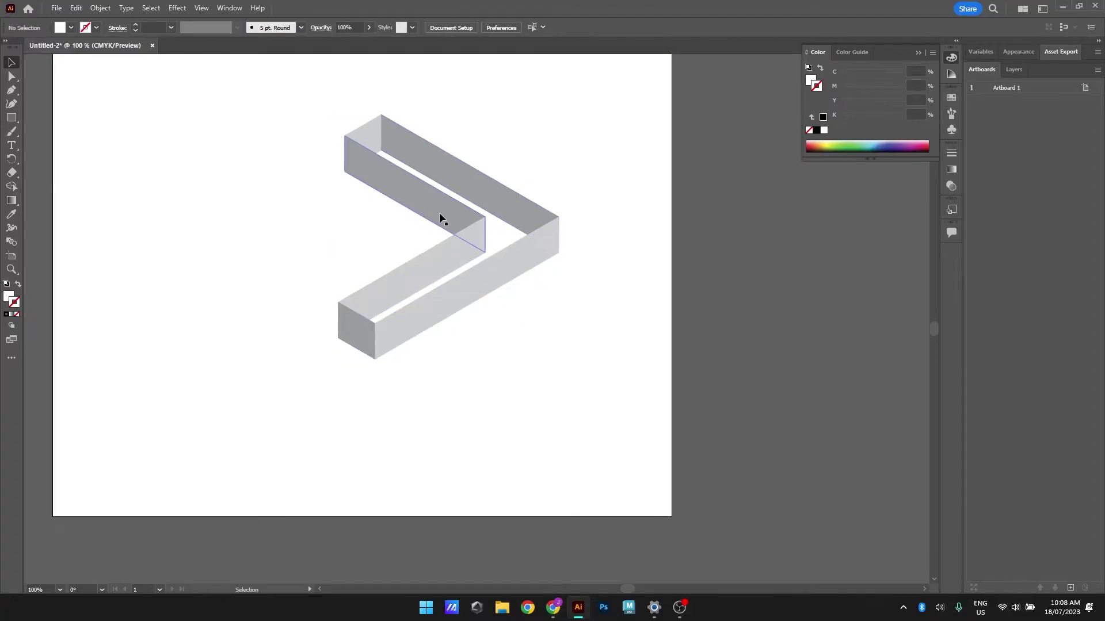
{"action": "left_click", "coordinate": [495, 275]}
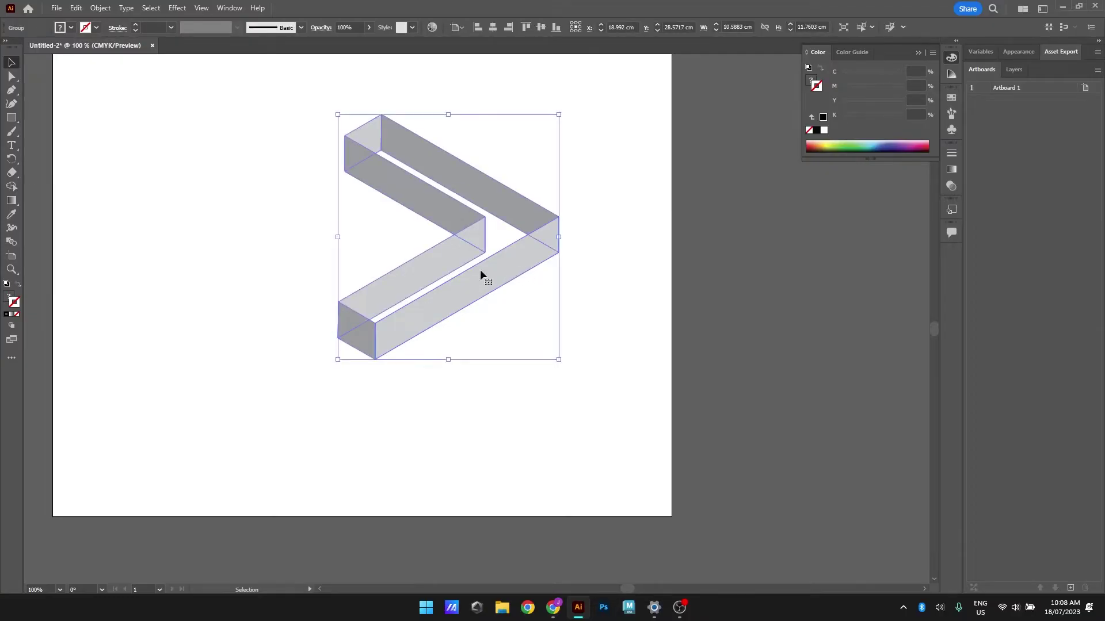
Delete the two long front wall faces, the outer lower one and the inner upper one, from the expanded L shape
{"action": "left_click", "coordinate": [12, 79]}
{"action": "left_click", "coordinate": [263, 247]}
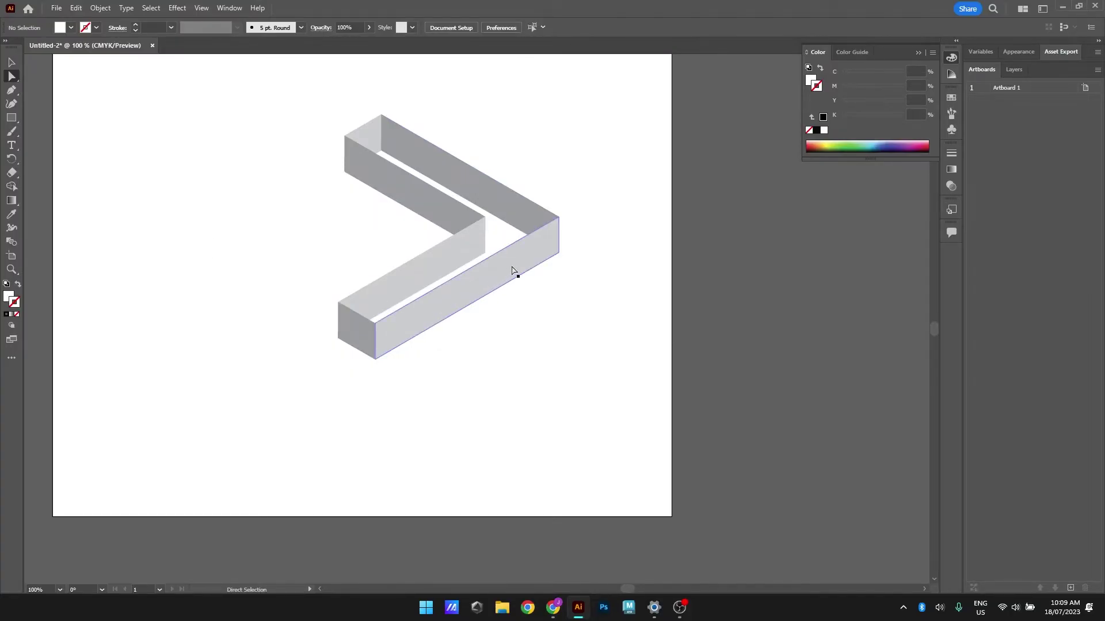
{"action": "left_click", "coordinate": [520, 272]}
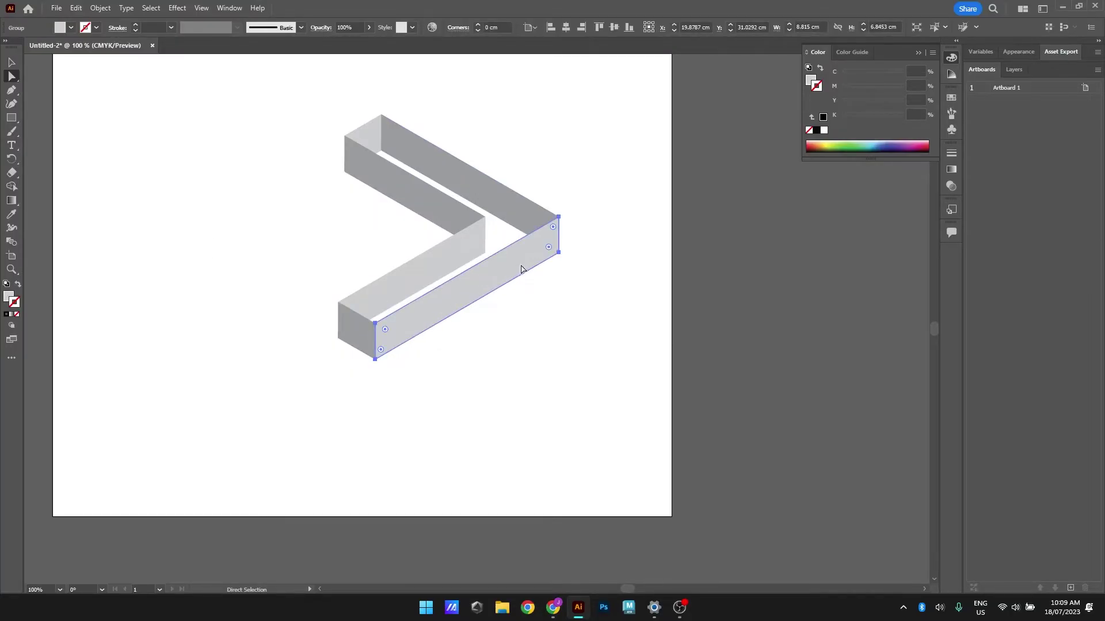
{"action": "key", "text": "Delete"}
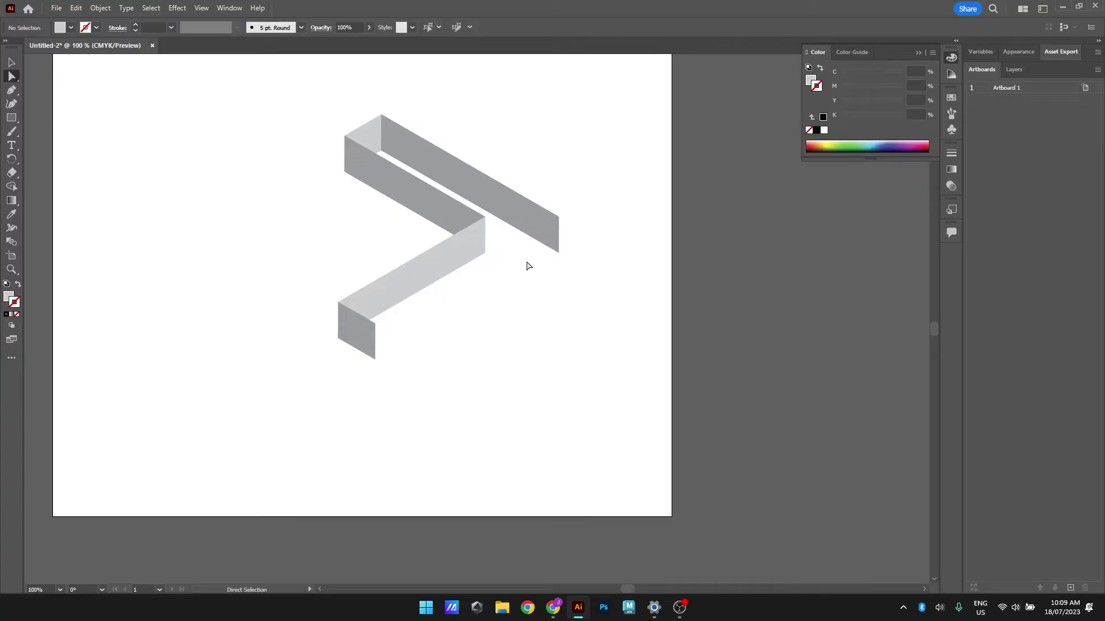
{"action": "left_click", "coordinate": [411, 188]}
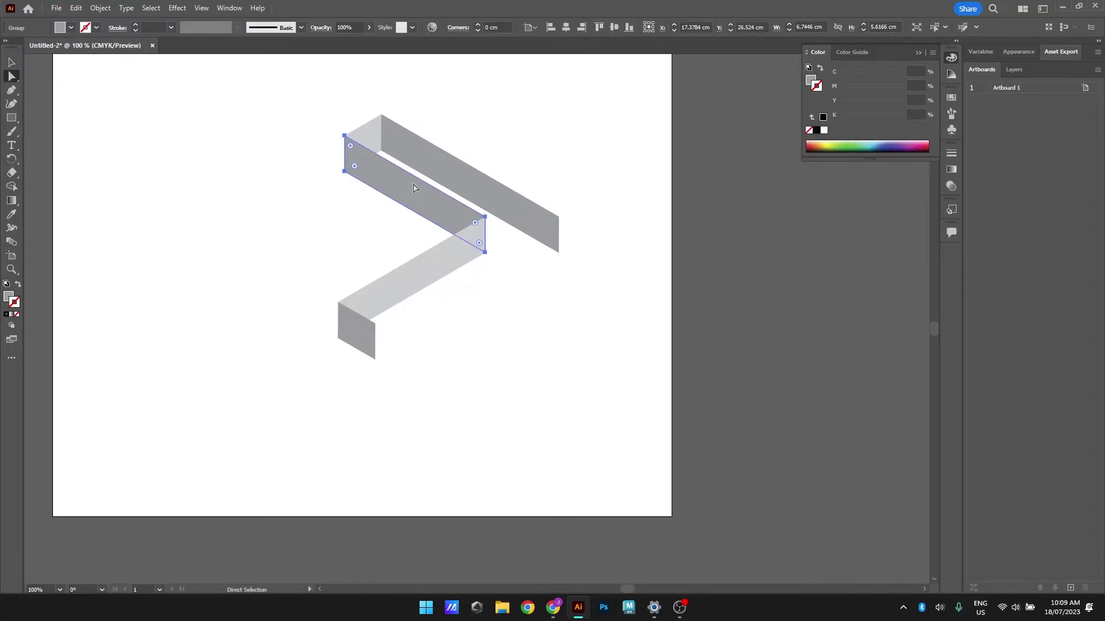
{"action": "key", "text": "Delete"}
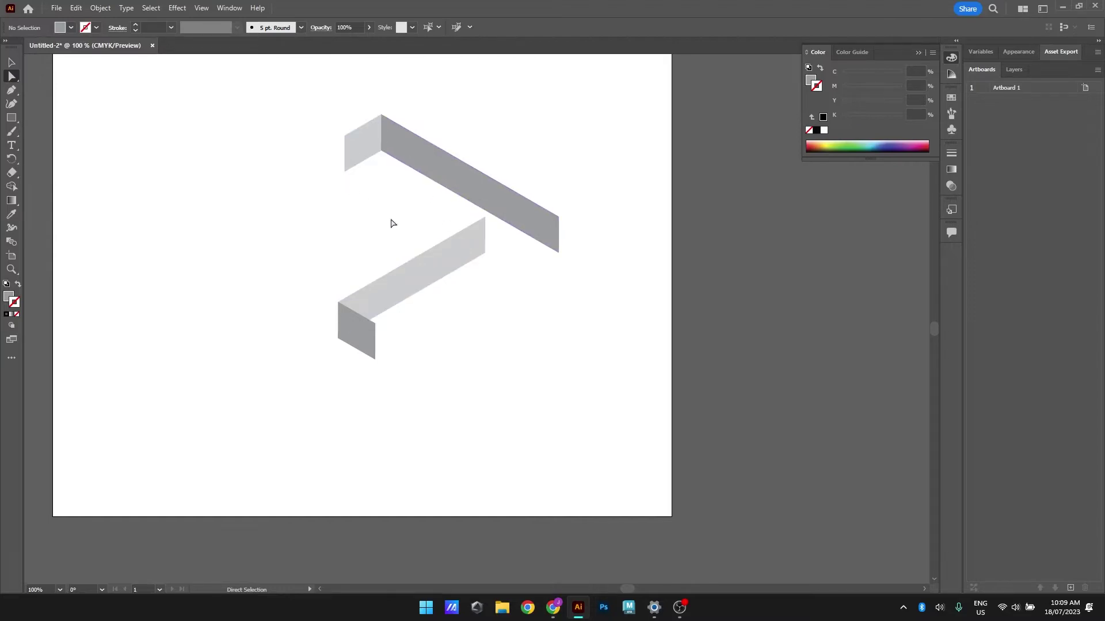
Paste a copy of the L-shaped plan outline over the remaining isometric walls and set its stroke weight to 1 pt
{"action": "left_click_drag", "start_coordinate": [484, 153], "coordinate": [487, 179]}
{"action": "scroll", "coordinate": [489, 177], "scroll_direction": "down", "scroll_amount": 1}
{"action": "left_click_drag", "start_coordinate": [510, 139], "coordinate": [488, 260]}
{"action": "left_click", "coordinate": [16, 62]}
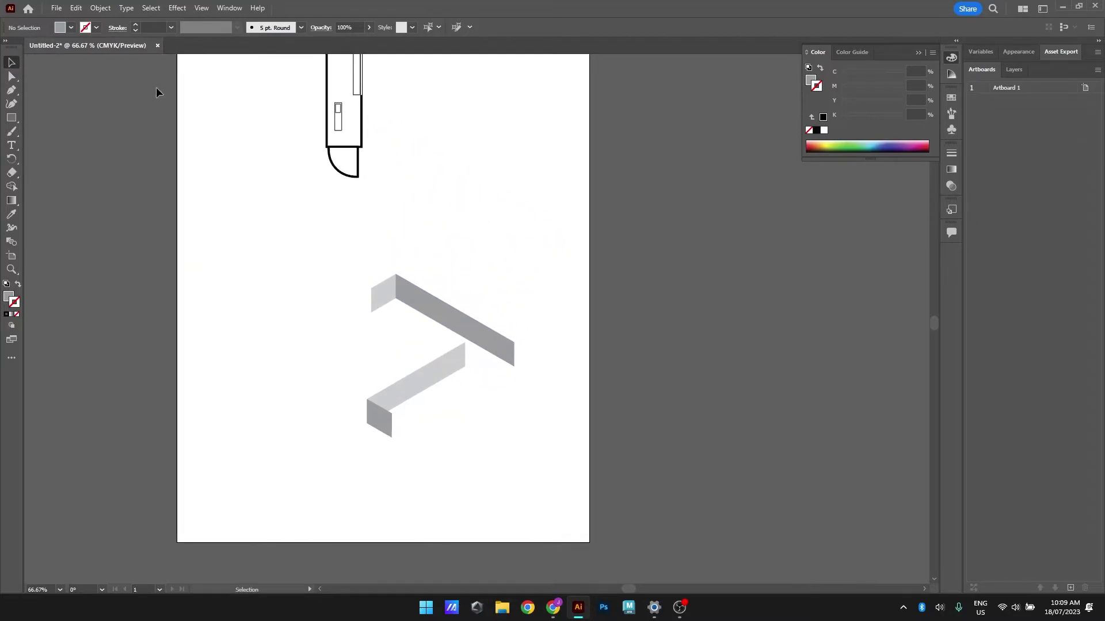
{"action": "left_click_drag", "start_coordinate": [228, 86], "coordinate": [222, 178]}
{"action": "left_click", "coordinate": [320, 117]}
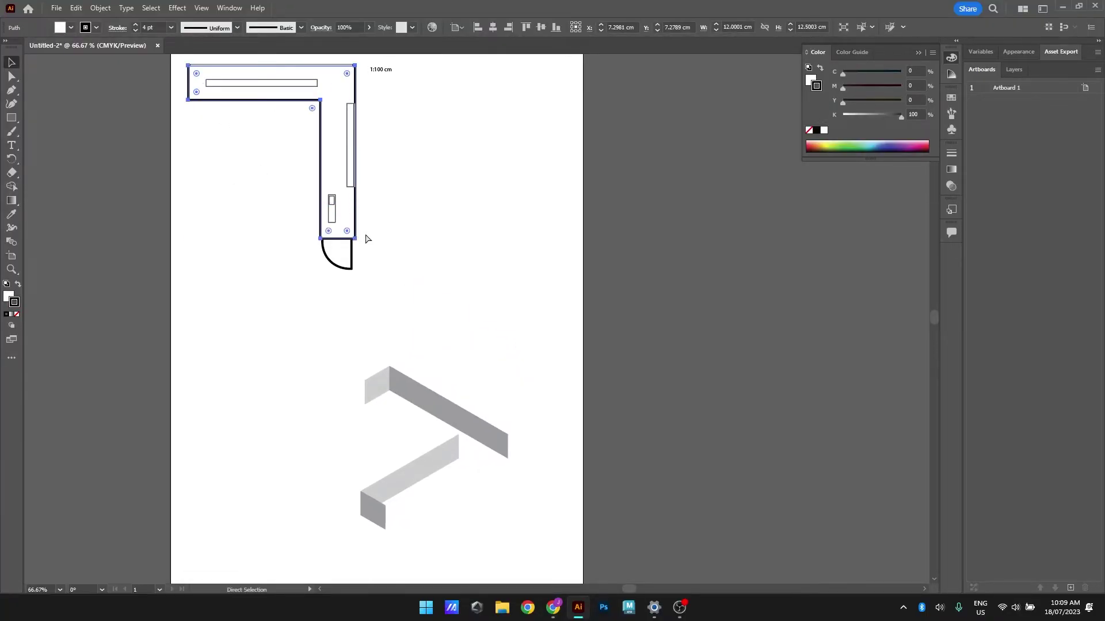
{"action": "key", "text": "ctrl+c"}
{"action": "key", "text": "ctrl+v"}
{"action": "left_click_drag", "start_coordinate": [485, 365], "coordinate": [480, 318]}
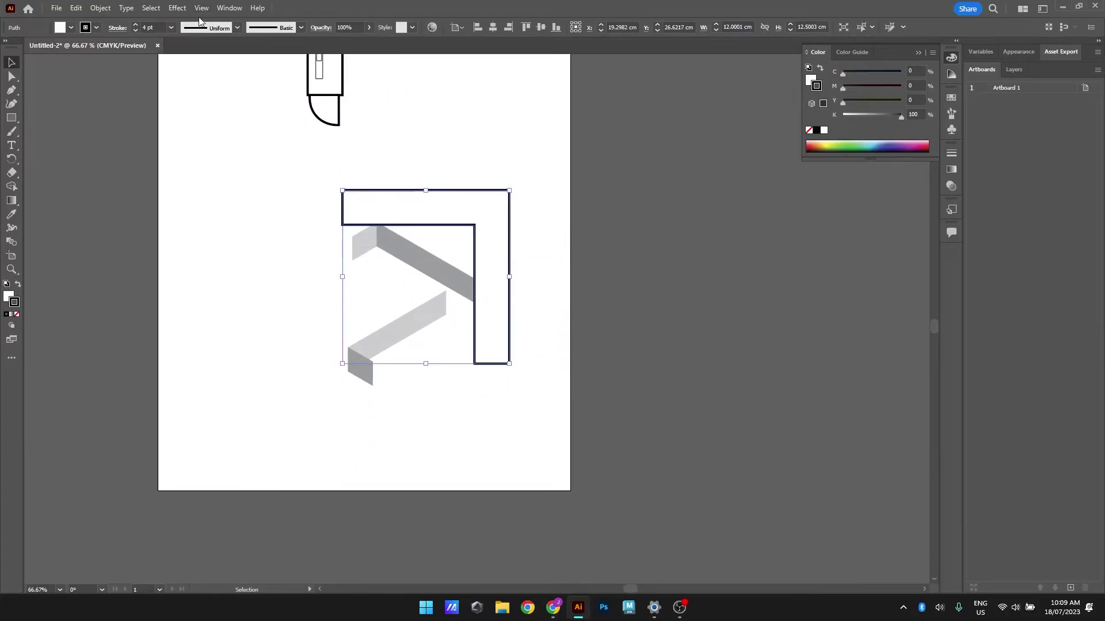
{"action": "left_click", "coordinate": [171, 28]}
{"action": "left_click", "coordinate": [190, 78]}
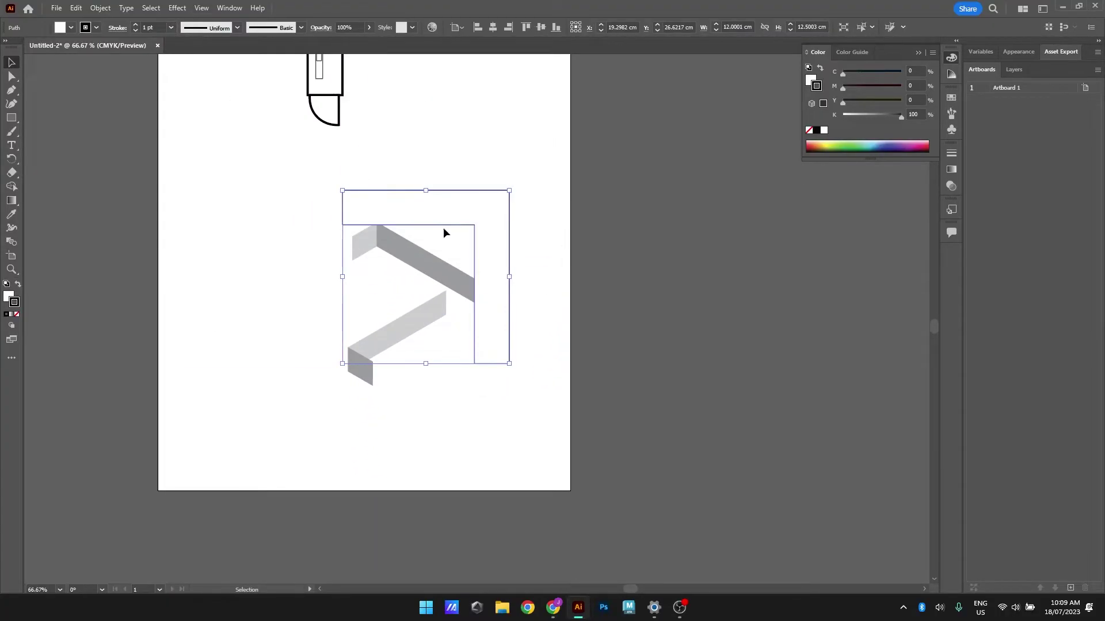
Apply a 3D and Materials effect to the copied L outline as a Plane with the Isometric Top rotation preset
{"action": "left_click", "coordinate": [174, 7]}
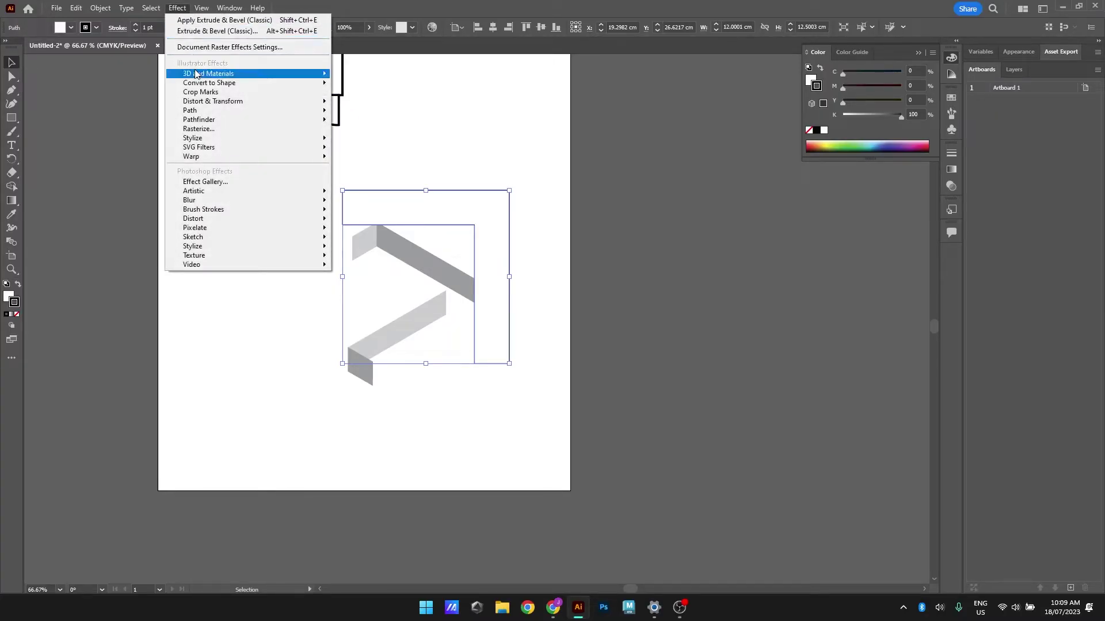
{"action": "mouse_move", "coordinate": [311, 74]}
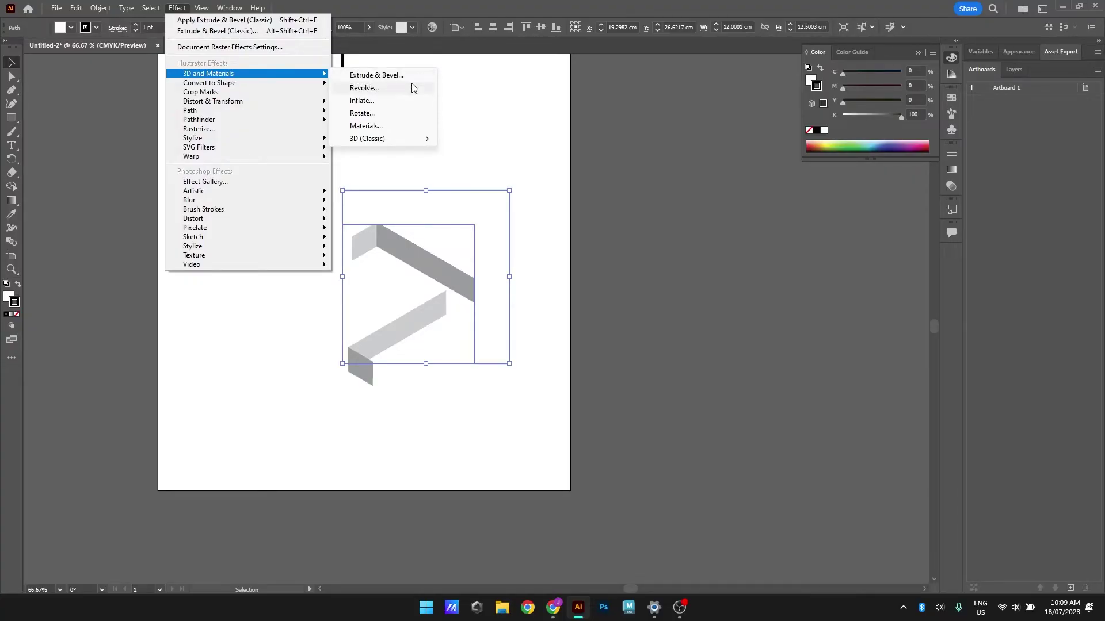
{"action": "left_click", "coordinate": [378, 74]}
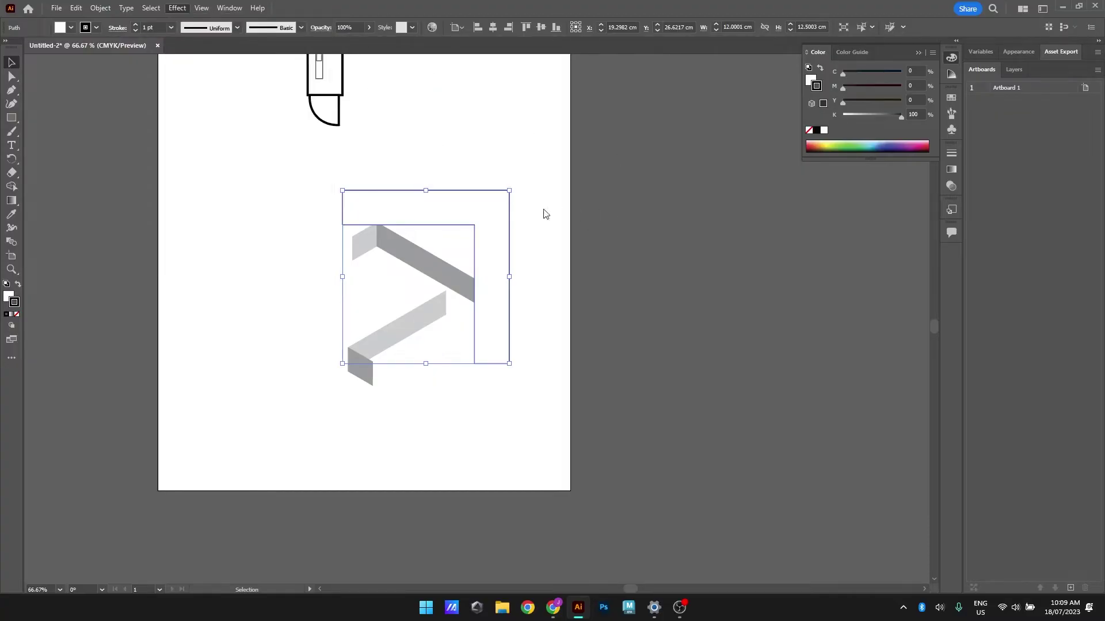
{"action": "left_click_drag", "start_coordinate": [799, 116], "coordinate": [684, 92]}
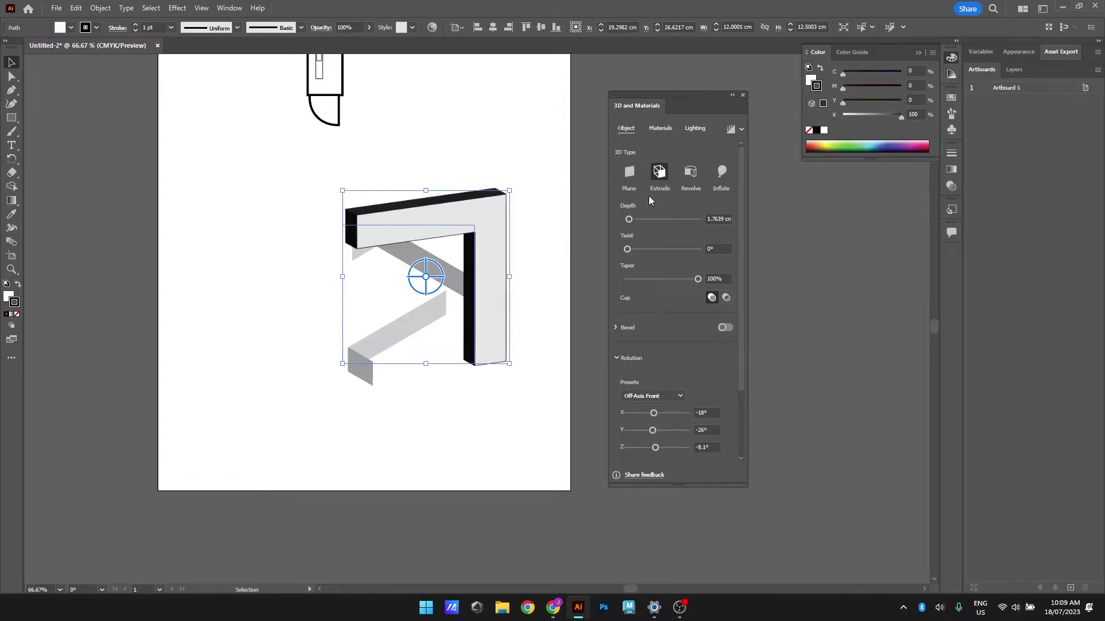
{"action": "left_click", "coordinate": [630, 172]}
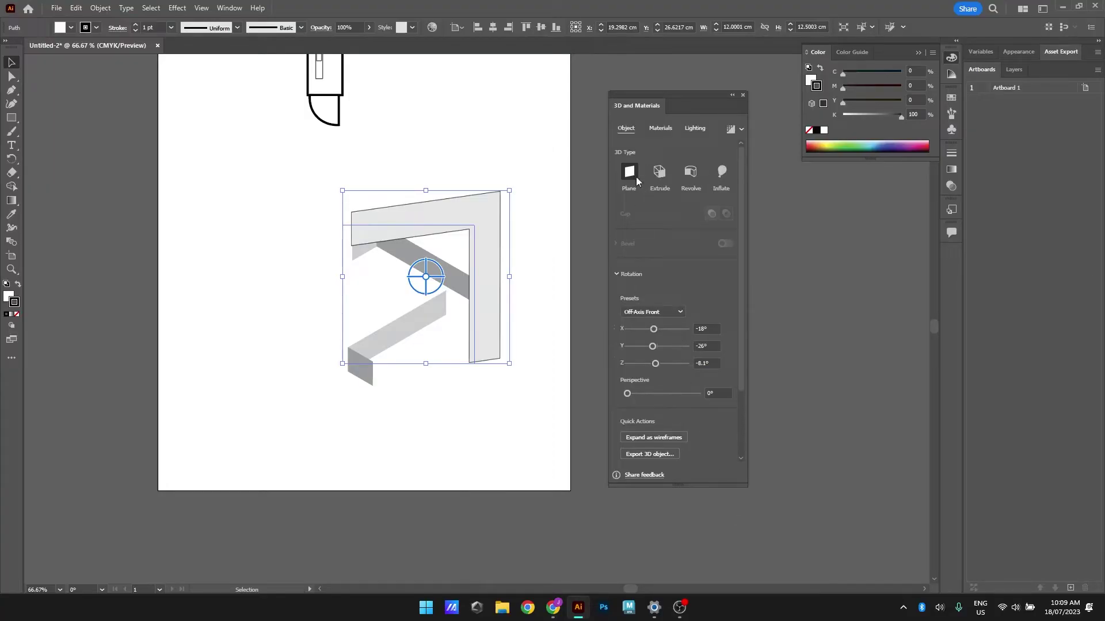
{"action": "left_click", "coordinate": [633, 310]}
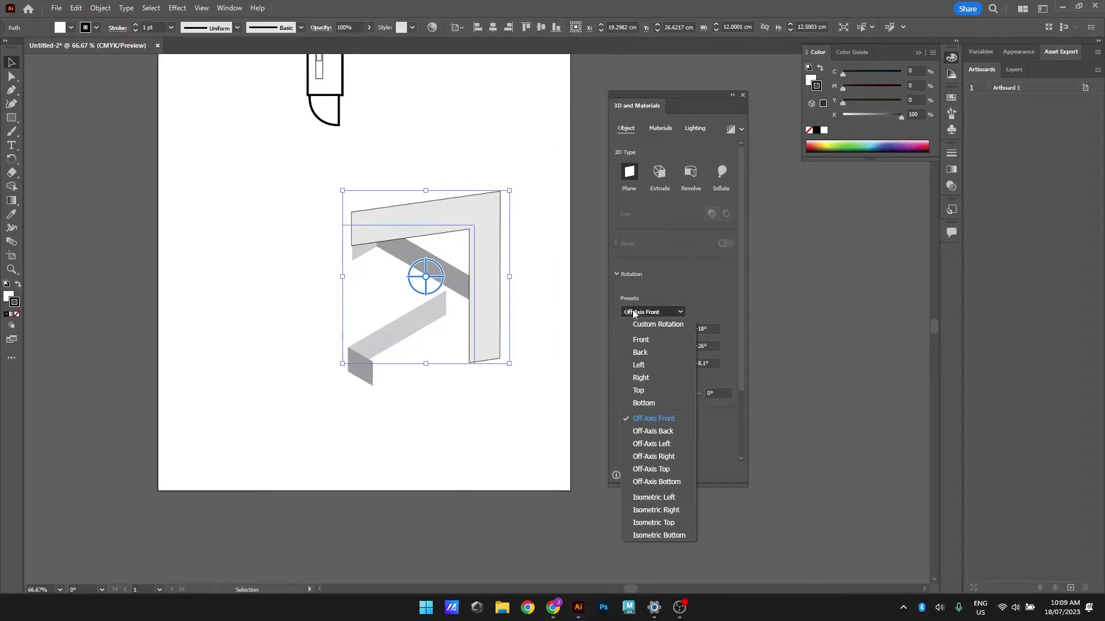
{"action": "left_click", "coordinate": [656, 522]}
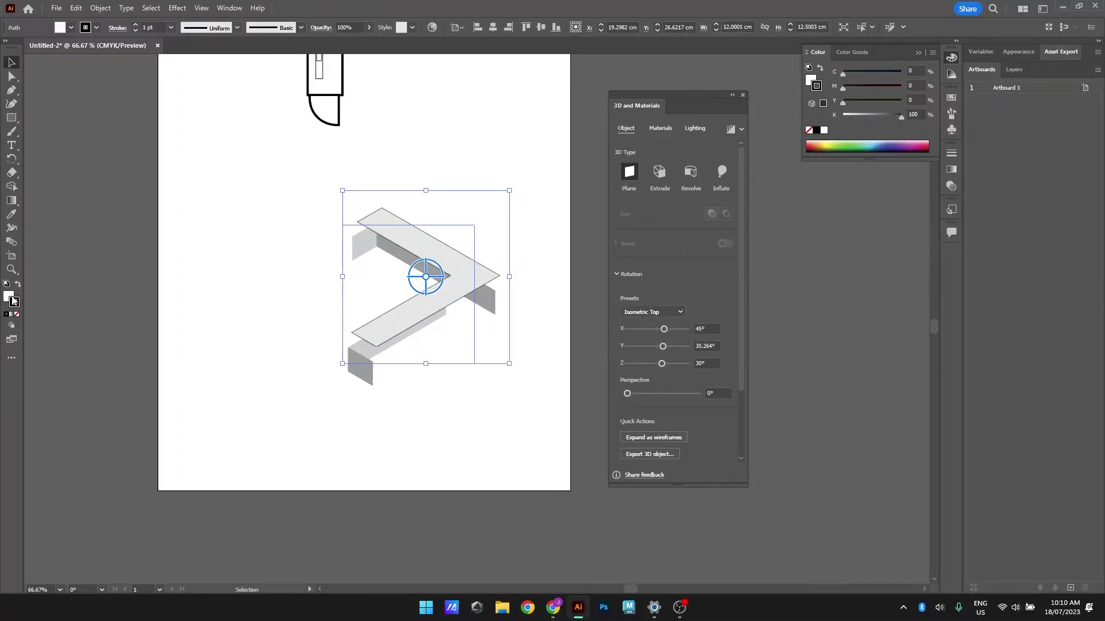
Remove the stroke from the isometric L plane and move it down to line up with the base of the walls
{"action": "left_click", "coordinate": [18, 316]}
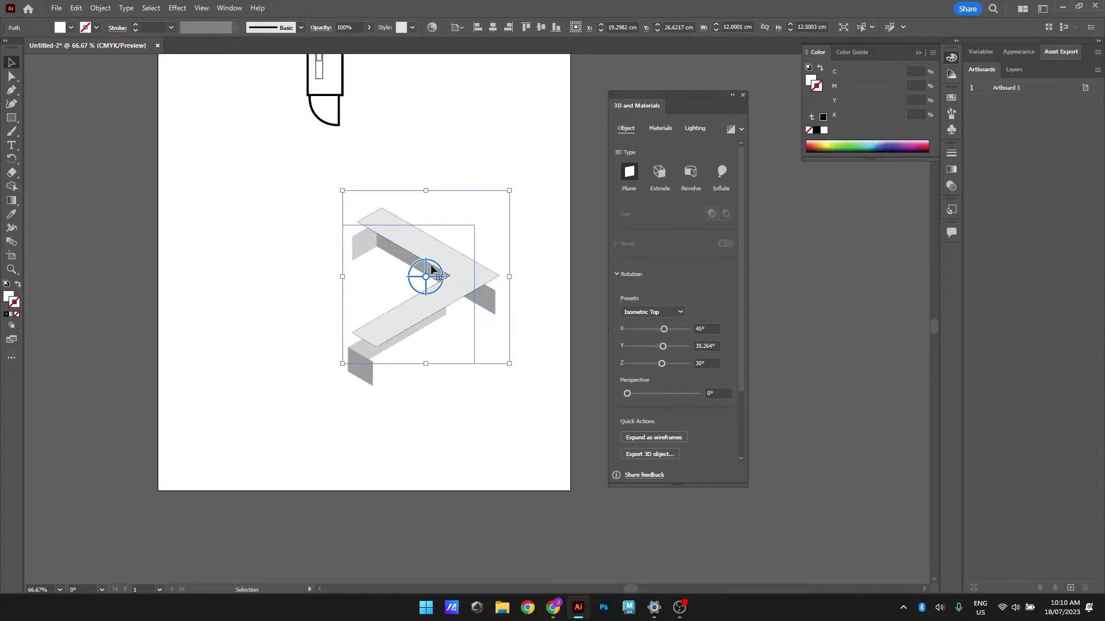
{"action": "left_click_drag", "start_coordinate": [467, 278], "coordinate": [462, 315]}
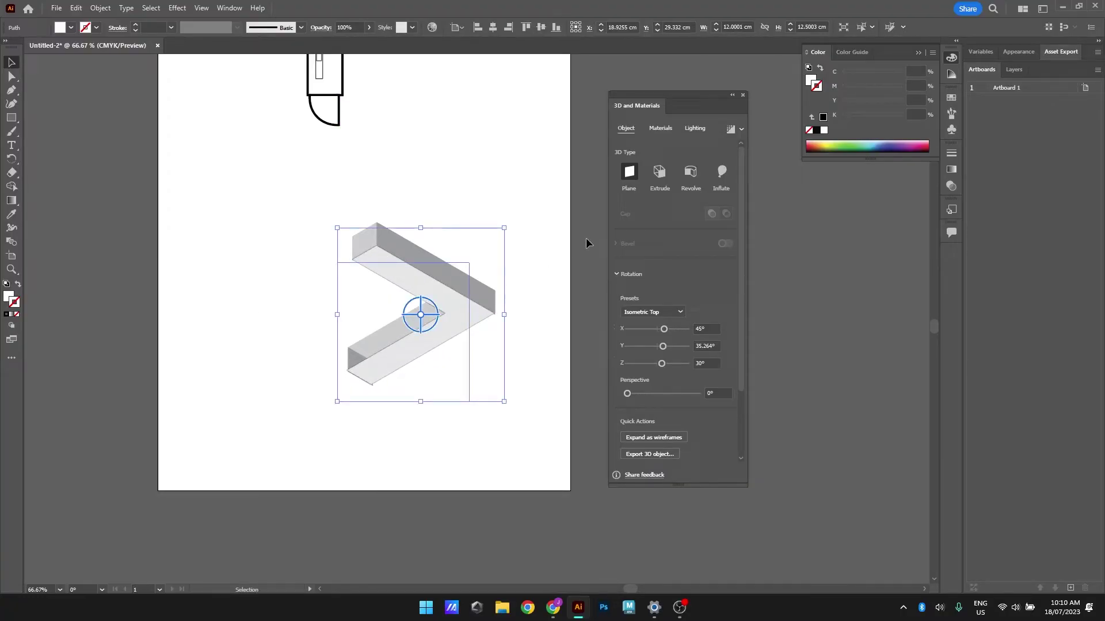
{"action": "key", "text": "Down"}
{"action": "key", "text": "Down"}
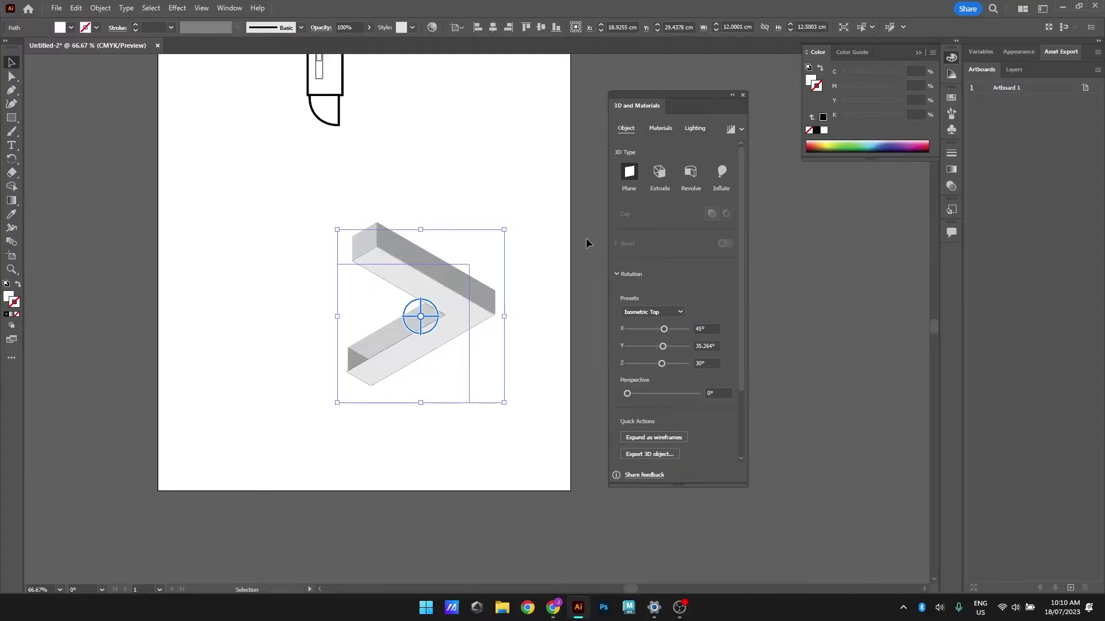
{"action": "key", "text": "Up"}
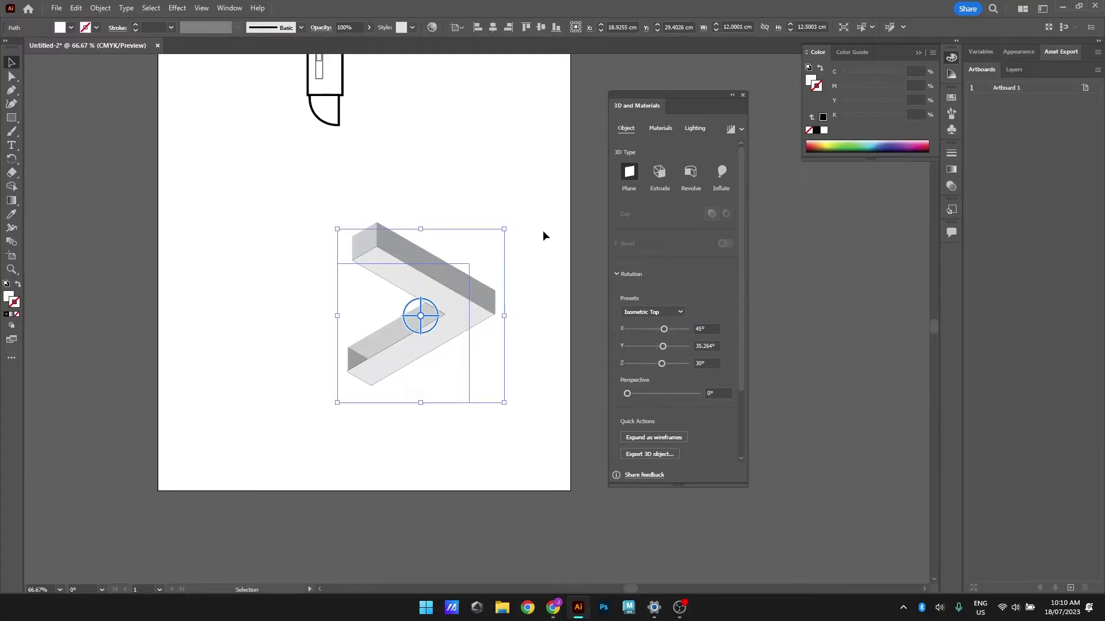
Send the L-shaped floor plane to the back, behind the wall faces
{"action": "right_click", "coordinate": [412, 278]}
{"action": "mouse_move", "coordinate": [475, 537]}
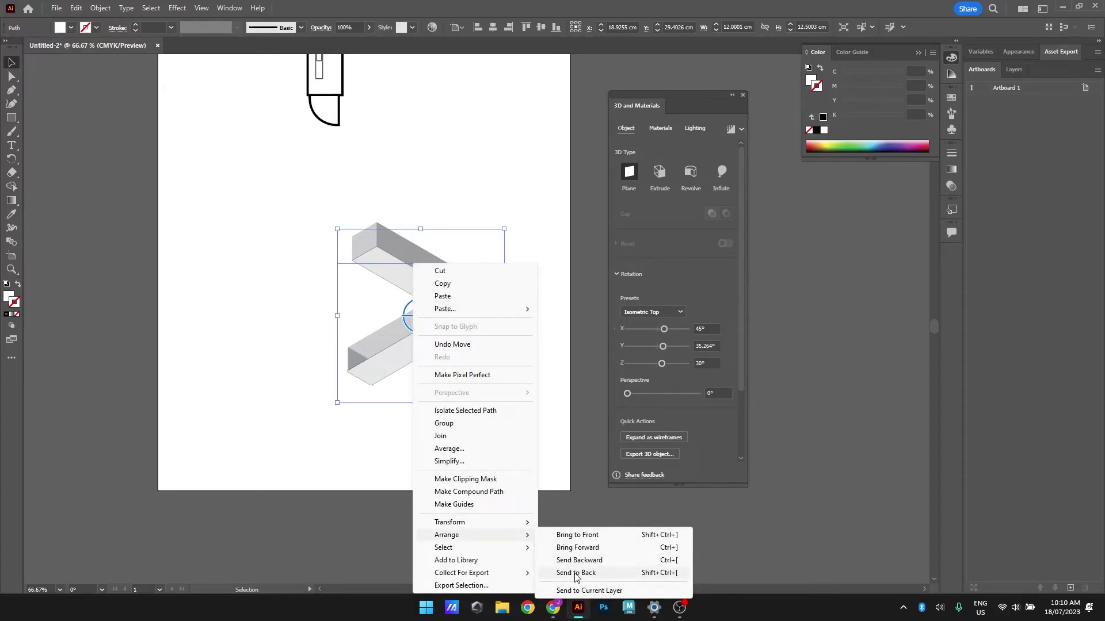
{"action": "left_click", "coordinate": [575, 573]}
{"action": "left_click", "coordinate": [517, 483]}
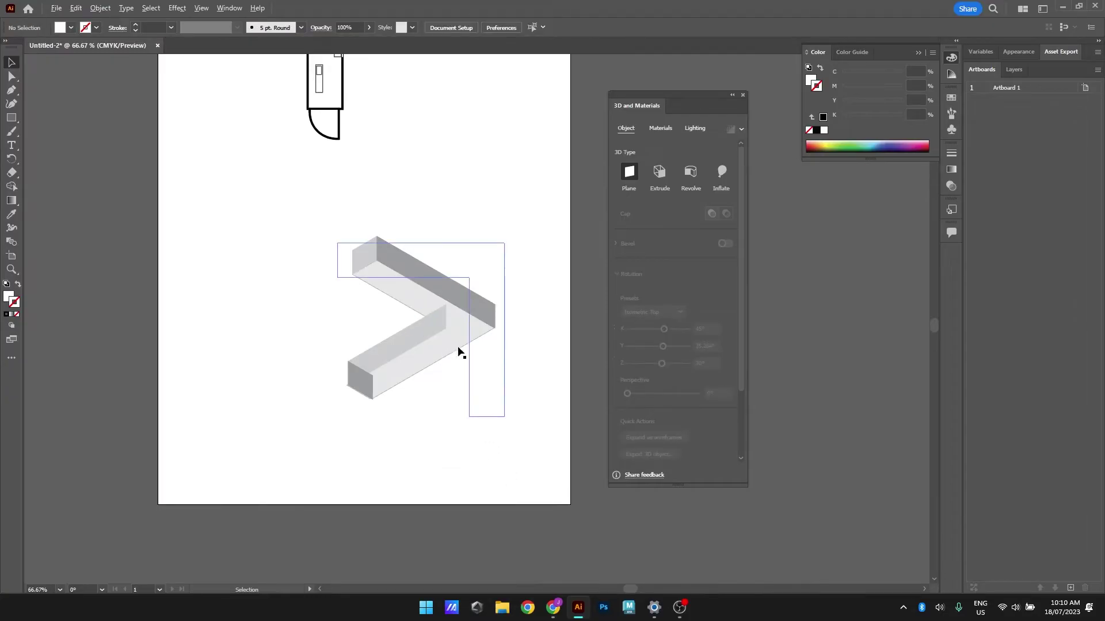
{"action": "scroll", "coordinate": [448, 345], "scroll_direction": "down", "scroll_amount": 1}
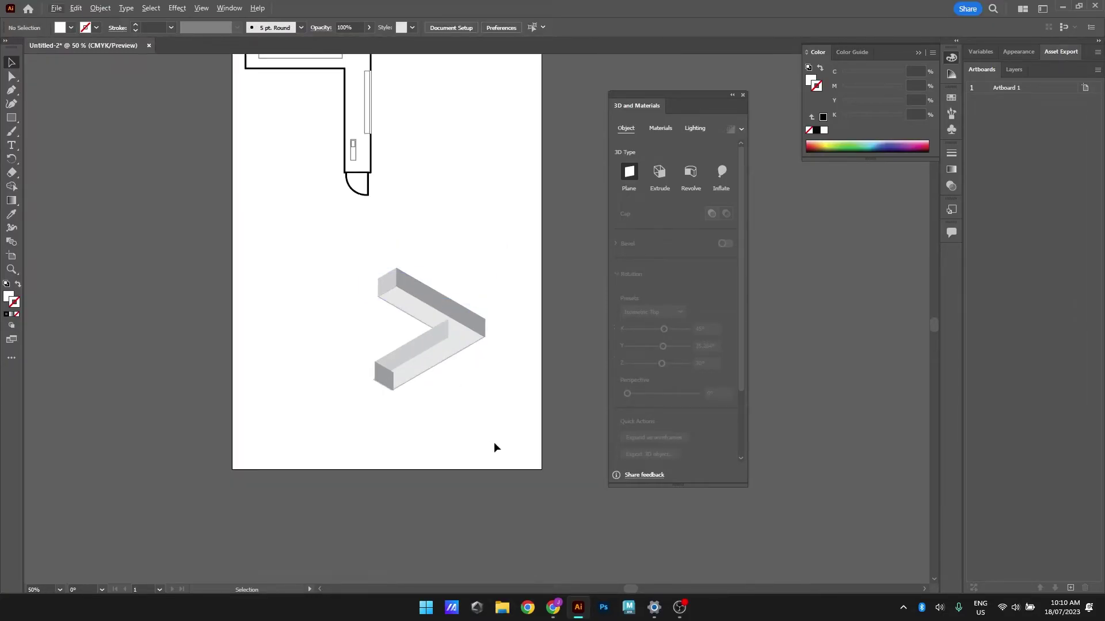
{"action": "scroll", "coordinate": [493, 448], "scroll_direction": "up", "scroll_amount": 2}
Paste a copy of the thin rectangle on the plan's upper wall into the empty space above the isometric view
{"action": "left_click", "coordinate": [357, 230]}
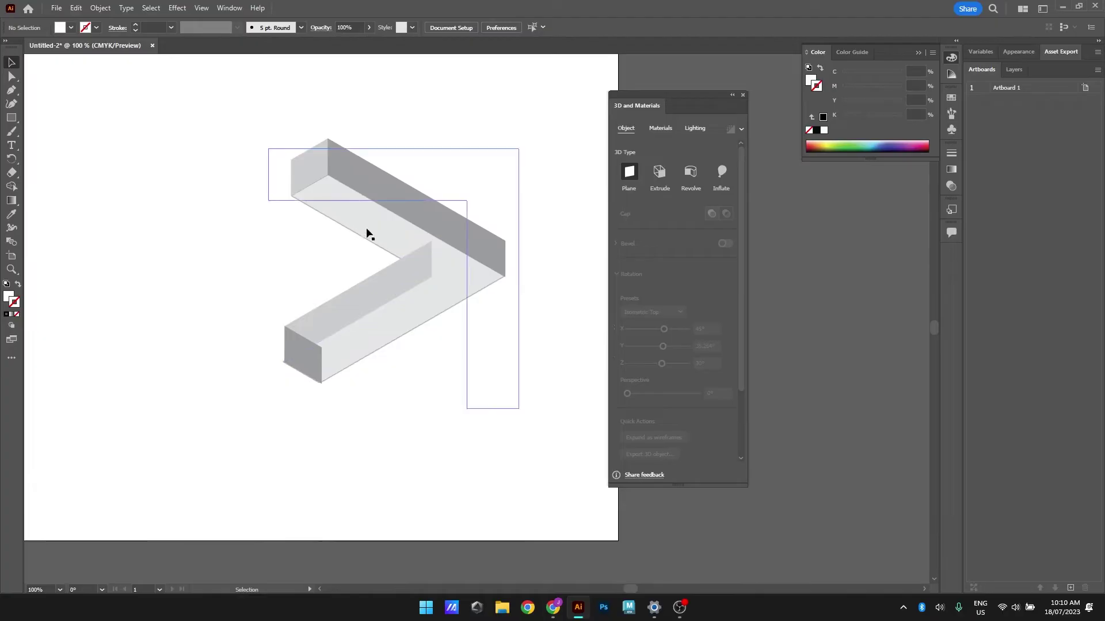
{"action": "scroll", "coordinate": [456, 305], "scroll_direction": "down", "scroll_amount": 1}
{"action": "left_click", "coordinate": [377, 262]}
{"action": "left_click_drag", "start_coordinate": [458, 134], "coordinate": [382, 324]}
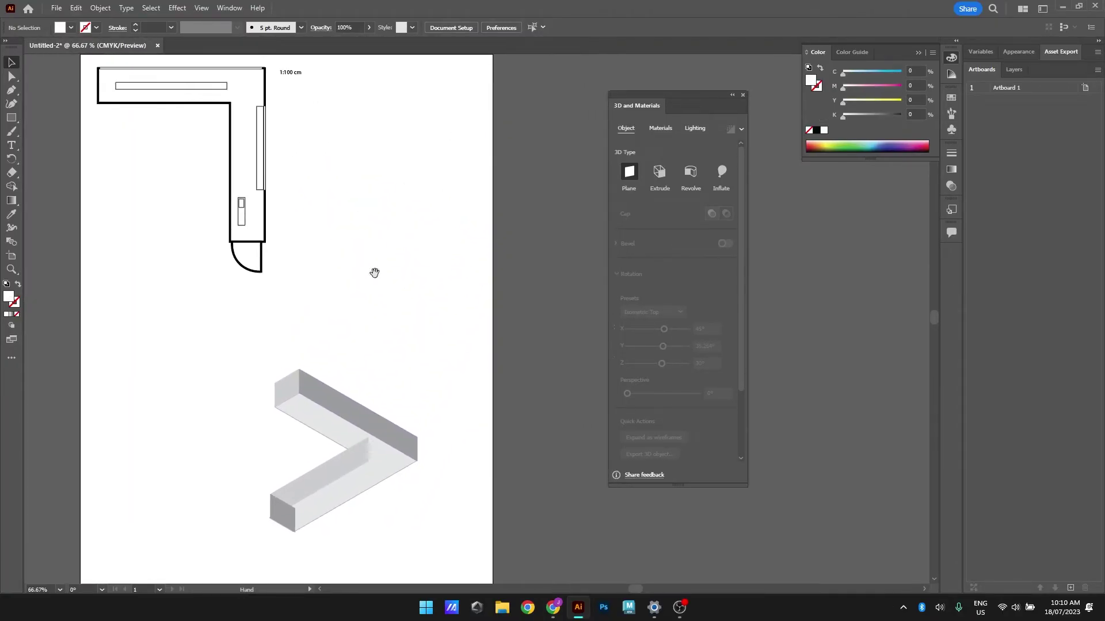
{"action": "left_click", "coordinate": [196, 69]}
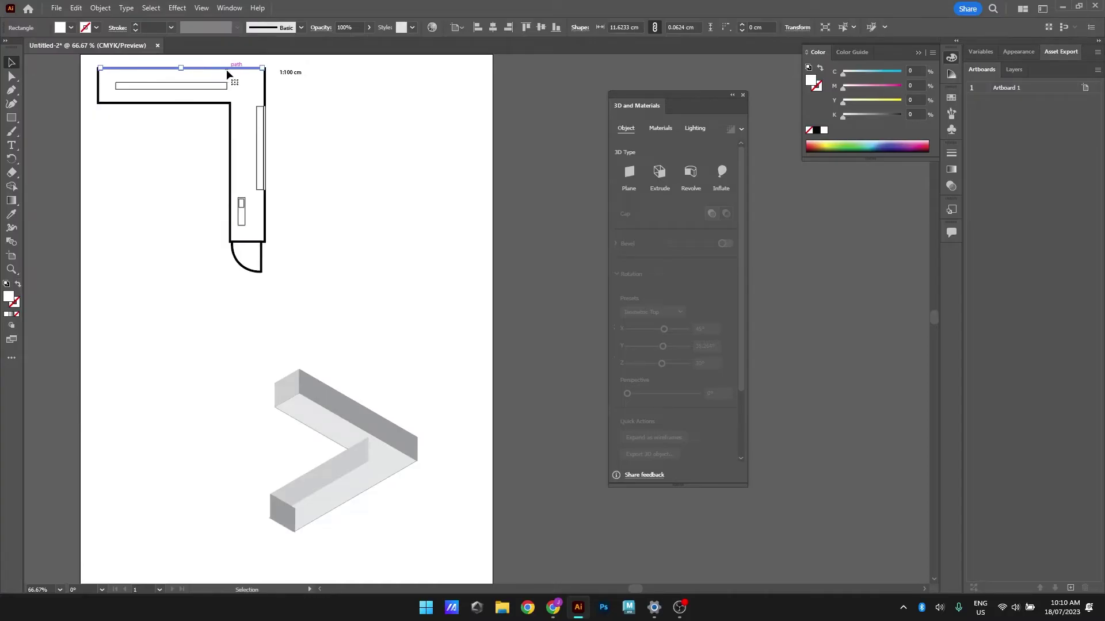
{"action": "key", "text": "ctrl+x"}
{"action": "key", "text": "ctrl+v"}
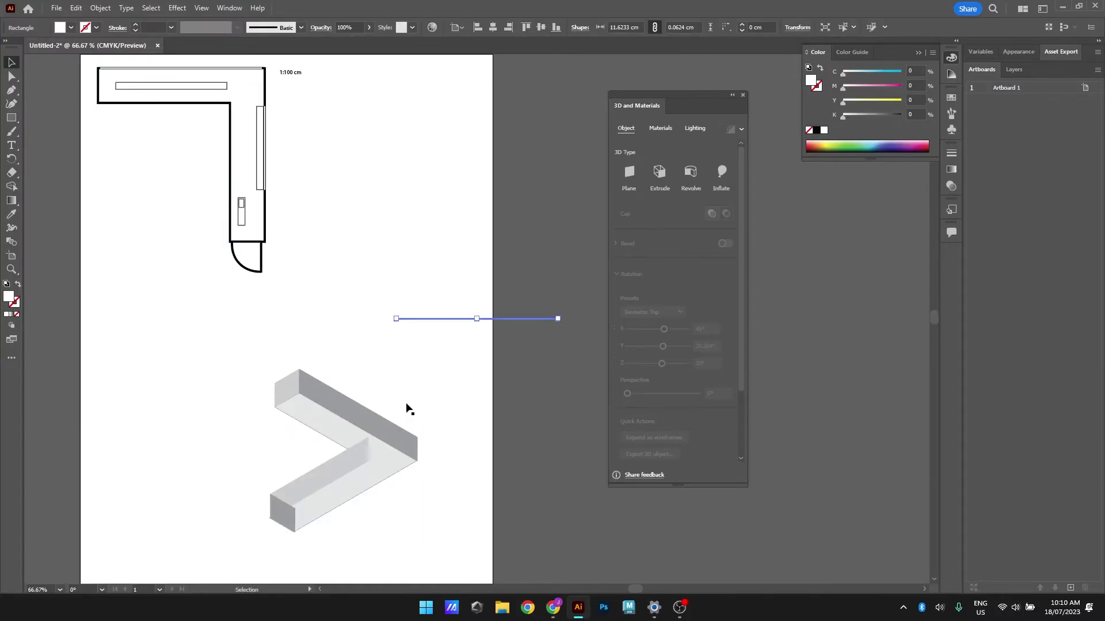
{"action": "left_click_drag", "start_coordinate": [470, 388], "coordinate": [496, 270]}
{"action": "left_click_drag", "start_coordinate": [547, 202], "coordinate": [447, 180]}
{"action": "left_click", "coordinate": [416, 216]}
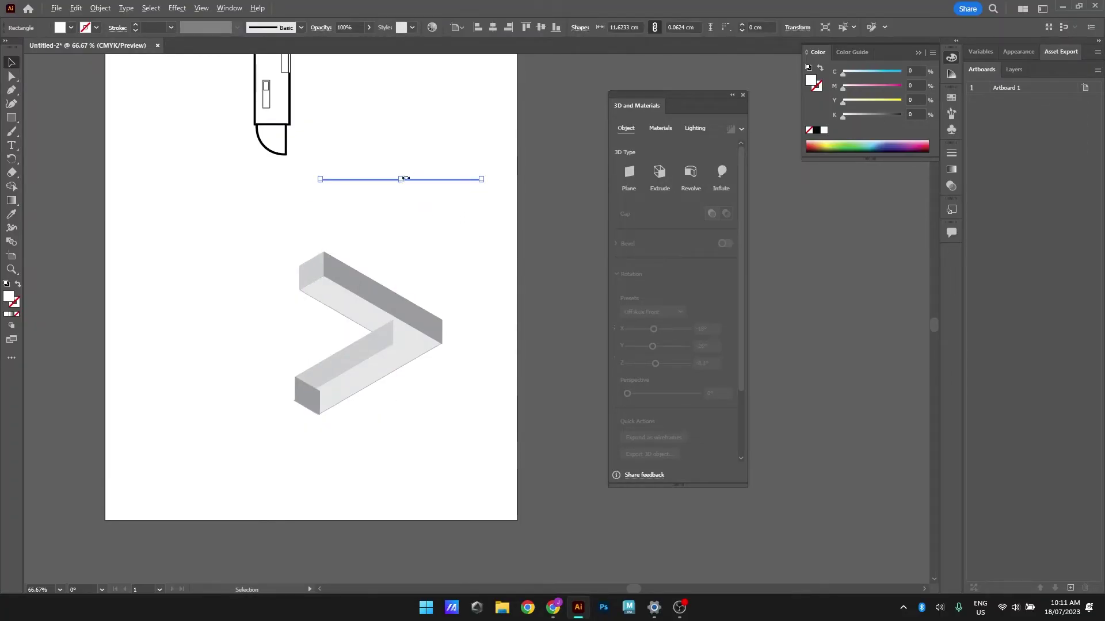
Stretch the pasted rectangle to about 0.99 cm high and give it a pink fill, RGB 232, 139, 139
{"action": "scroll", "coordinate": [405, 179], "scroll_direction": "up", "scroll_amount": 3}
{"action": "left_click_drag", "start_coordinate": [392, 185], "coordinate": [402, 240]}
{"action": "scroll", "coordinate": [449, 289], "scroll_direction": "right", "scroll_amount": 3}
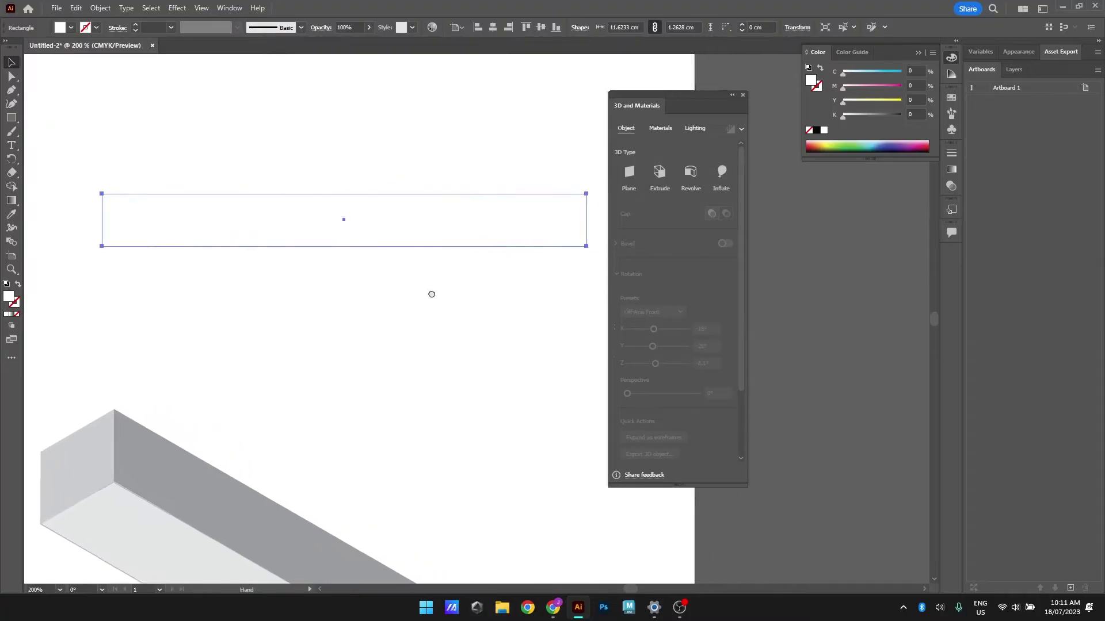
{"action": "double_click", "coordinate": [9, 297]}
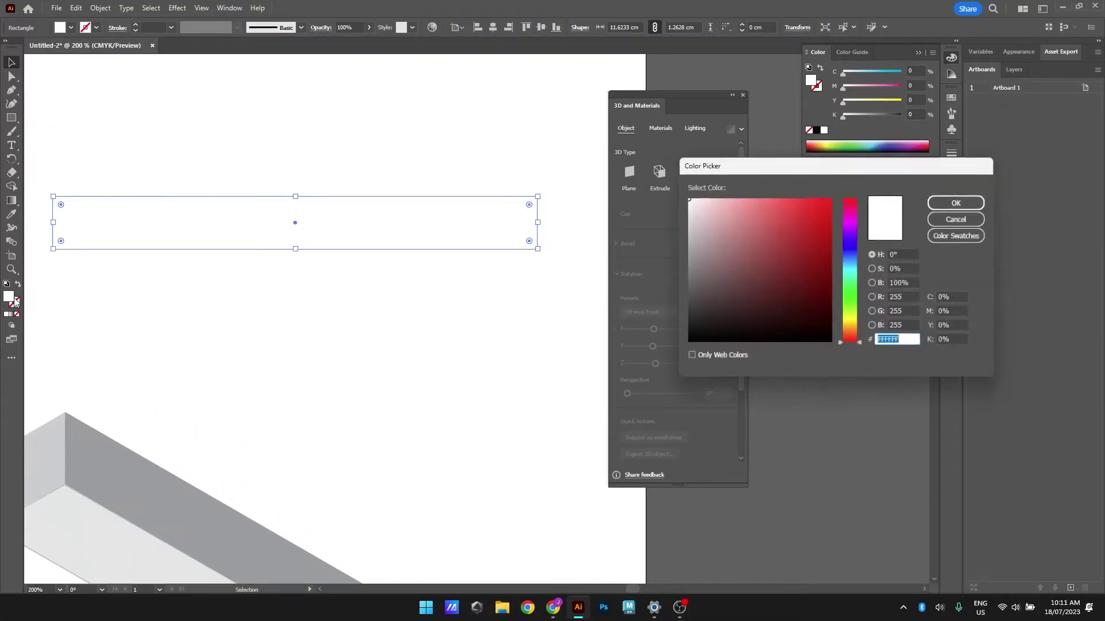
{"action": "left_click_drag", "start_coordinate": [791, 231], "coordinate": [745, 210]}
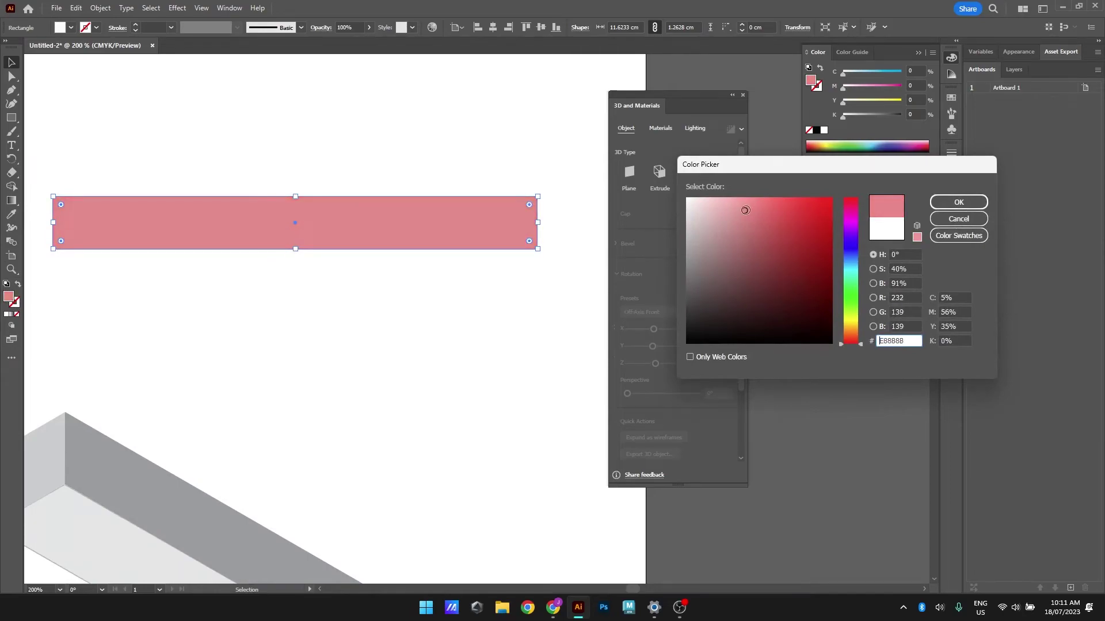
{"action": "left_click", "coordinate": [958, 202]}
{"action": "mouse_move", "coordinate": [295, 248]}
{"action": "left_mouse_down"}
{"action": "mouse_move", "coordinate": [300, 228]}
{"action": "mouse_move", "coordinate": [305, 238]}
{"action": "left_mouse_up"}
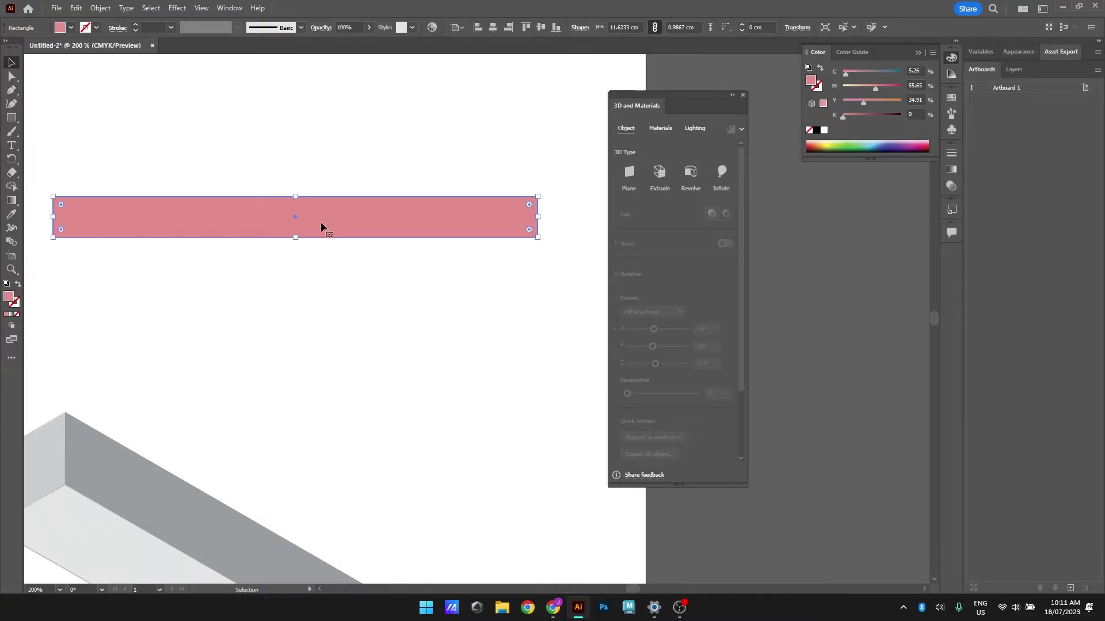
Apply a 3D Plane effect with the Isometric Left rotation preset to the pink rectangle
{"action": "scroll", "coordinate": [316, 271], "scroll_direction": "down", "scroll_amount": 1}
{"action": "left_click_drag", "start_coordinate": [365, 374], "coordinate": [336, 345]}
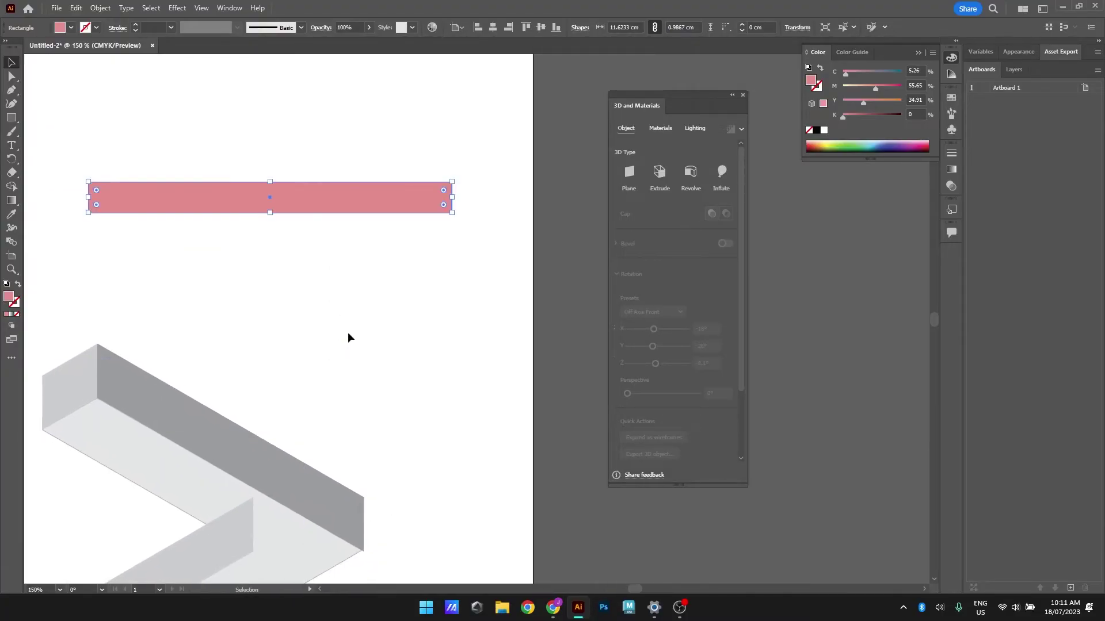
{"action": "left_click", "coordinate": [630, 173]}
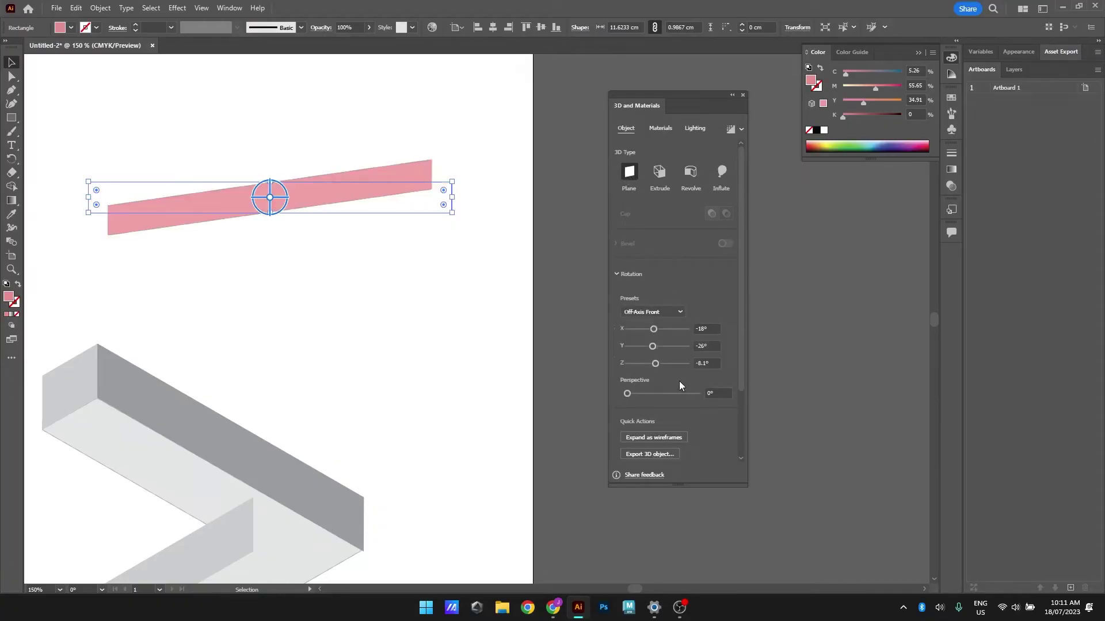
{"action": "left_click", "coordinate": [668, 314]}
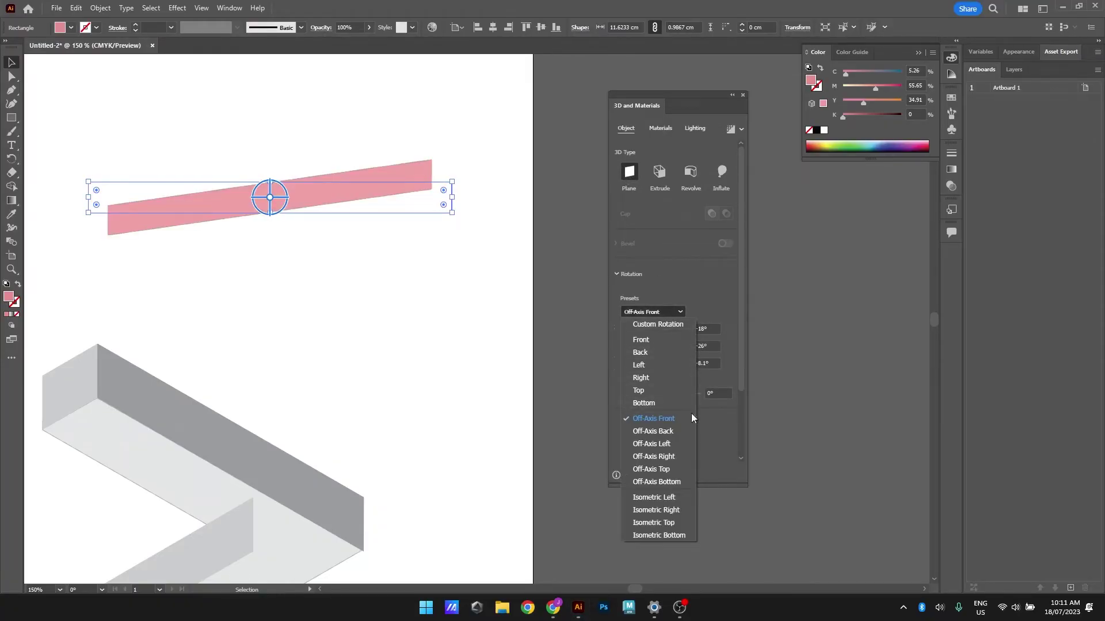
{"action": "left_click", "coordinate": [669, 497]}
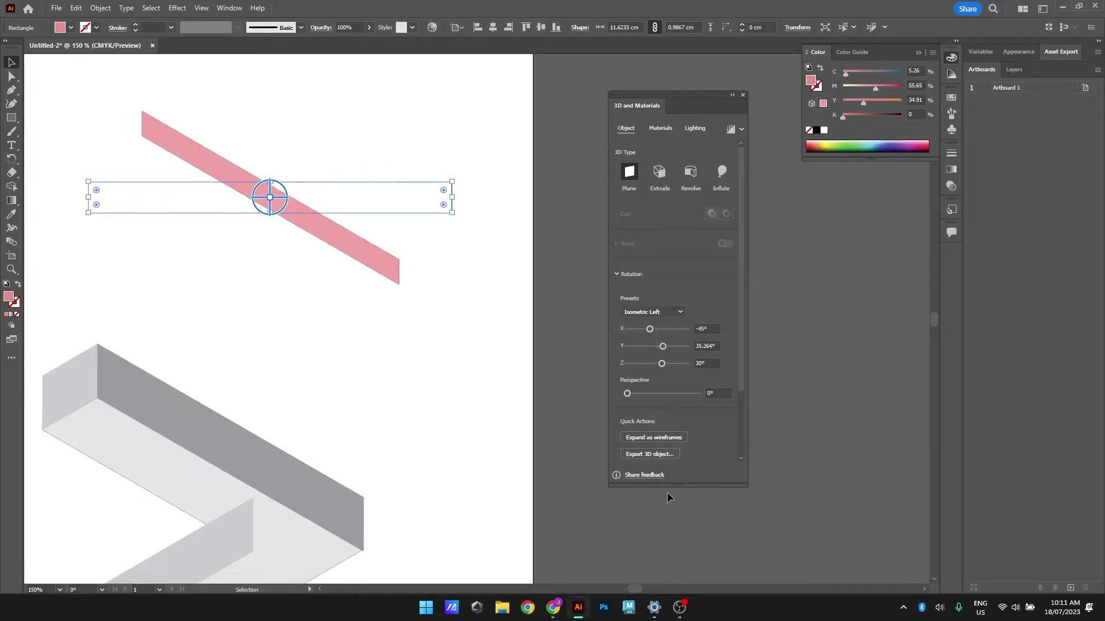
Place the isometric strip along the upper part of the long dark back wall and set its fill to white, FFFFFF
{"action": "left_click_drag", "start_coordinate": [355, 392], "coordinate": [408, 354]}
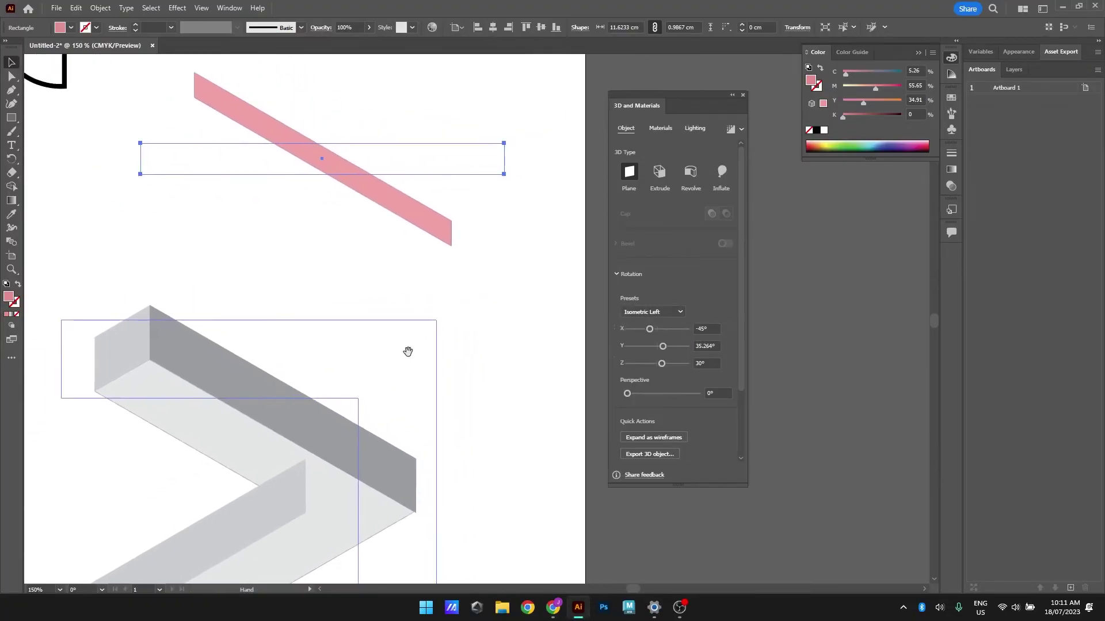
{"action": "left_click_drag", "start_coordinate": [413, 197], "coordinate": [367, 444]}
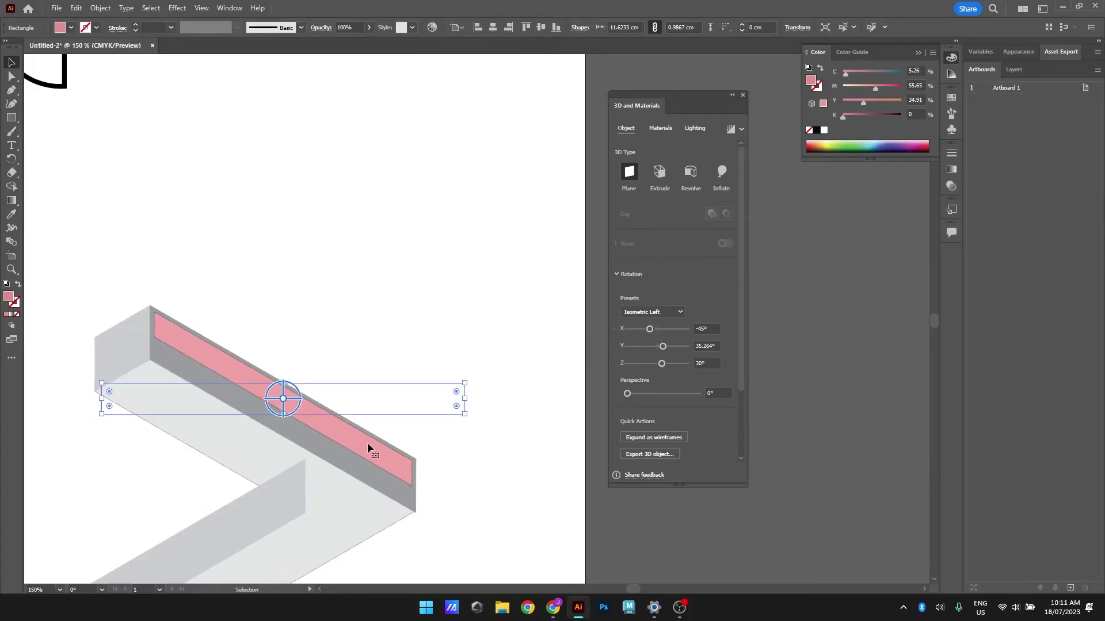
{"action": "left_click_drag", "start_coordinate": [450, 463], "coordinate": [495, 434]}
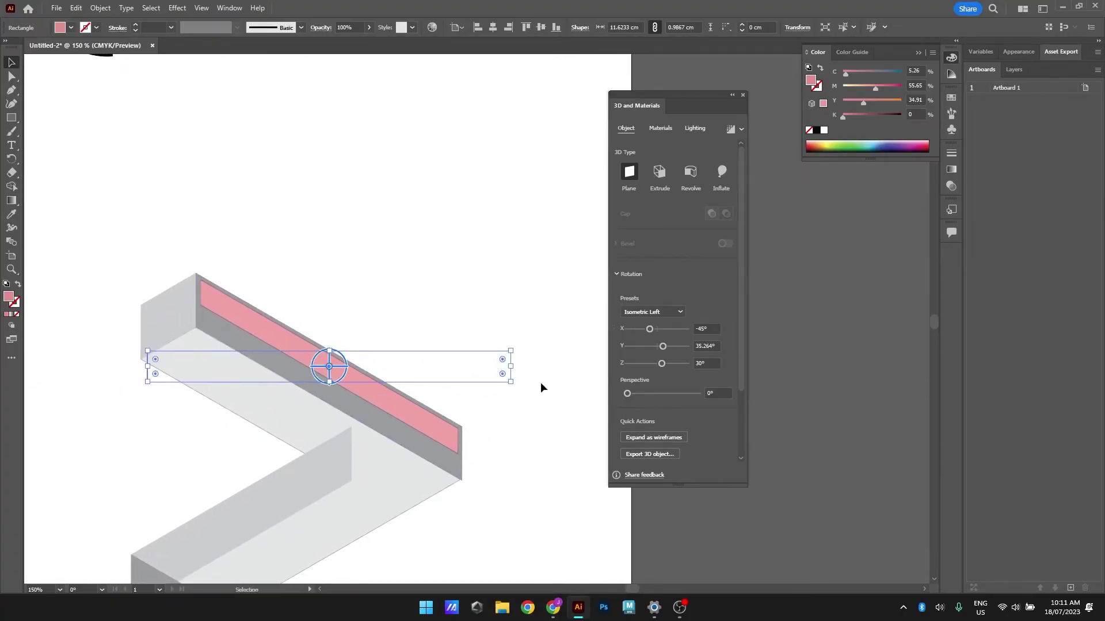
{"action": "double_click", "coordinate": [12, 296]}
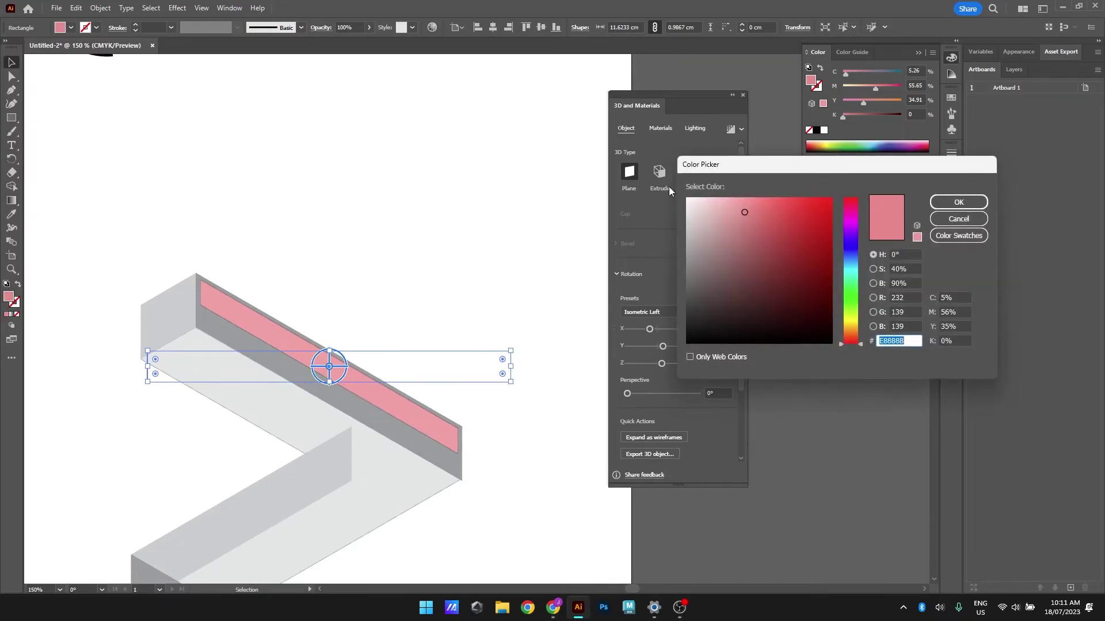
{"action": "left_click", "coordinate": [687, 199]}
{"action": "left_click", "coordinate": [958, 202]}
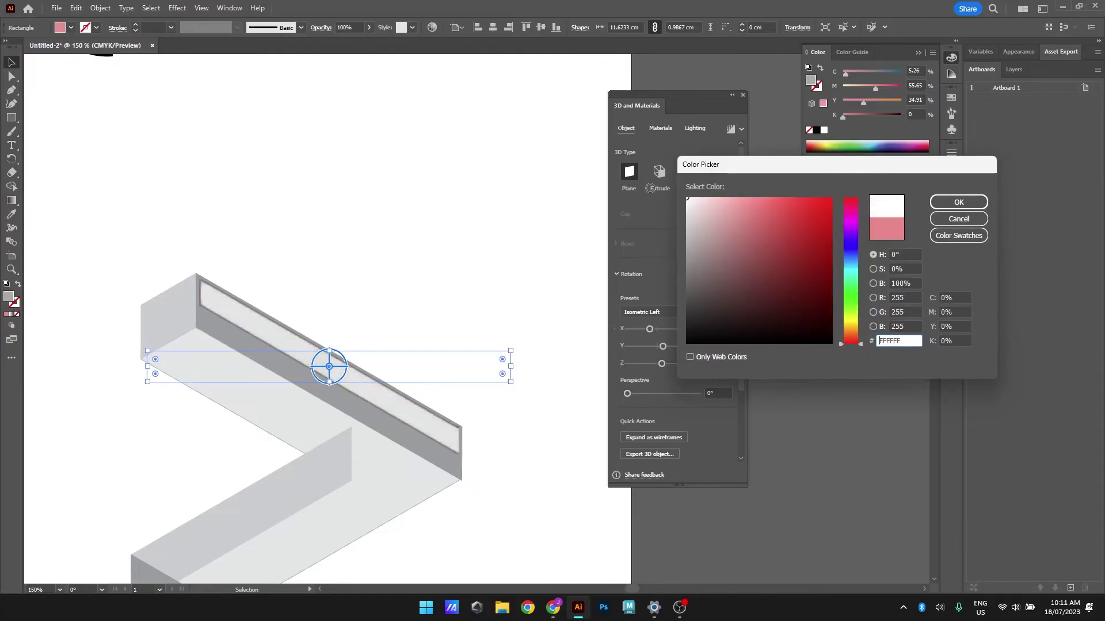
{"action": "left_click", "coordinate": [184, 270]}
Paste a copy of the small upright rectangle near the plan's lower end into the space above the isometric view
{"action": "scroll", "coordinate": [529, 402], "scroll_direction": "down", "scroll_amount": 3}
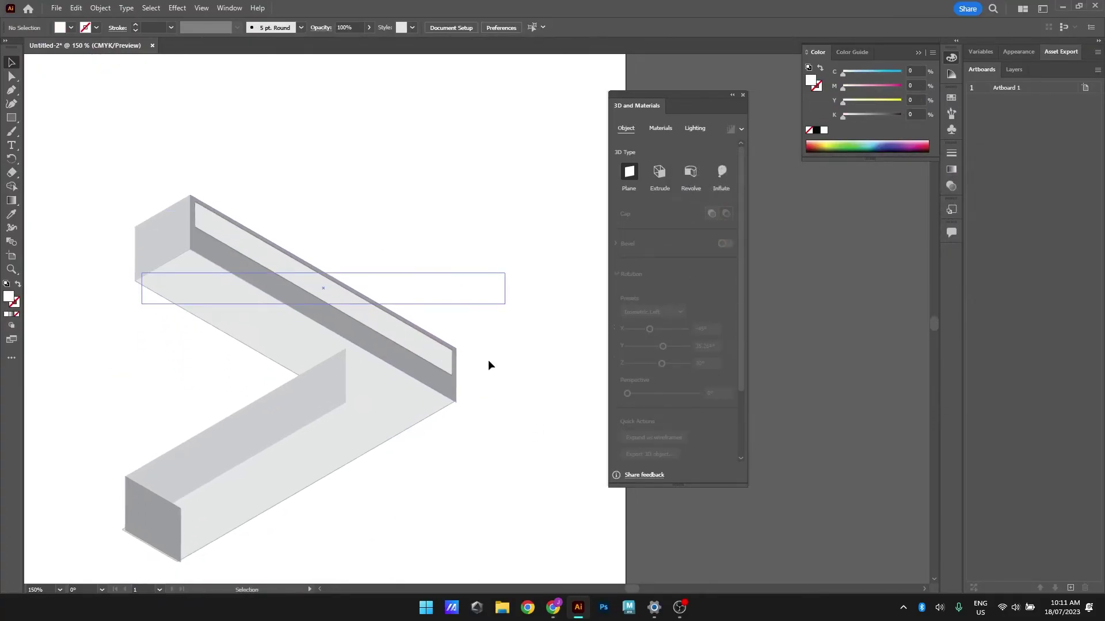
{"action": "scroll", "coordinate": [528, 376], "scroll_direction": "down", "scroll_amount": 2}
{"action": "scroll", "coordinate": [511, 368], "scroll_direction": "down", "scroll_amount": 5}
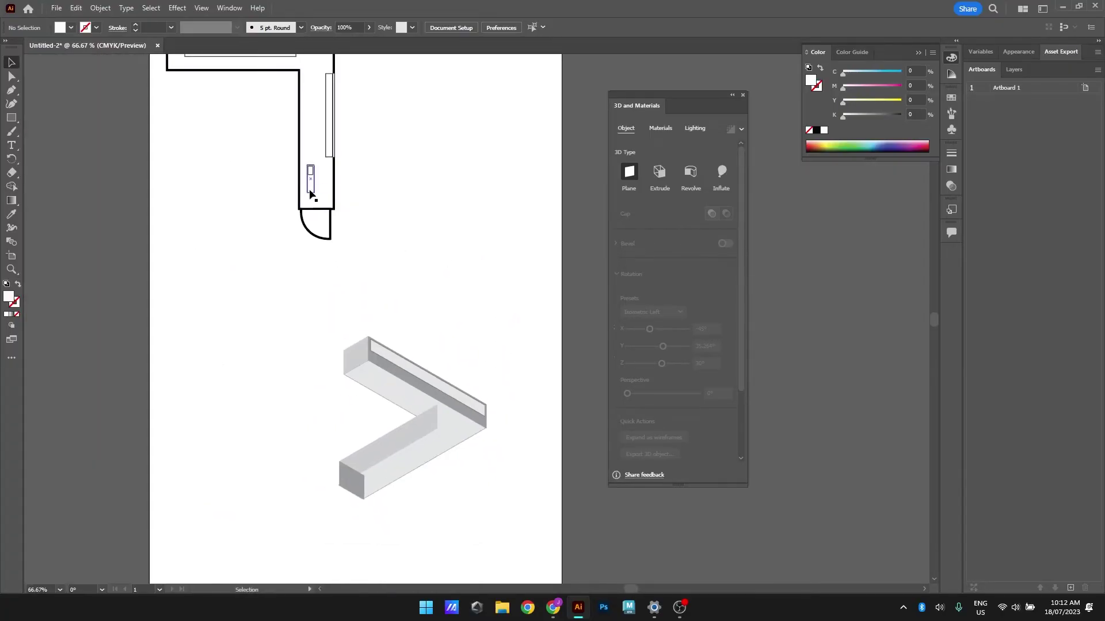
{"action": "left_click", "coordinate": [310, 190]}
{"action": "key", "text": "ctrl+c"}
{"action": "key", "text": "ctrl+v"}
{"action": "scroll", "coordinate": [470, 362], "scroll_direction": "up", "scroll_amount": 5}
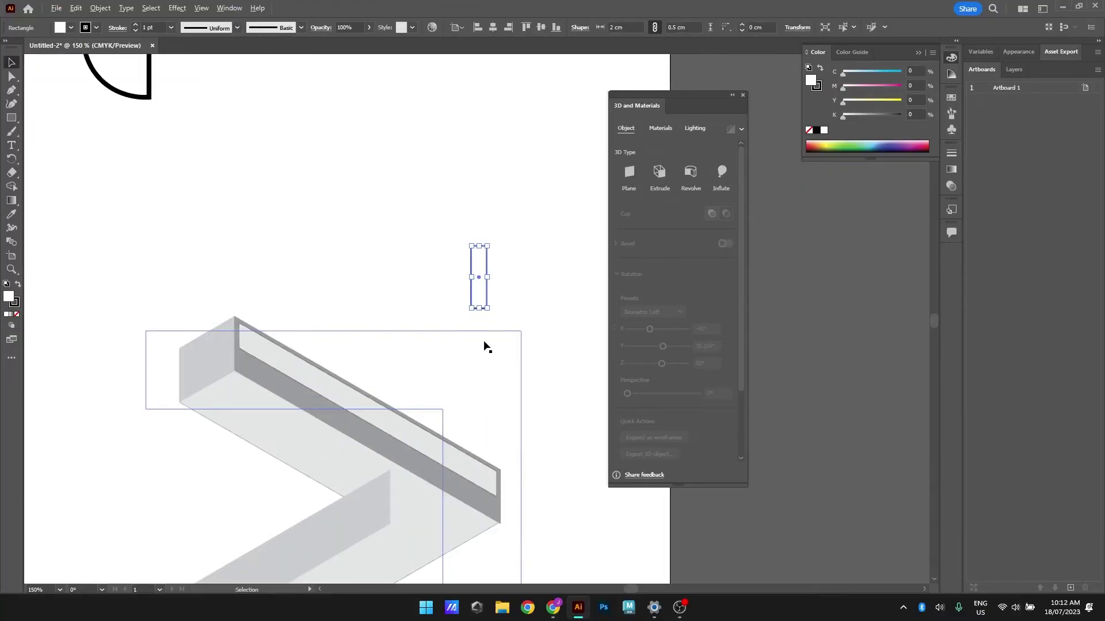
{"action": "scroll", "coordinate": [581, 197], "scroll_direction": "down", "scroll_amount": 2}
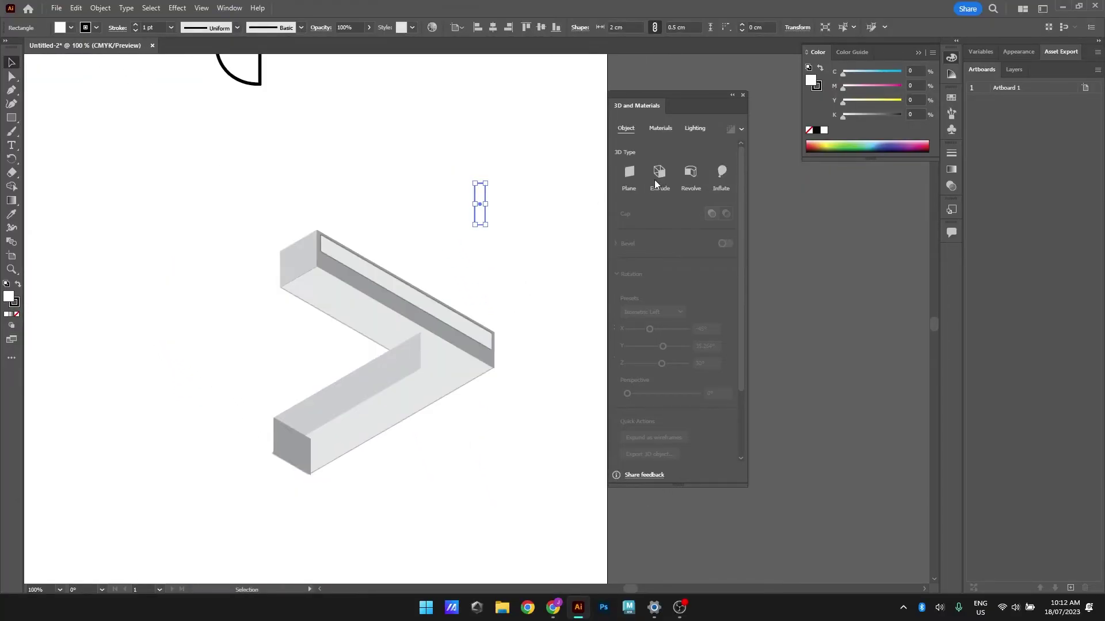
Extrude the copied small rectangle to a depth of 1 cm with the Isometric Top rotation preset
{"action": "left_click", "coordinate": [657, 176]}
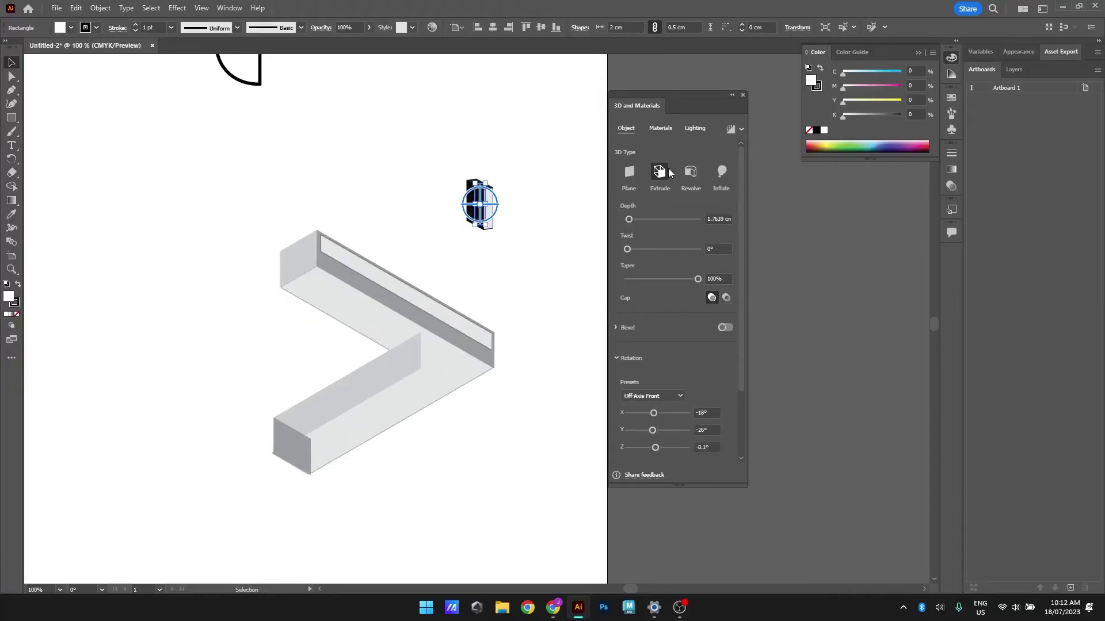
{"action": "left_click", "coordinate": [659, 396]}
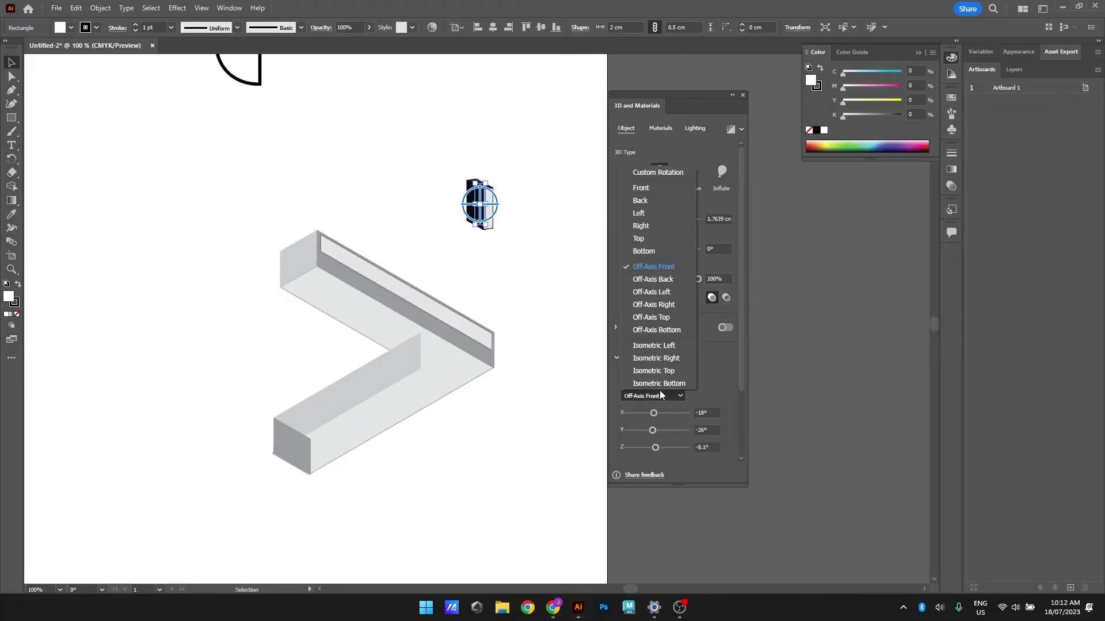
{"action": "left_click", "coordinate": [669, 358]}
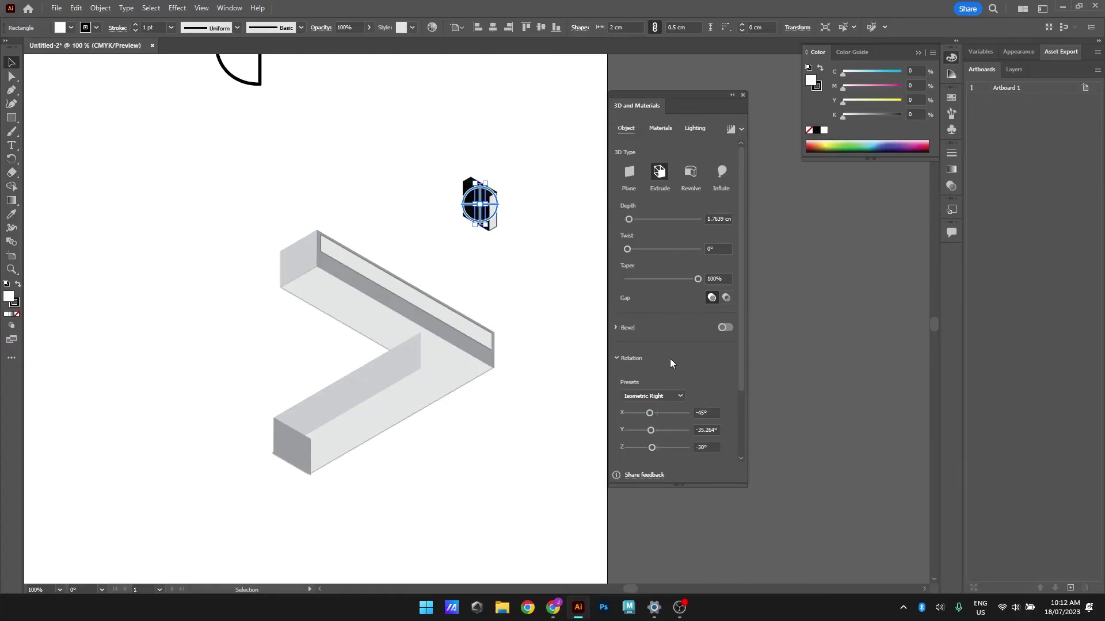
{"action": "left_click", "coordinate": [648, 397]}
{"action": "left_click", "coordinate": [653, 371]}
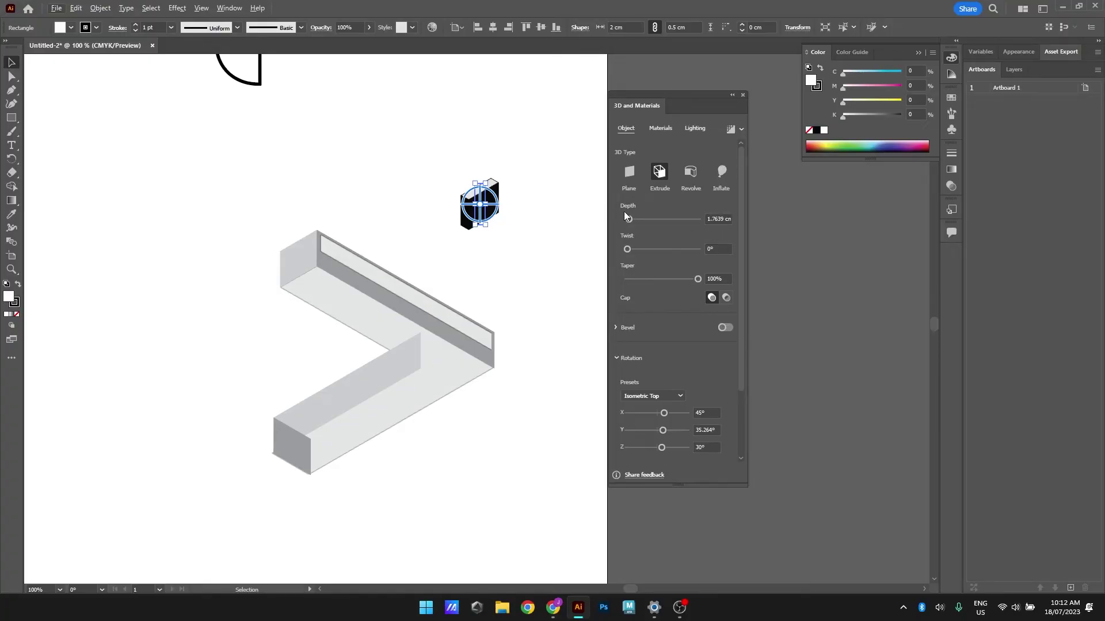
{"action": "double_click", "coordinate": [715, 219]}
{"action": "type", "text": "1"}
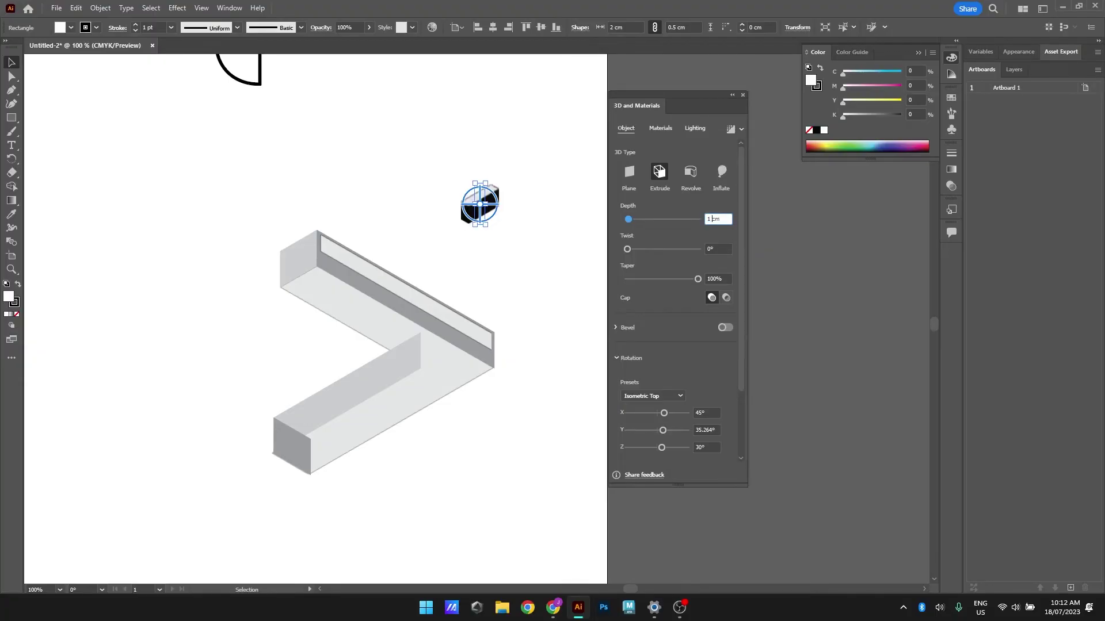
{"action": "key", "text": "Return"}
{"action": "left_click", "coordinate": [521, 223]}
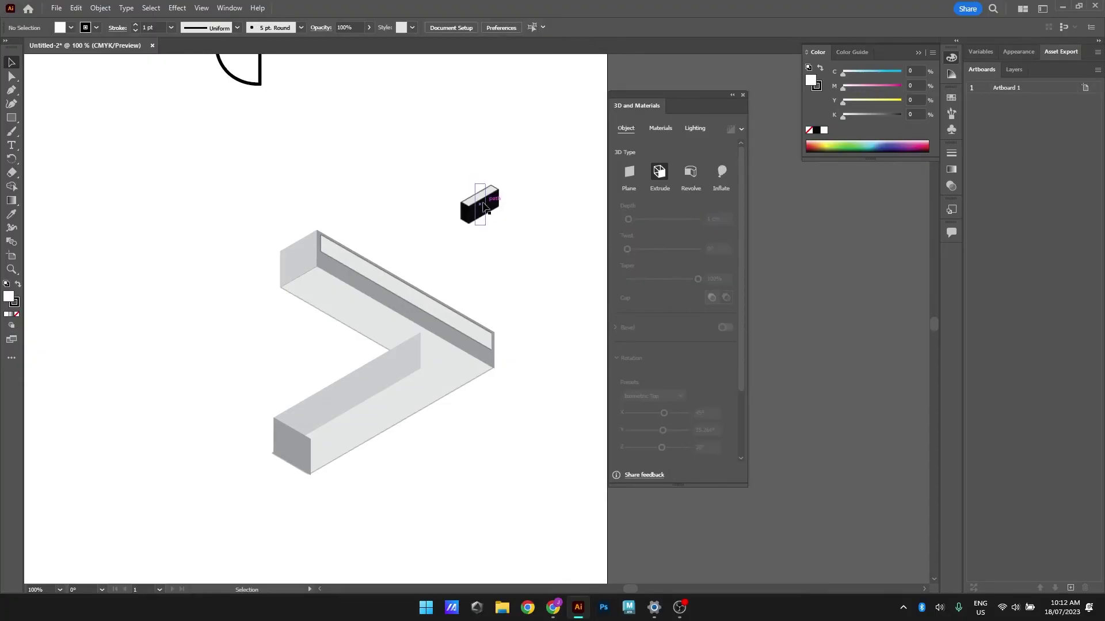
Move the extruded block onto the floor of the isometric view's lower arm, beside the front end wall
{"action": "left_click_drag", "start_coordinate": [483, 205], "coordinate": [392, 391]}
{"action": "key", "text": "ctrl+equal"}
{"action": "key", "text": "ctrl+equal"}
{"action": "left_click", "coordinate": [516, 429]}
{"action": "scroll", "coordinate": [368, 392], "scroll_direction": "down", "scroll_amount": 1}
{"action": "left_click_drag", "start_coordinate": [354, 264], "coordinate": [315, 360]}
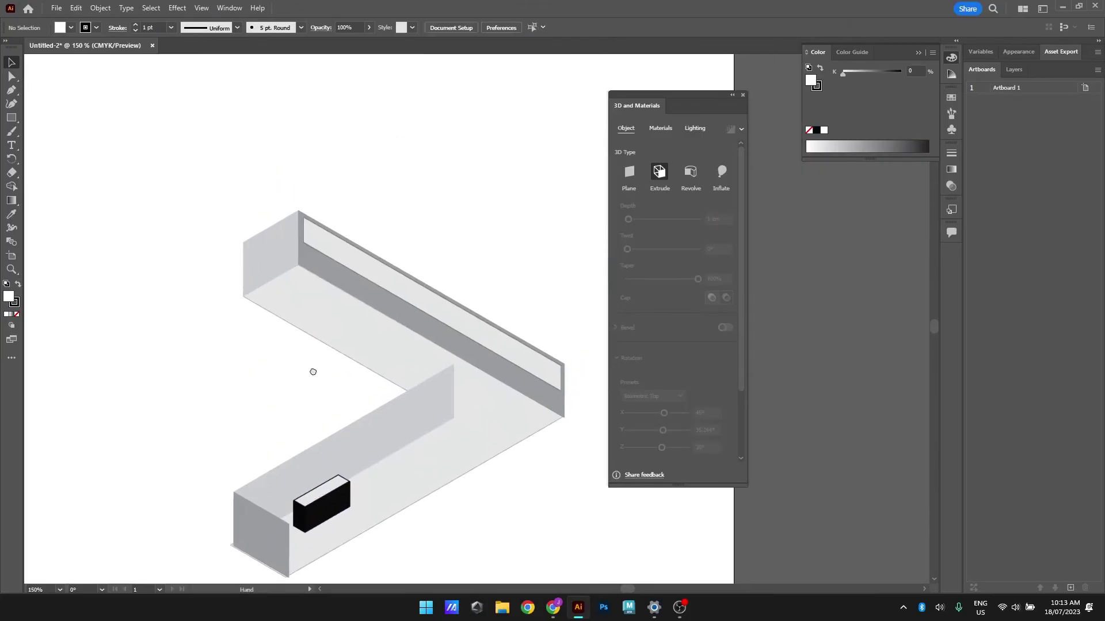
Paste a copy of the smallest rectangle near the plan's lower end into the space above the isometric view
{"action": "scroll", "coordinate": [315, 360], "scroll_direction": "down", "scroll_amount": 2}
{"action": "mouse_move", "coordinate": [390, 239]}
{"action": "left_mouse_down"}
{"action": "mouse_move", "coordinate": [448, 377]}
{"action": "mouse_move", "coordinate": [437, 221]}
{"action": "left_mouse_up"}
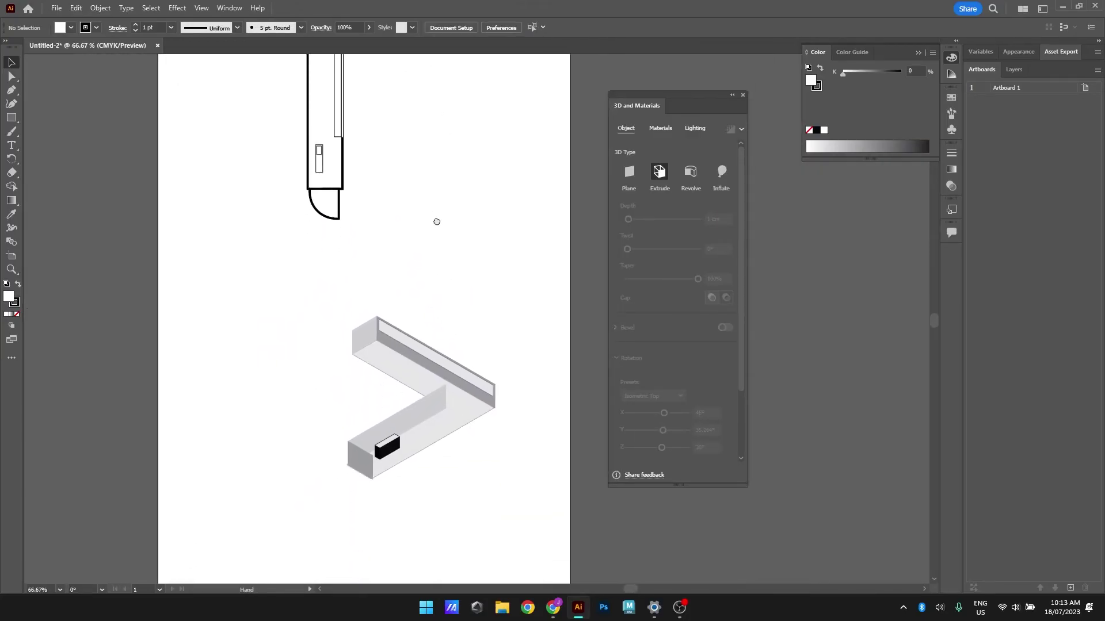
{"action": "left_click", "coordinate": [319, 152]}
{"action": "key", "text": "ctrl+x"}
{"action": "key", "text": "ctrl+v"}
{"action": "scroll", "coordinate": [488, 361], "scroll_direction": "up", "scroll_amount": 2}
{"action": "left_click_drag", "start_coordinate": [461, 416], "coordinate": [476, 299]}
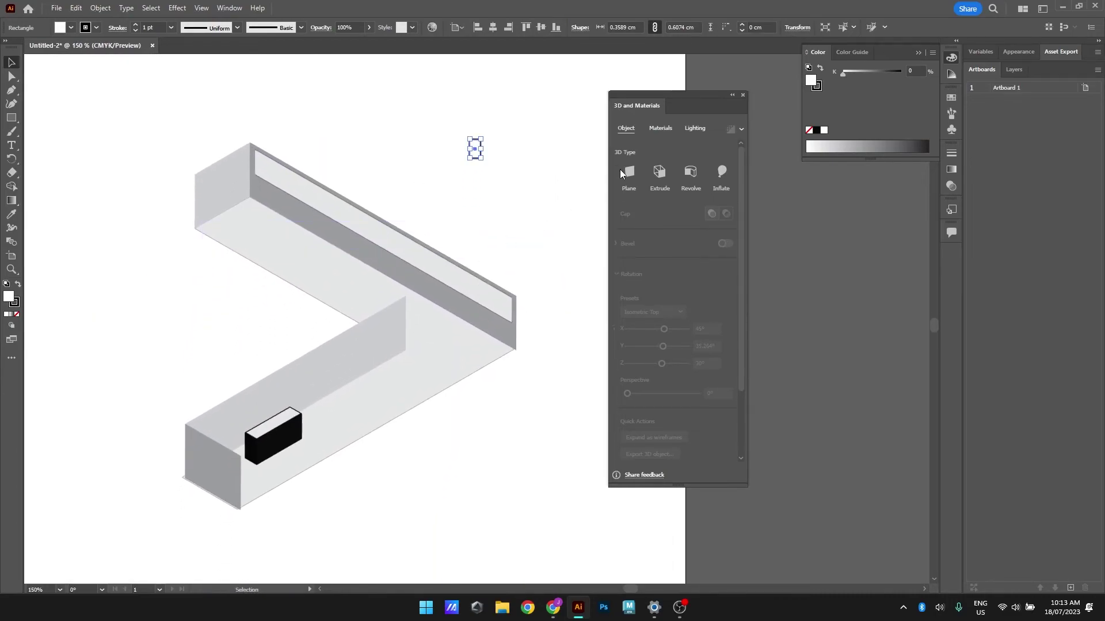
Extrude the copied smallest rectangle to a depth of 0.2 cm with the Isometric Top rotation preset
{"action": "left_click", "coordinate": [664, 179]}
{"action": "left_click", "coordinate": [655, 397]}
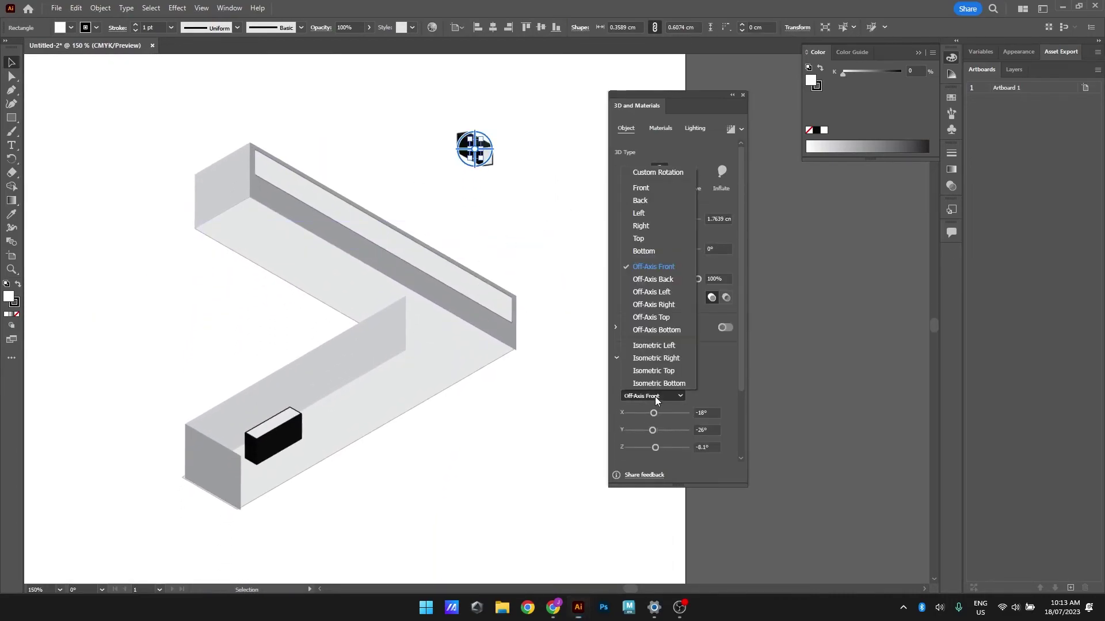
{"action": "left_click", "coordinate": [658, 371]}
{"action": "left_click", "coordinate": [711, 217]}
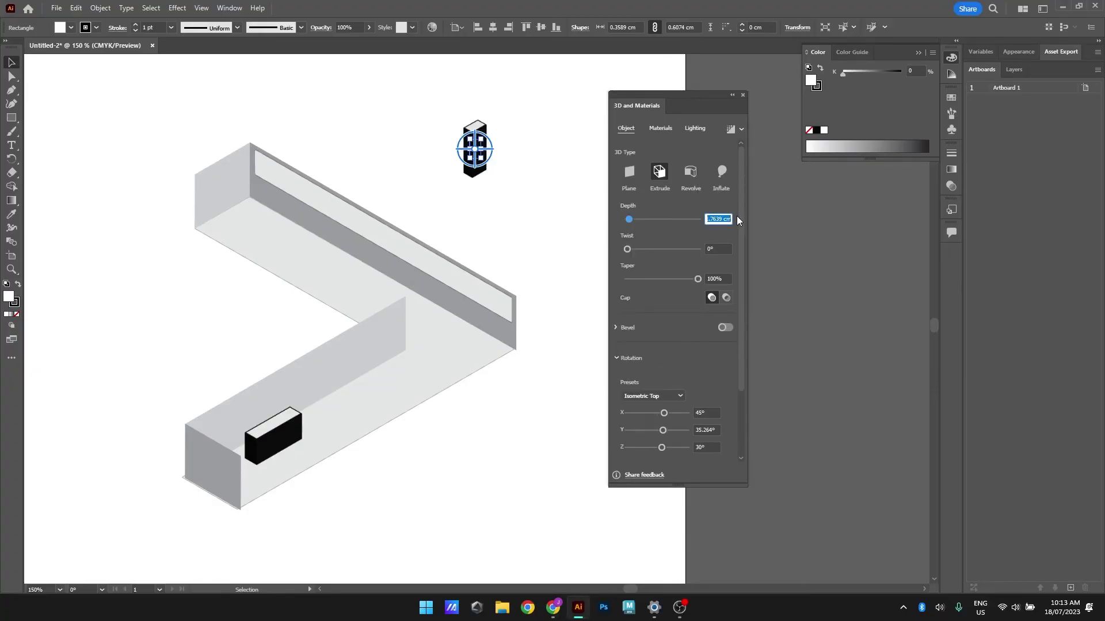
{"action": "type", "text": "0.2"}
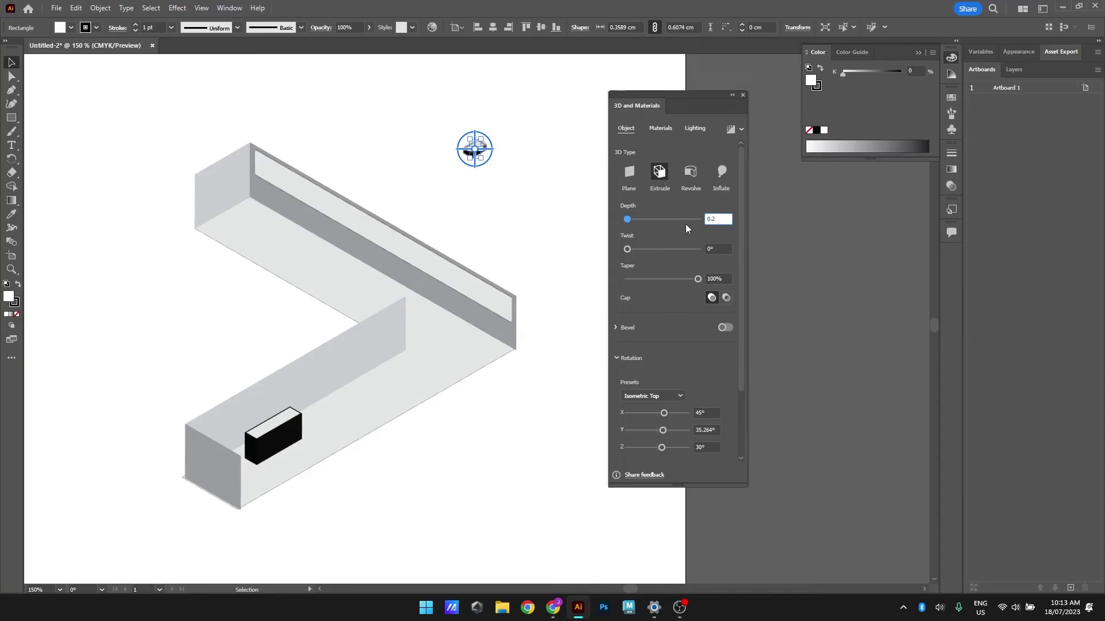
{"action": "key", "text": "Return"}
Place the thin extruded piece on top of the black block, at its far end
{"action": "left_click", "coordinate": [487, 151]}
{"action": "left_click_drag", "start_coordinate": [475, 152], "coordinate": [289, 418]}
{"action": "scroll", "coordinate": [286, 420], "scroll_direction": "up", "scroll_amount": 2}
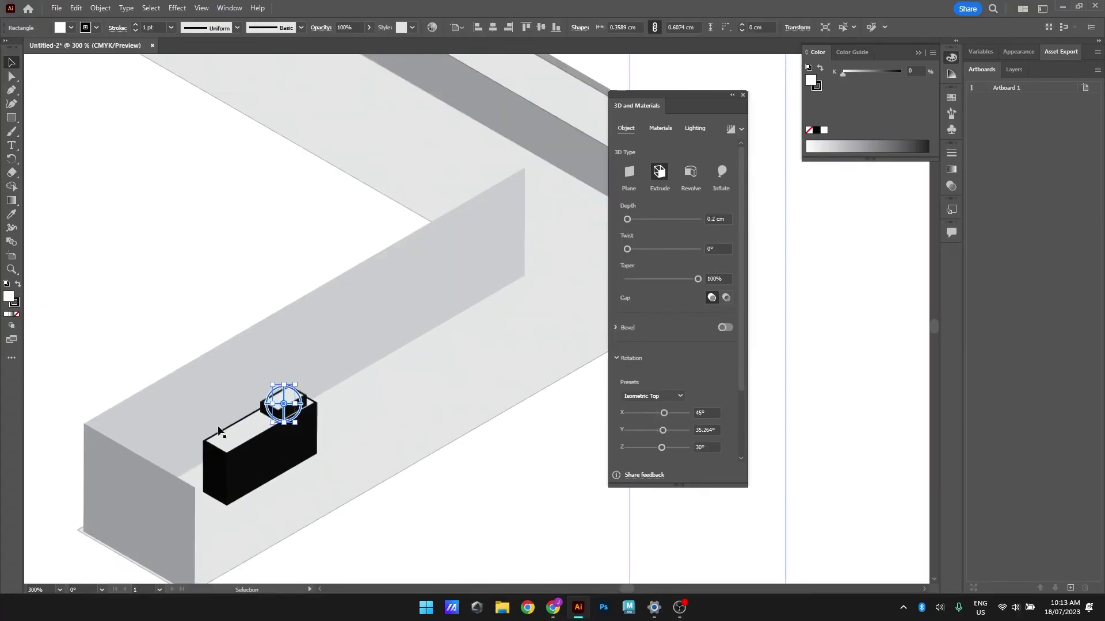
{"action": "left_click_drag", "start_coordinate": [418, 388], "coordinate": [478, 309]}
{"action": "left_click", "coordinate": [362, 398]}
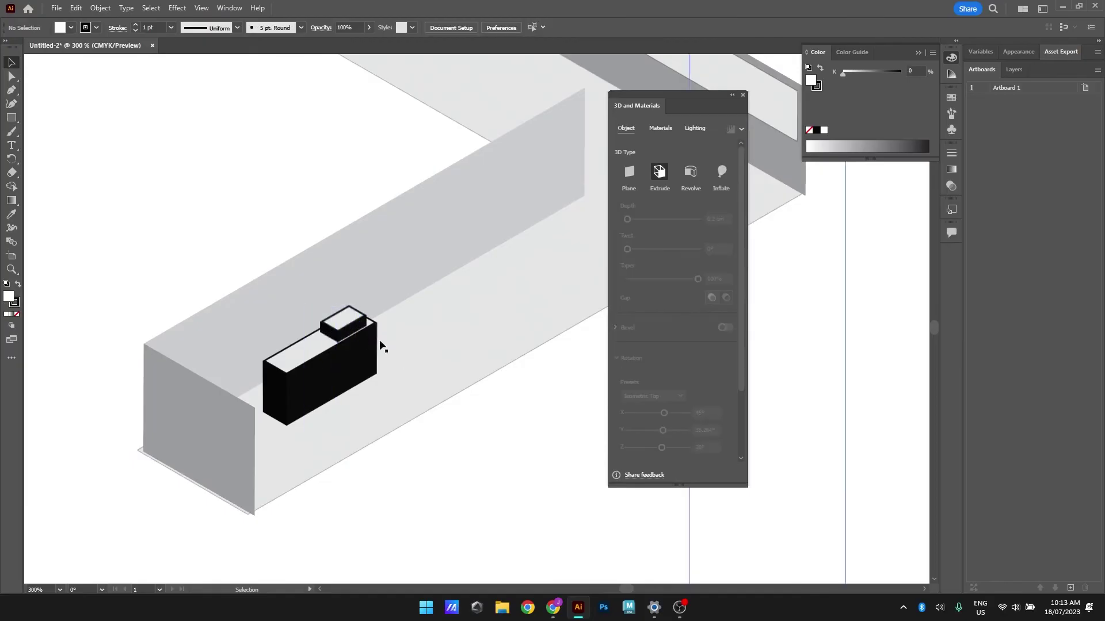
Remove the stroke from both the block and the thin piece on top of it
{"action": "left_click", "coordinate": [363, 320]}
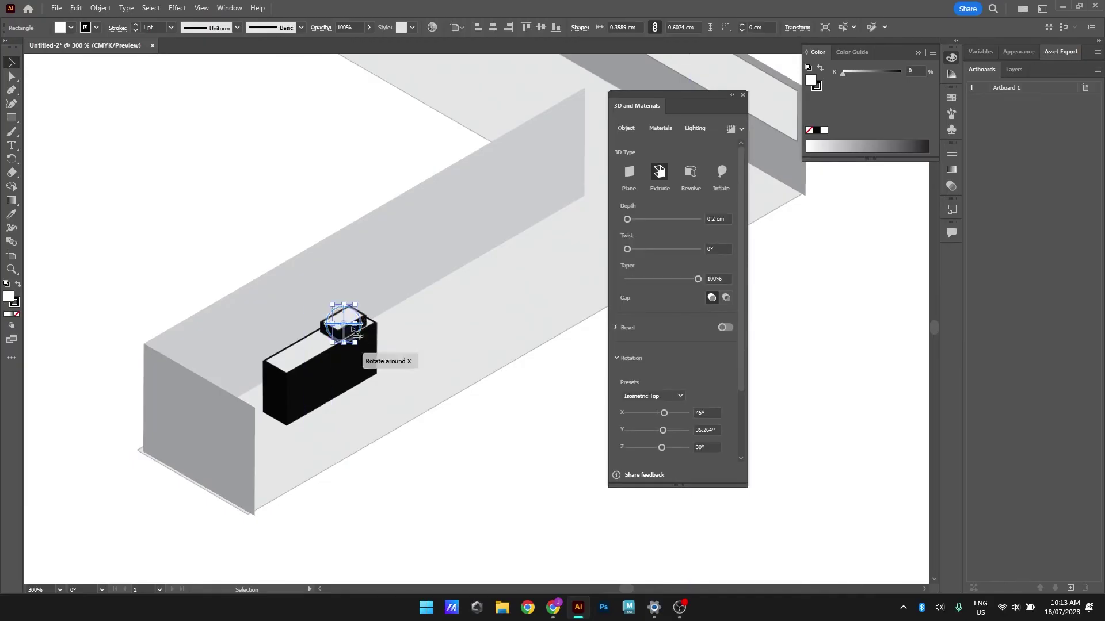
{"action": "left_click", "coordinate": [305, 386], "text": "shift"}
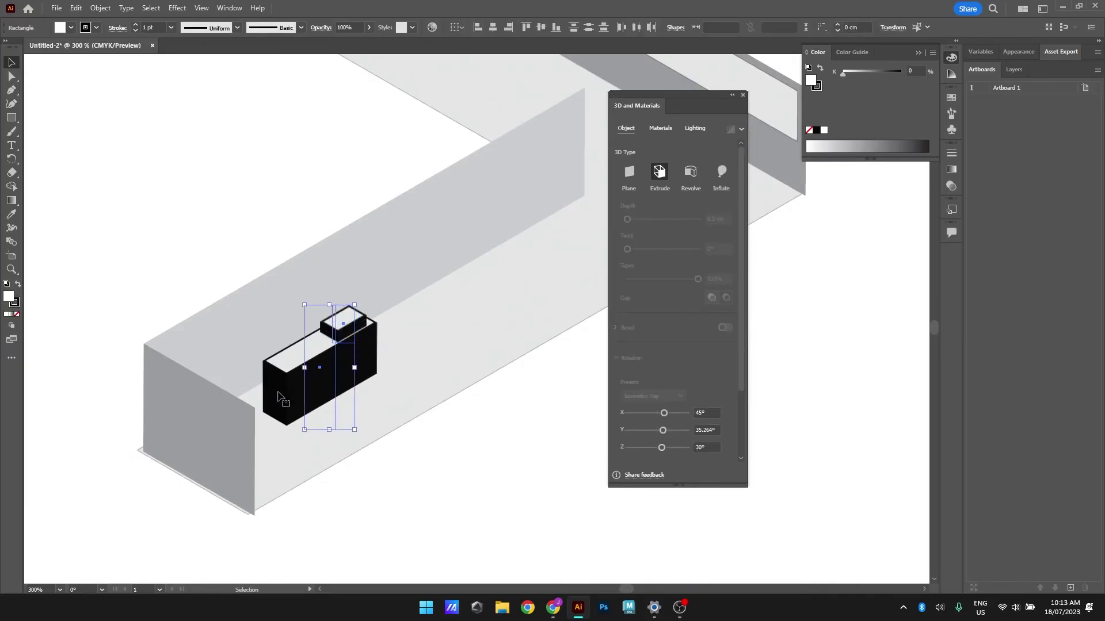
{"action": "left_click", "coordinate": [16, 305]}
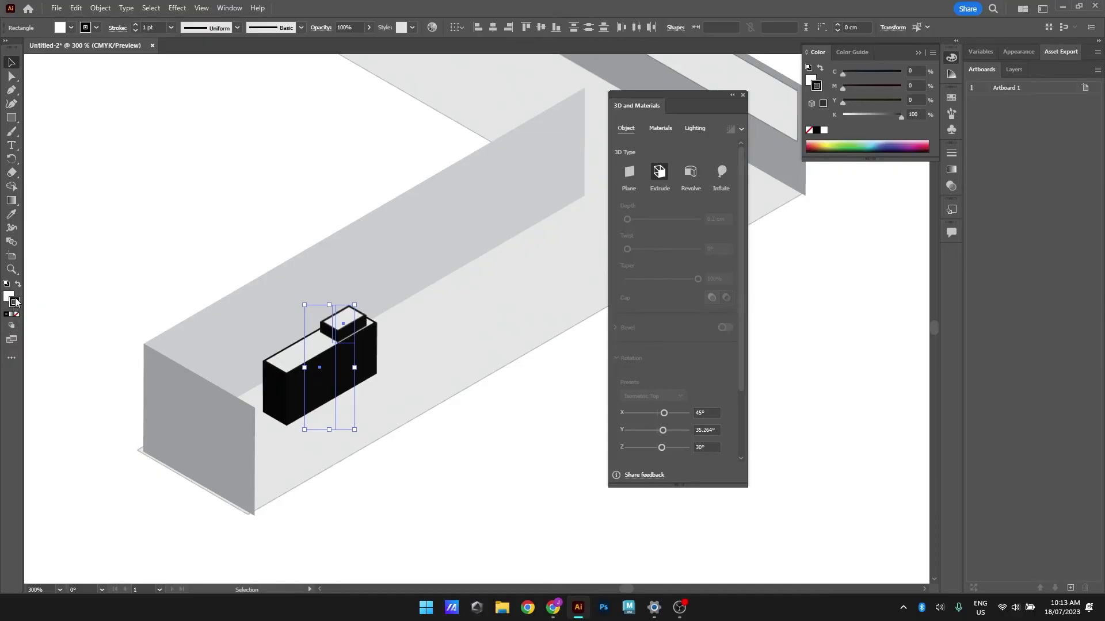
{"action": "left_click", "coordinate": [16, 314]}
{"action": "left_click", "coordinate": [171, 250]}
Paste a copy of the long horizontal rectangle in the plan's upper arm into the space above the isometric view
{"action": "scroll", "coordinate": [451, 306], "scroll_direction": "down", "scroll_amount": 3}
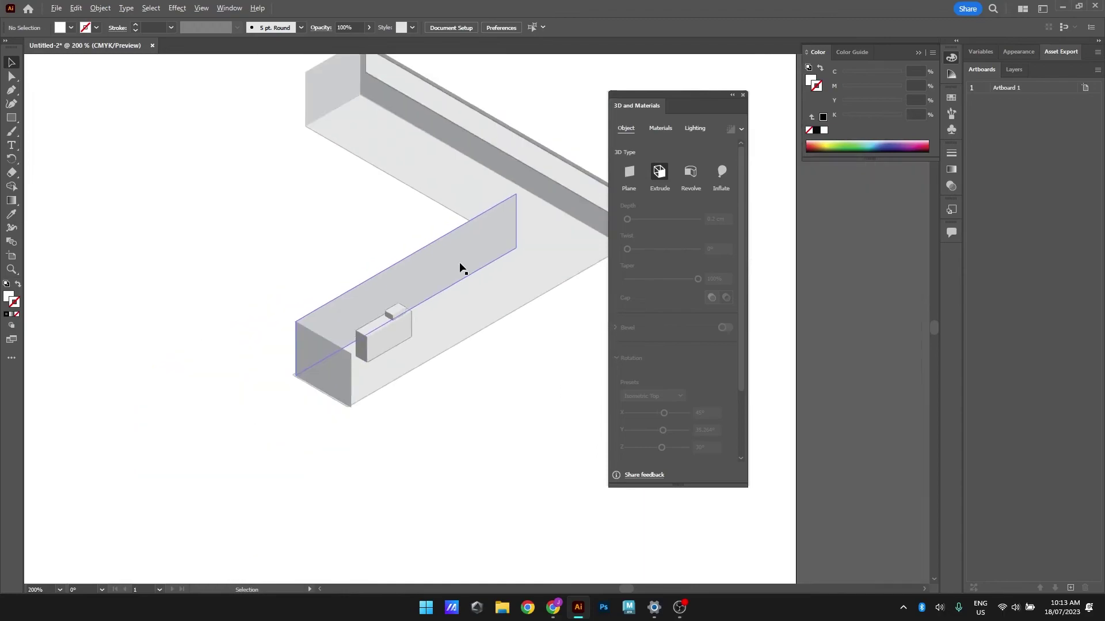
{"action": "left_click", "coordinate": [461, 269]}
{"action": "scroll", "coordinate": [460, 268], "scroll_direction": "down", "scroll_amount": 3}
{"action": "left_click", "coordinate": [549, 167]}
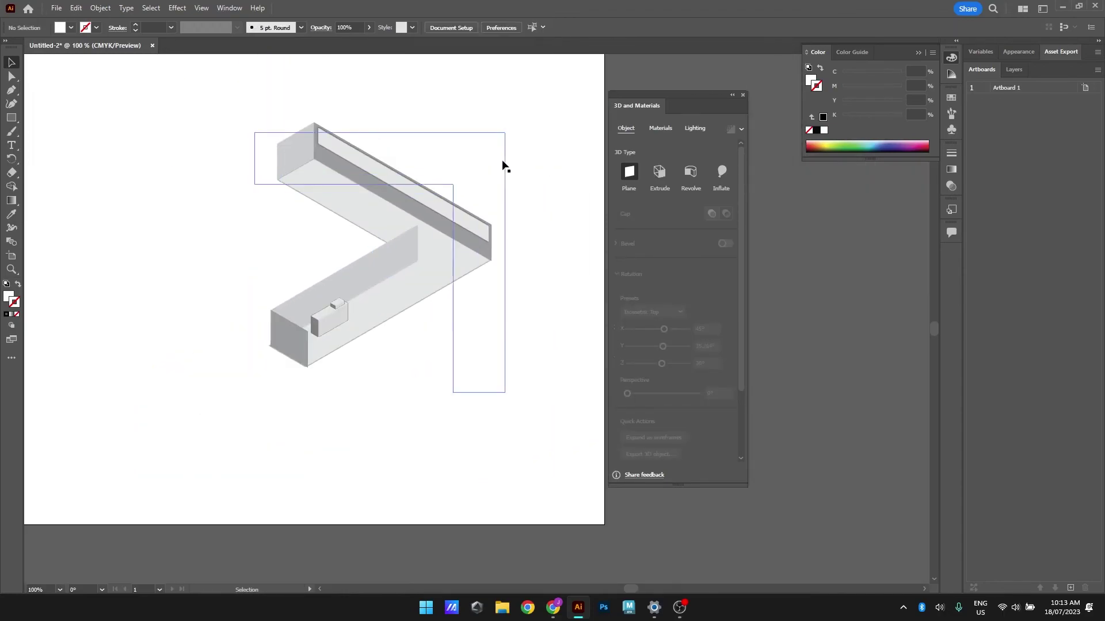
{"action": "scroll", "coordinate": [502, 166], "scroll_direction": "down", "scroll_amount": 2}
{"action": "scroll", "coordinate": [449, 271], "scroll_direction": "up", "scroll_amount": 6}
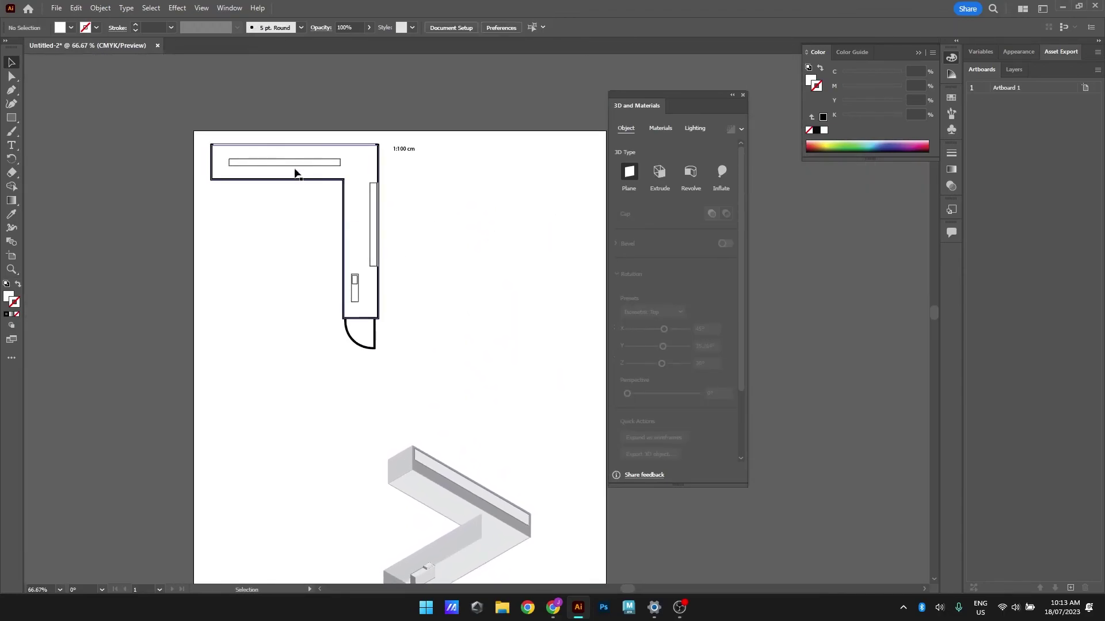
{"action": "left_click", "coordinate": [290, 166]}
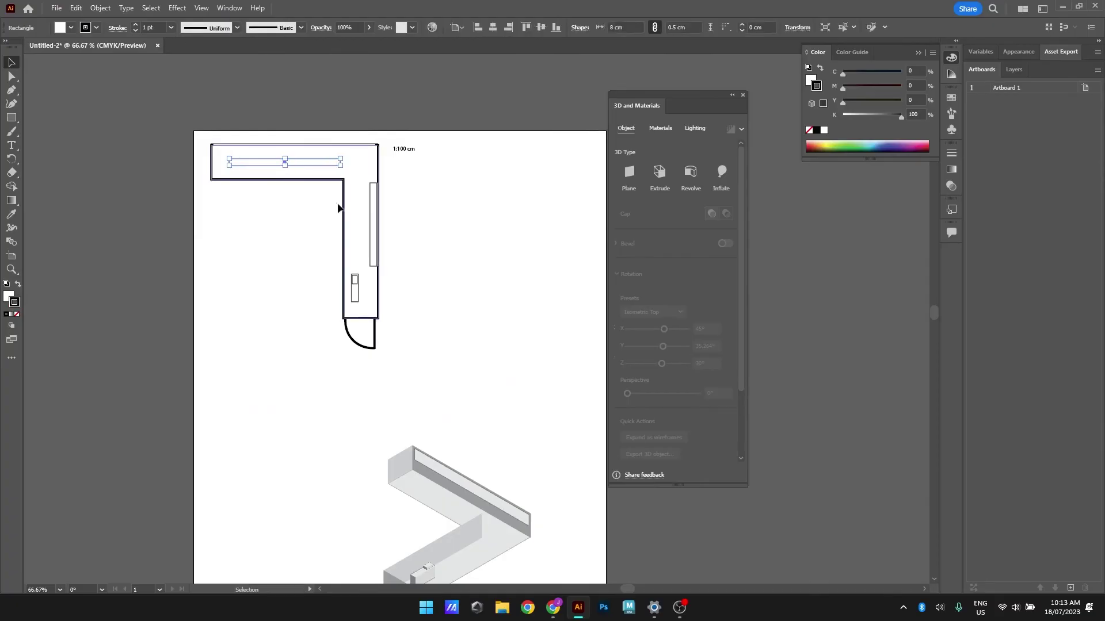
{"action": "scroll", "coordinate": [486, 291], "scroll_direction": "down", "scroll_amount": 6}
{"action": "scroll", "coordinate": [472, 230], "scroll_direction": "up", "scroll_amount": 2}
{"action": "left_click", "coordinate": [472, 202]}
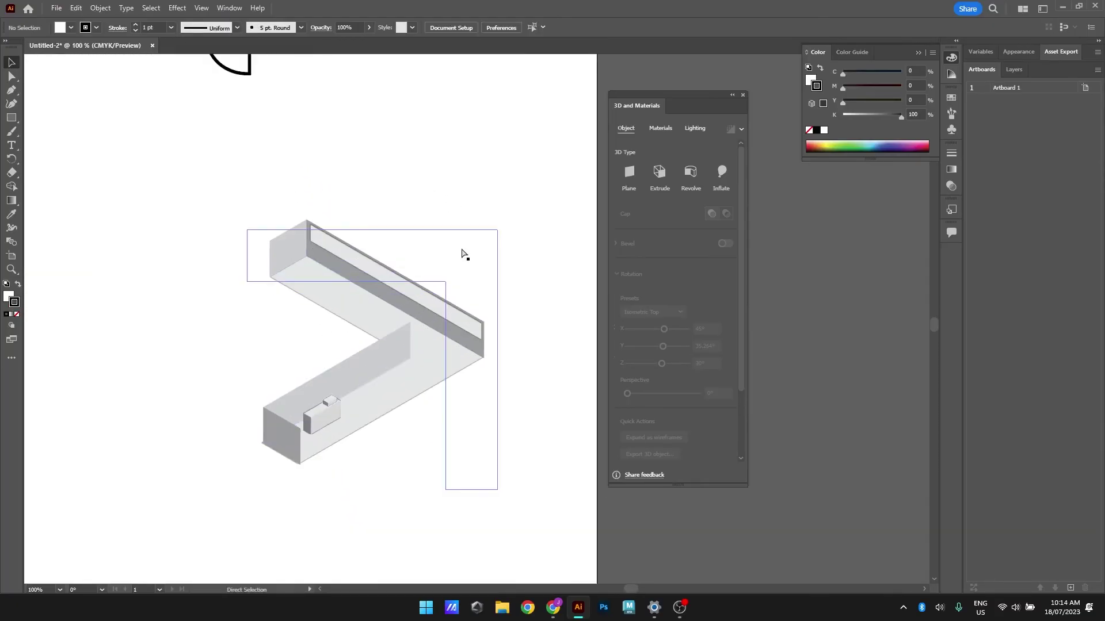
{"action": "key", "text": "ctrl+v"}
{"action": "left_click_drag", "start_coordinate": [524, 327], "coordinate": [492, 216]}
Extrude the copied long rectangle to a depth of 1 cm with the Isometric Top rotation preset
{"action": "left_click", "coordinate": [662, 171]}
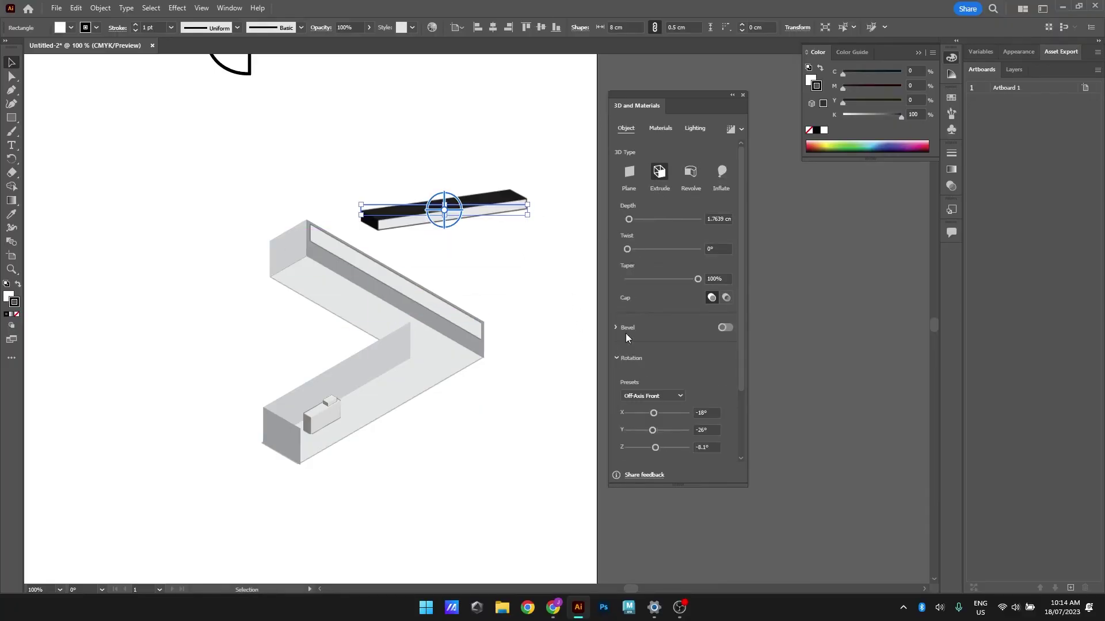
{"action": "left_click", "coordinate": [636, 396]}
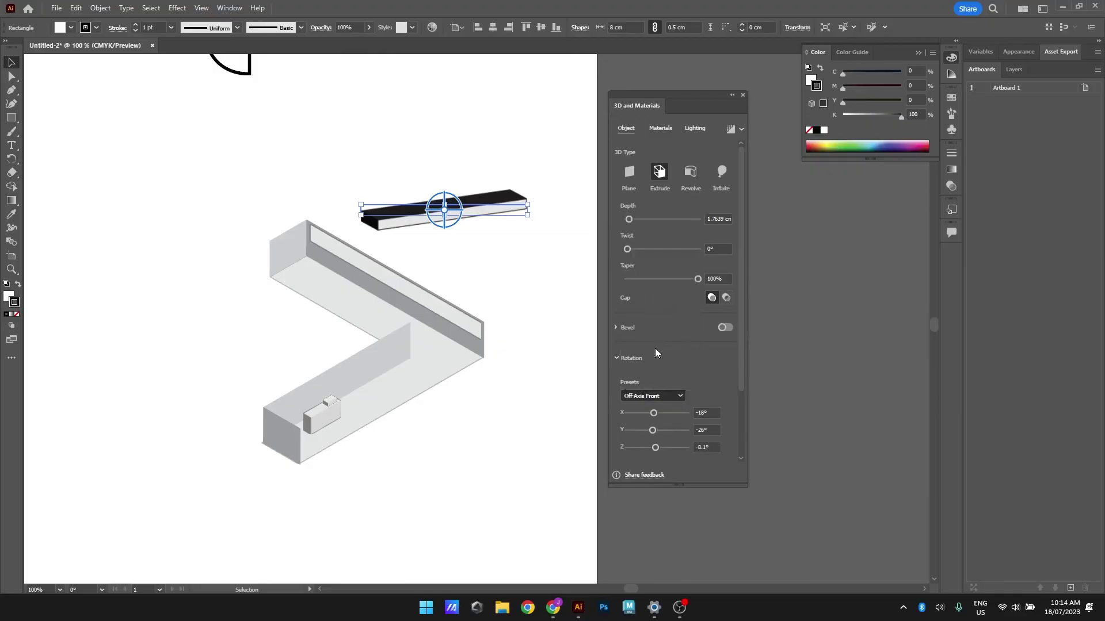
{"action": "left_click", "coordinate": [652, 396]}
{"action": "left_click", "coordinate": [657, 366]}
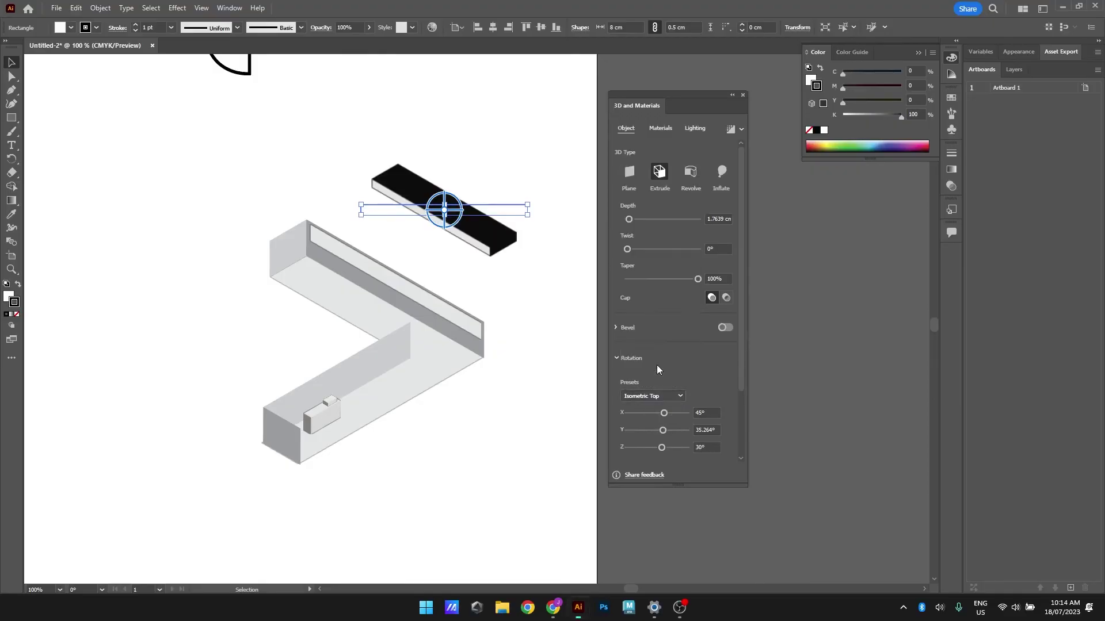
{"action": "double_click", "coordinate": [719, 219]}
{"action": "type", "text": "1"}
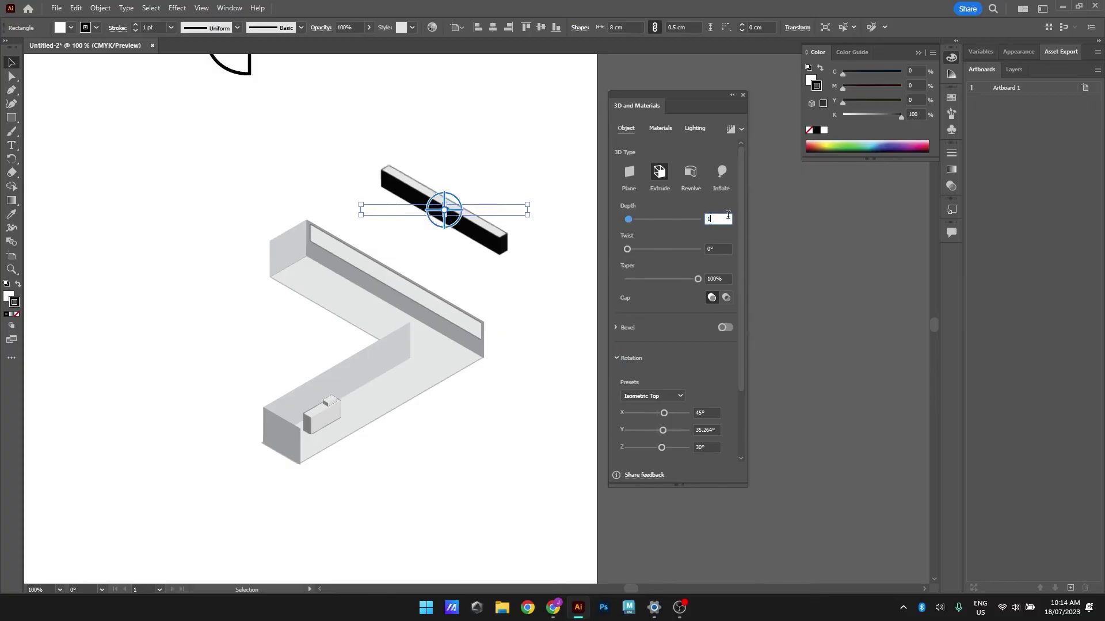
{"action": "key", "text": "Return"}
Remove the long bar's stroke and place it on the floor of the upper arm, parallel to the dark back wall
{"action": "left_click", "coordinate": [17, 315]}
{"action": "left_click", "coordinate": [164, 281]}
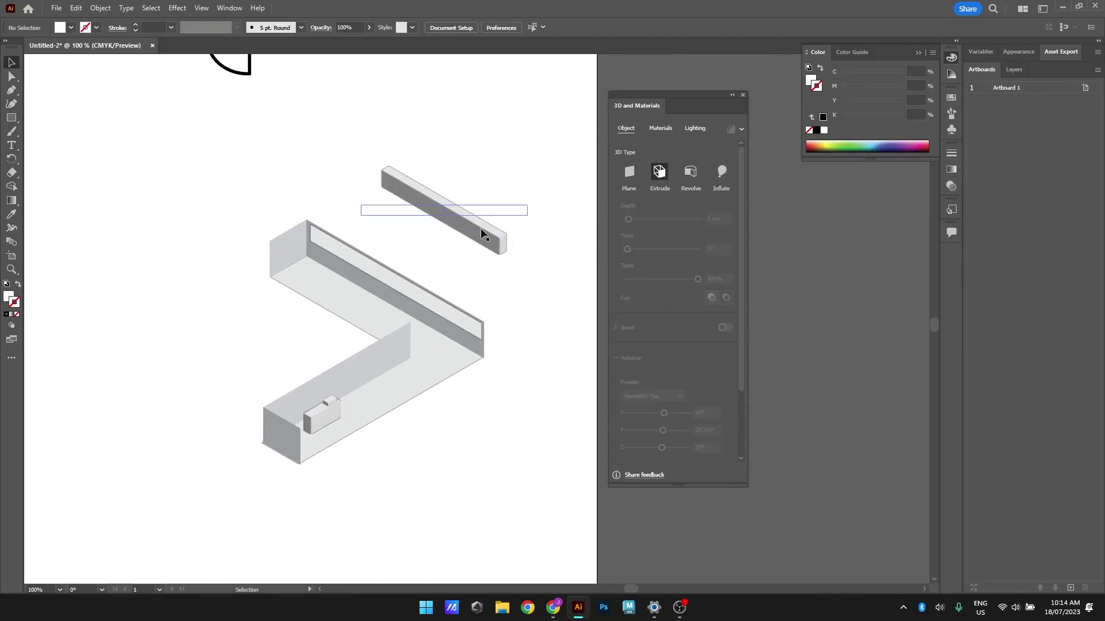
{"action": "left_click_drag", "start_coordinate": [482, 230], "coordinate": [420, 327]}
{"action": "scroll", "coordinate": [389, 361], "scroll_direction": "up", "scroll_amount": 1}
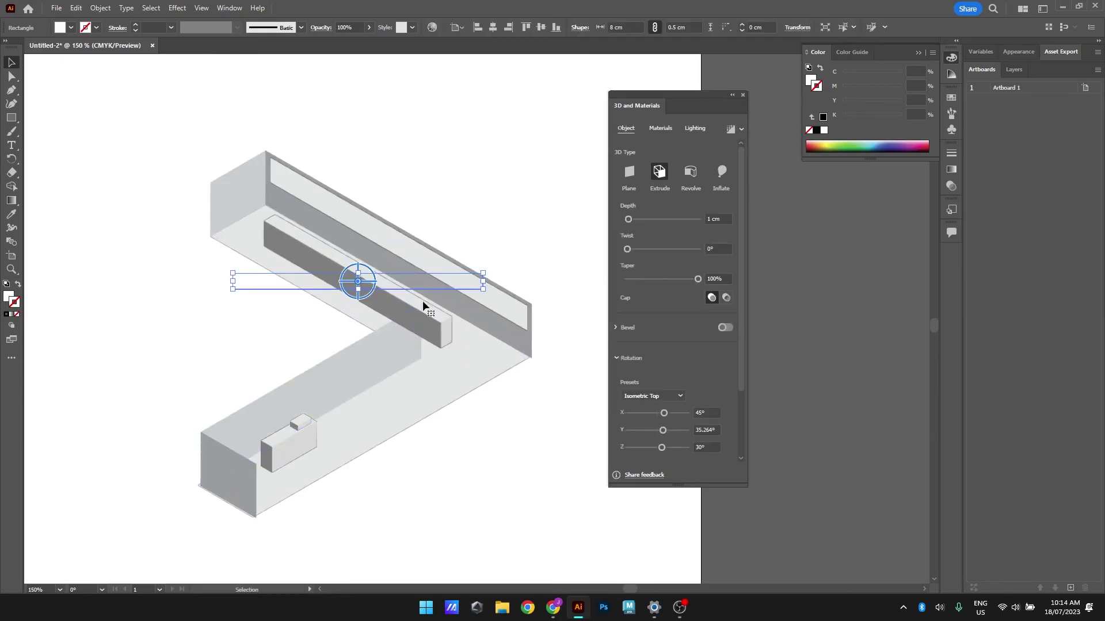
{"action": "left_click", "coordinate": [353, 333]}
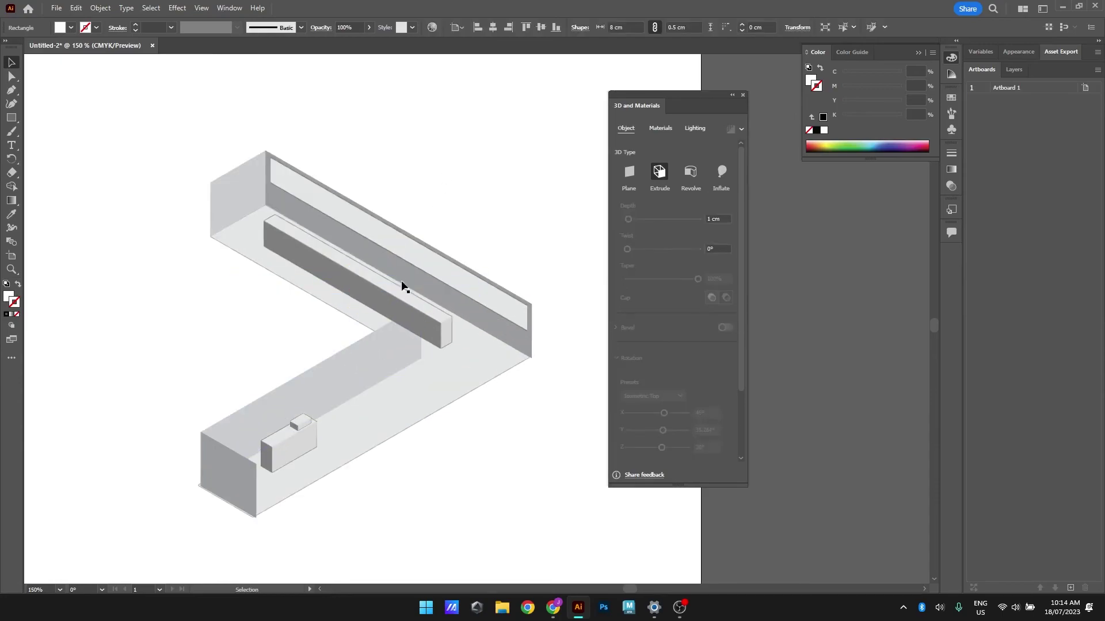
Bring the wall group in front of the furniture pieces and shift the long bar slightly toward the upper end wall
{"action": "left_click", "coordinate": [381, 352]}
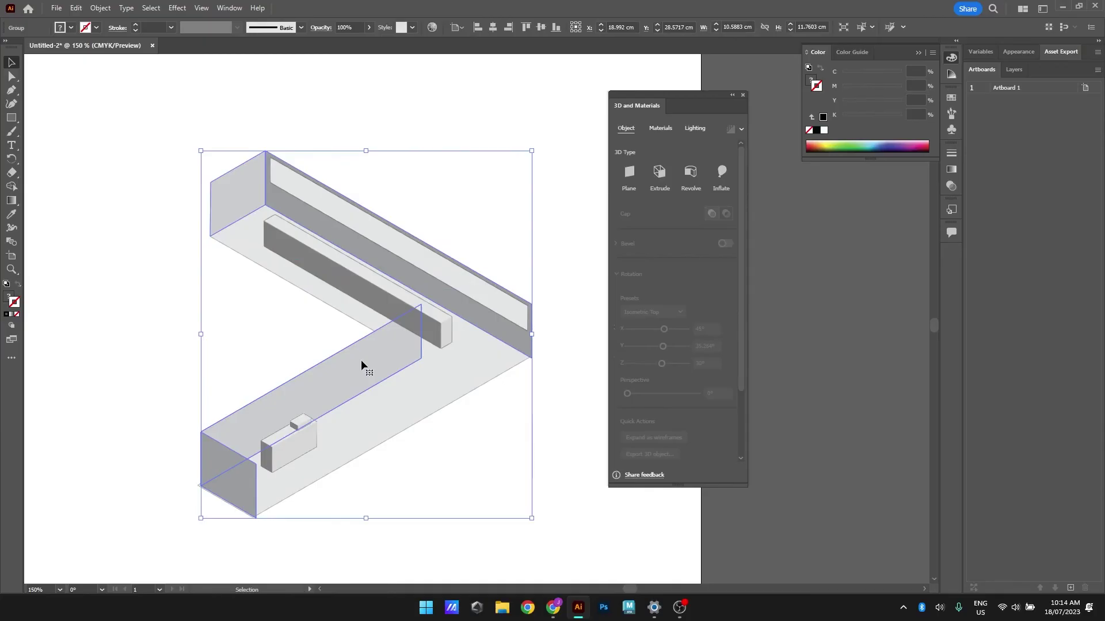
{"action": "right_click", "coordinate": [362, 360]}
{"action": "mouse_move", "coordinate": [421, 303]}
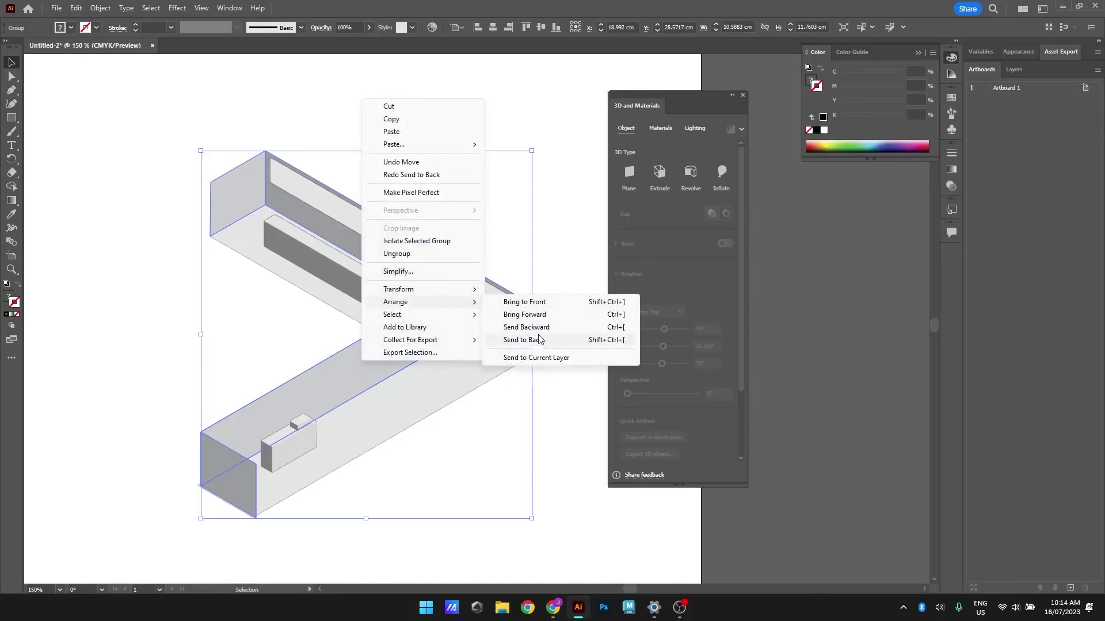
{"action": "left_click", "coordinate": [545, 313]}
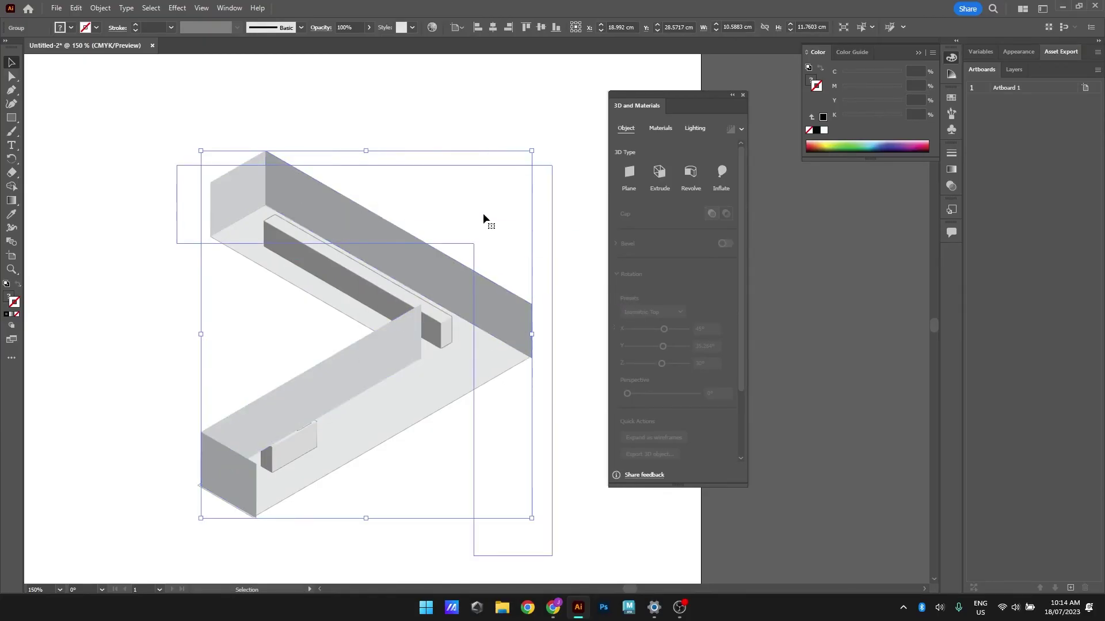
{"action": "left_click", "coordinate": [401, 200]}
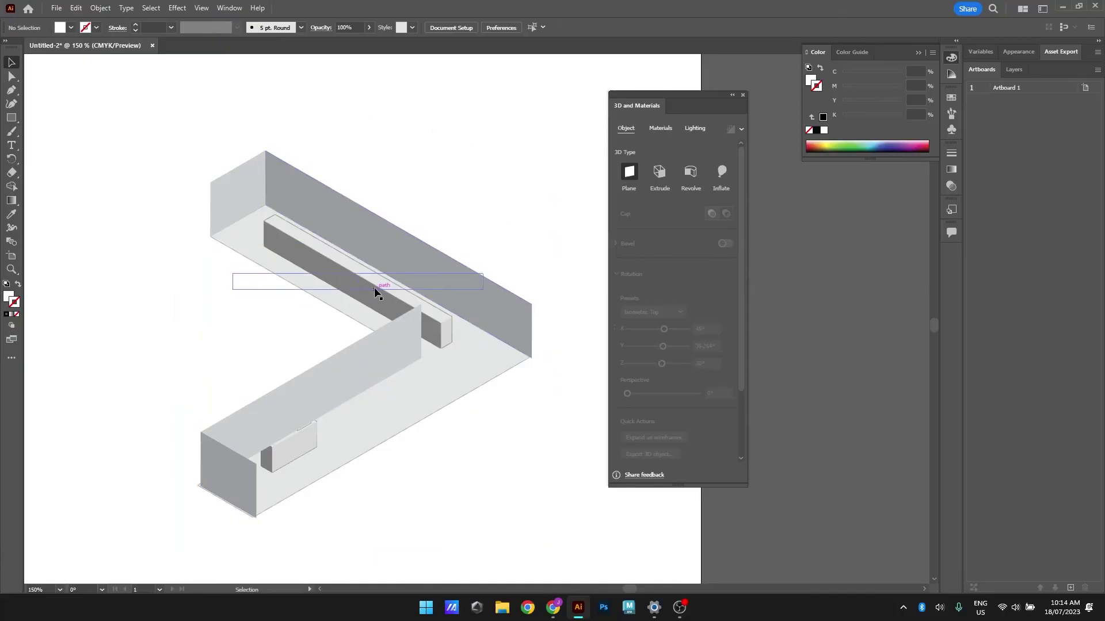
{"action": "left_click_drag", "start_coordinate": [352, 275], "coordinate": [346, 272]}
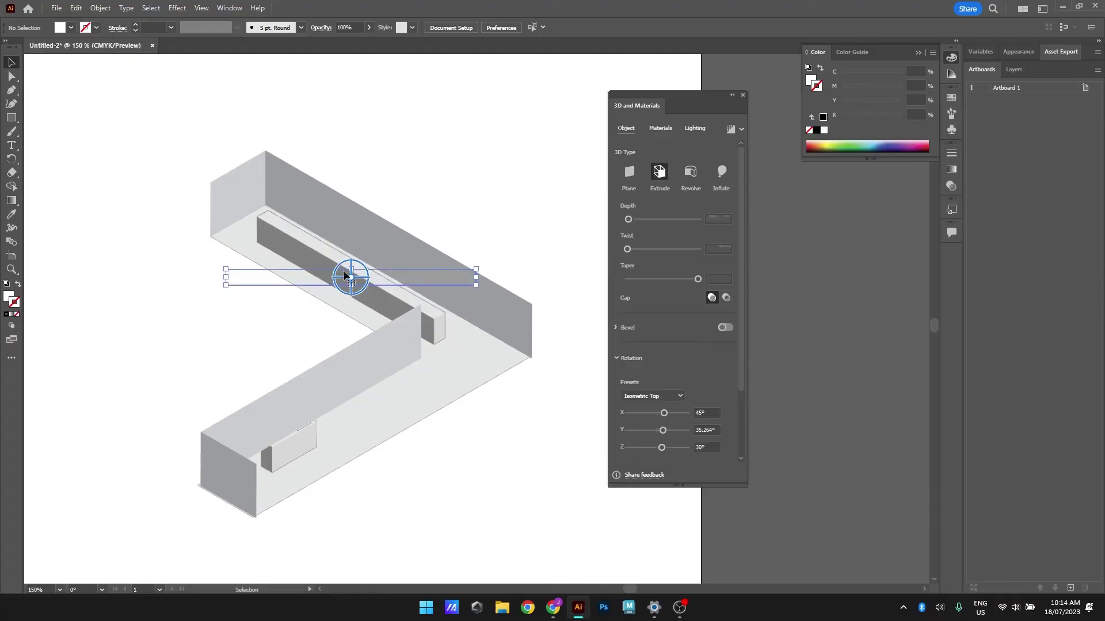
{"action": "left_click", "coordinate": [593, 135]}
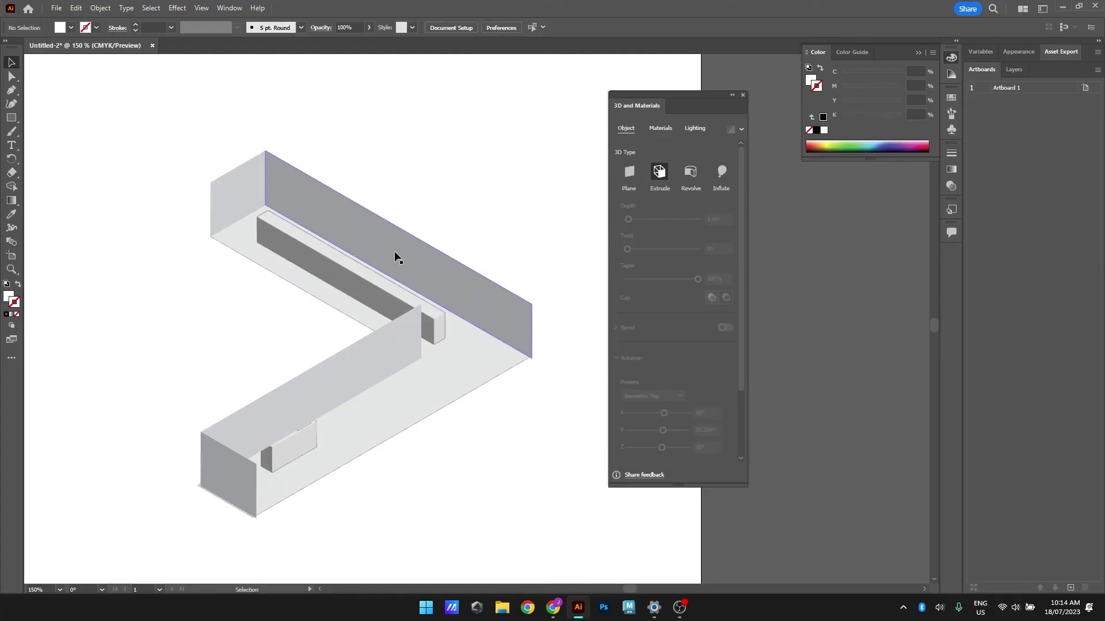
Bring the window strip to the front so it shows over the dark back wall
{"action": "left_click", "coordinate": [420, 255]}
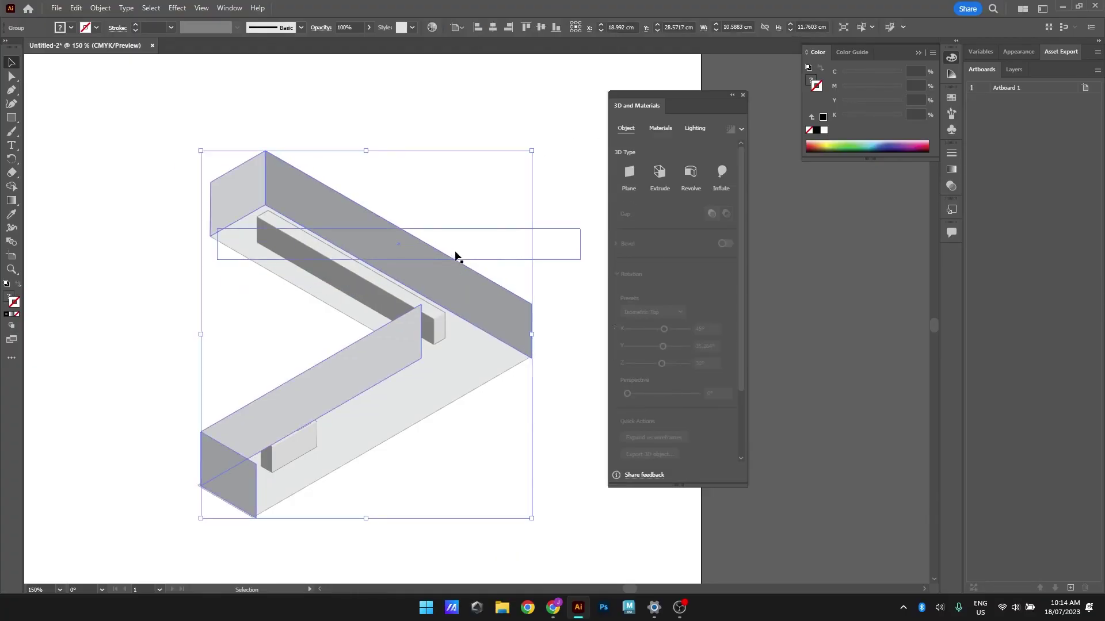
{"action": "left_click", "coordinate": [461, 227]}
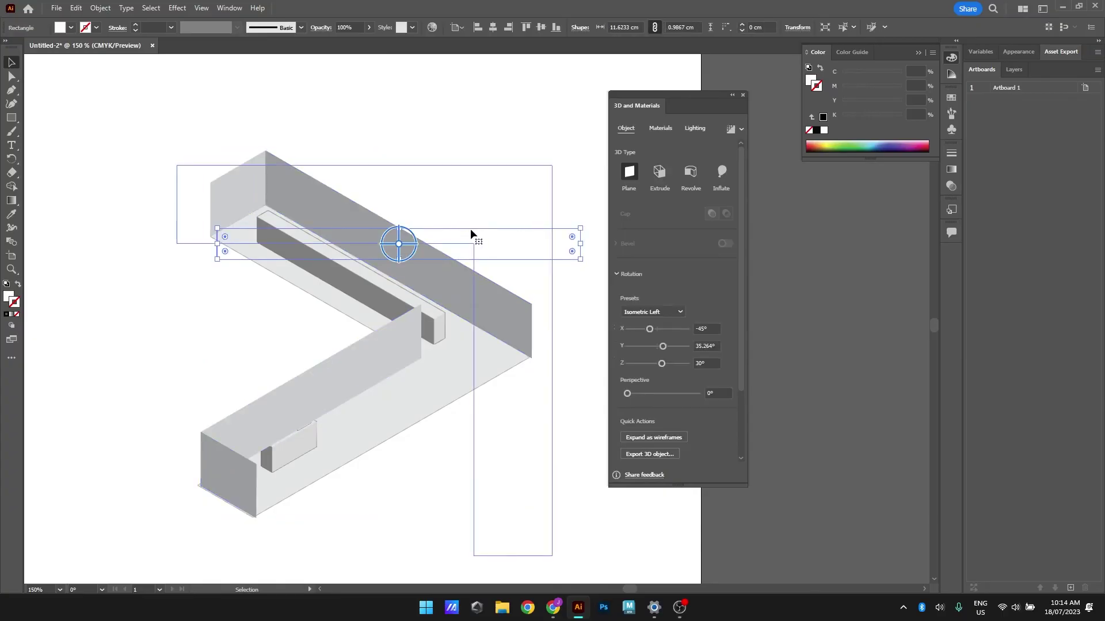
{"action": "right_click", "coordinate": [474, 230]}
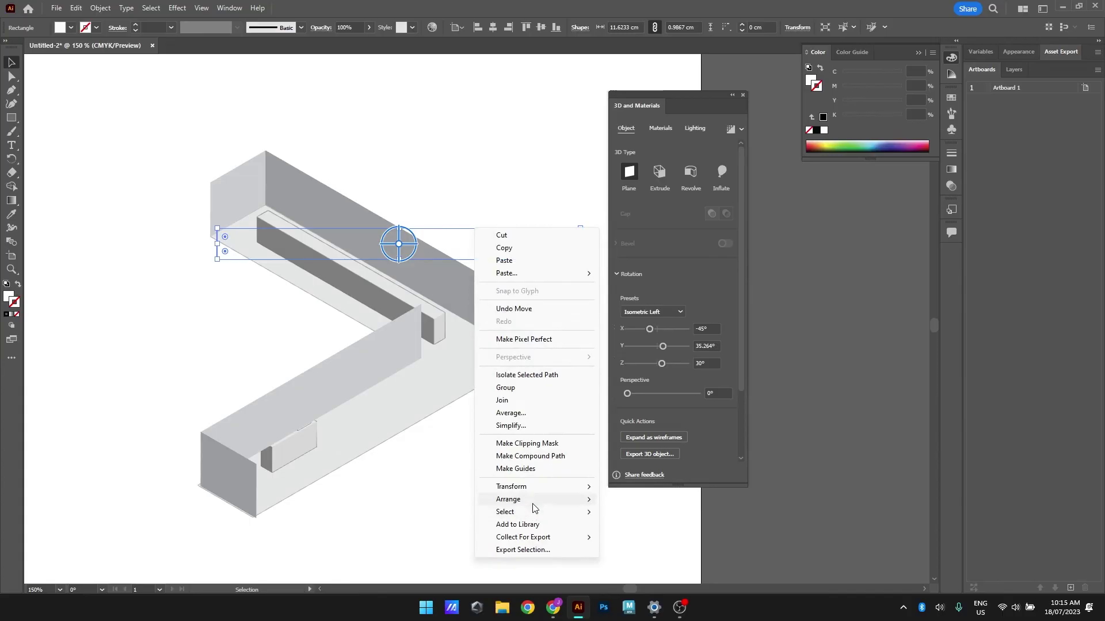
{"action": "mouse_move", "coordinate": [575, 499]}
{"action": "left_click", "coordinate": [618, 499]}
{"action": "left_click", "coordinate": [477, 153]}
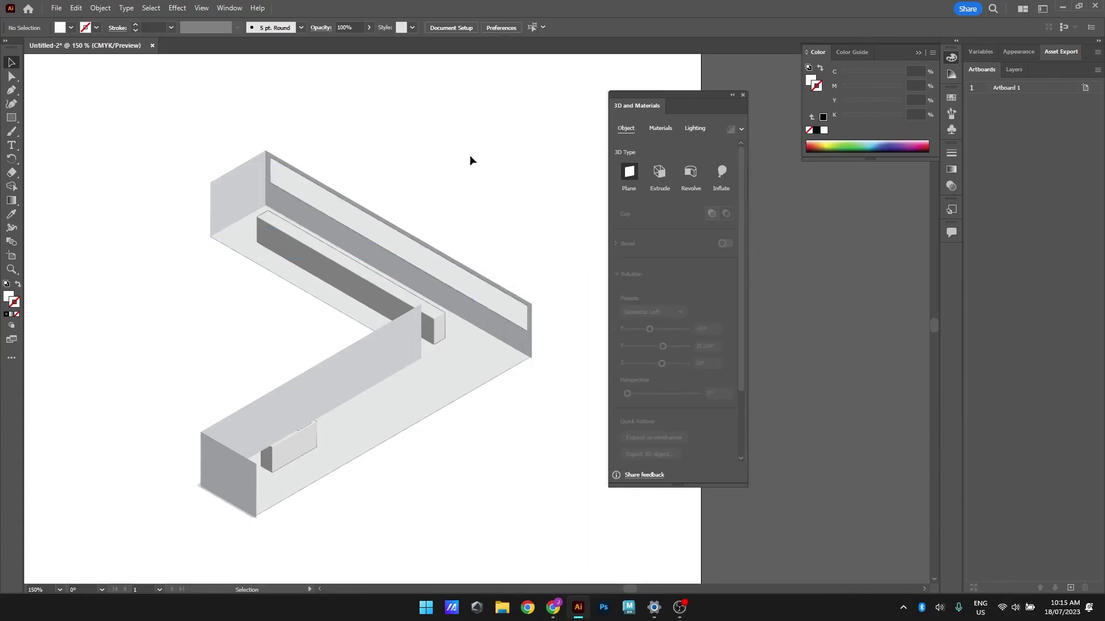
Bring the small extruded box in the lower arm to the front so it shows over the wall
{"action": "left_click_drag", "start_coordinate": [510, 464], "coordinate": [470, 455]}
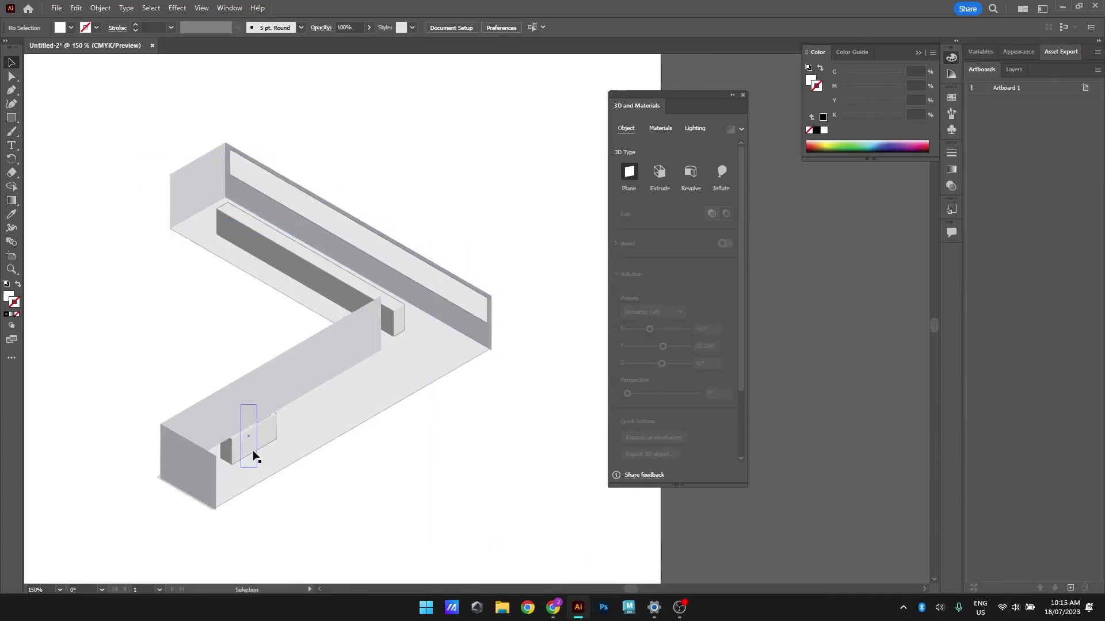
{"action": "left_click", "coordinate": [269, 436]}
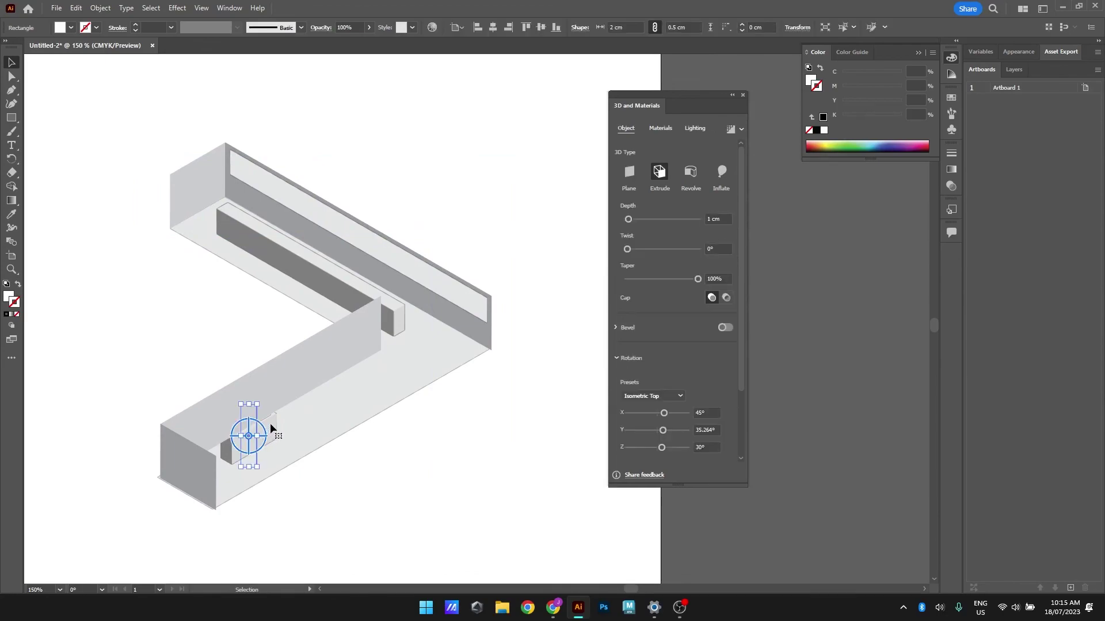
{"action": "right_click", "coordinate": [271, 425]}
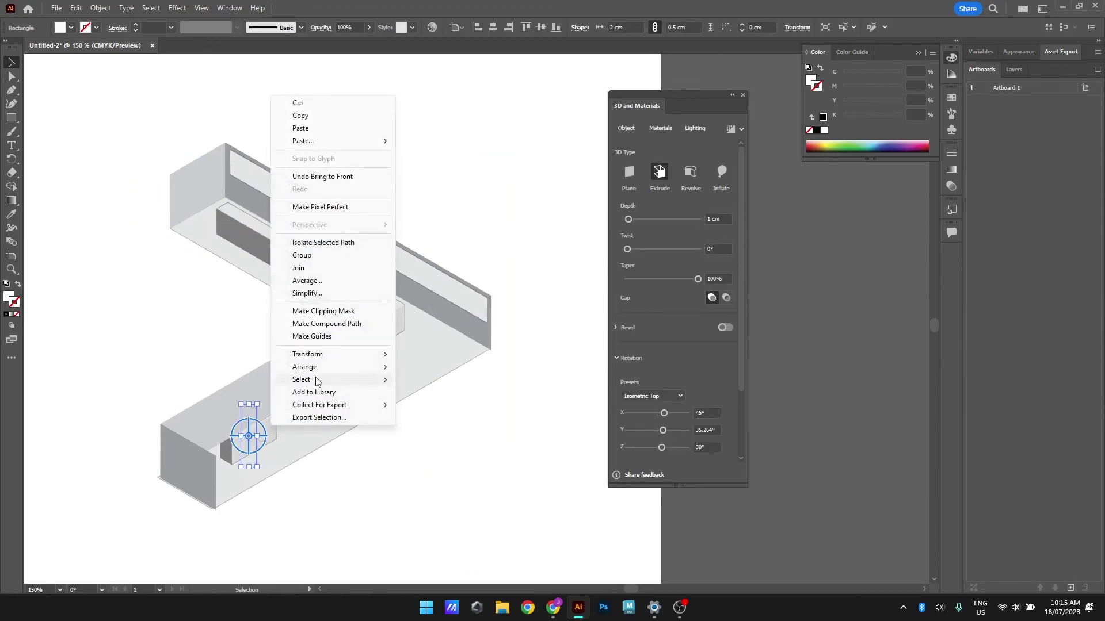
{"action": "mouse_move", "coordinate": [365, 367]}
{"action": "left_click", "coordinate": [424, 368]}
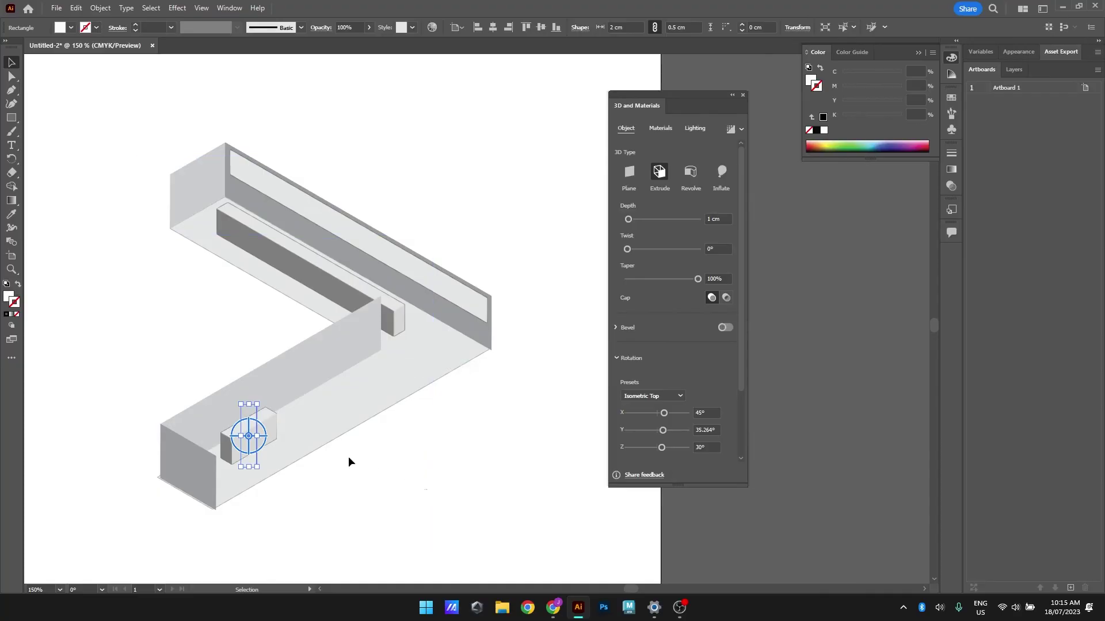
{"action": "left_click", "coordinate": [269, 477]}
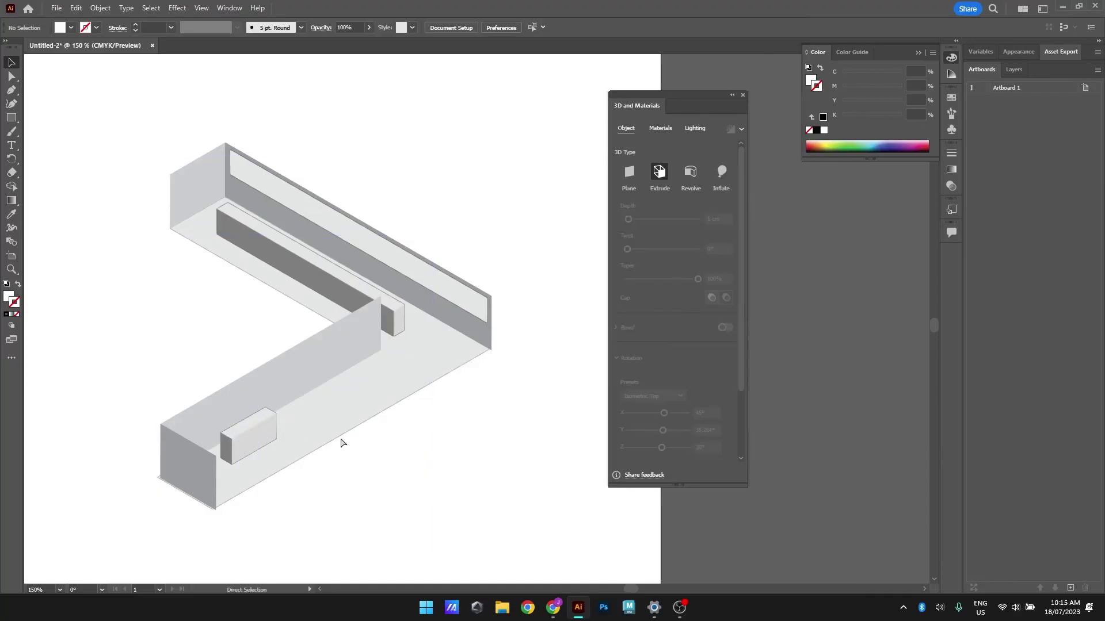
Select all parts of the isometric view and move them beside the floor plan, near the artboard's upper edge
{"action": "scroll", "coordinate": [458, 334], "scroll_direction": "down", "scroll_amount": 1}
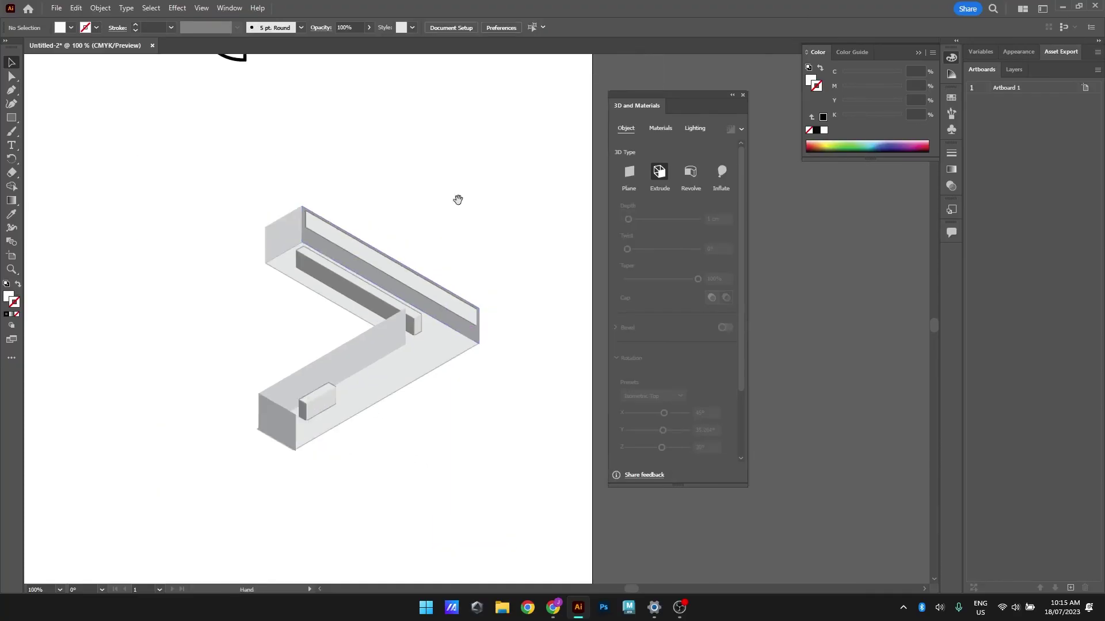
{"action": "left_click_drag", "start_coordinate": [455, 213], "coordinate": [474, 190]}
{"action": "scroll", "coordinate": [358, 269], "scroll_direction": "down", "scroll_amount": 1}
{"action": "left_click_drag", "start_coordinate": [389, 185], "coordinate": [424, 308]}
{"action": "left_click_drag", "start_coordinate": [312, 330], "coordinate": [474, 162]}
{"action": "left_click_drag", "start_coordinate": [508, 274], "coordinate": [491, 407]}
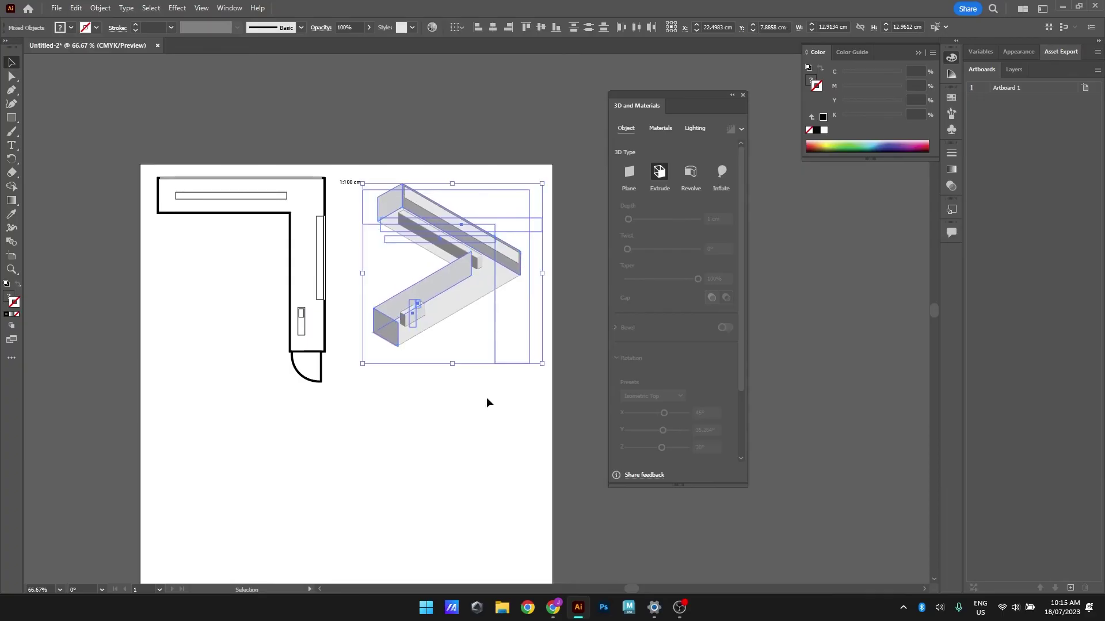
{"action": "left_click", "coordinate": [497, 417]}
Group the isometric view's parts together with the 1:100 cm label, and shift the floating 3D settings clear of the artboard
{"action": "scroll", "coordinate": [420, 328], "scroll_direction": "up", "scroll_amount": 2}
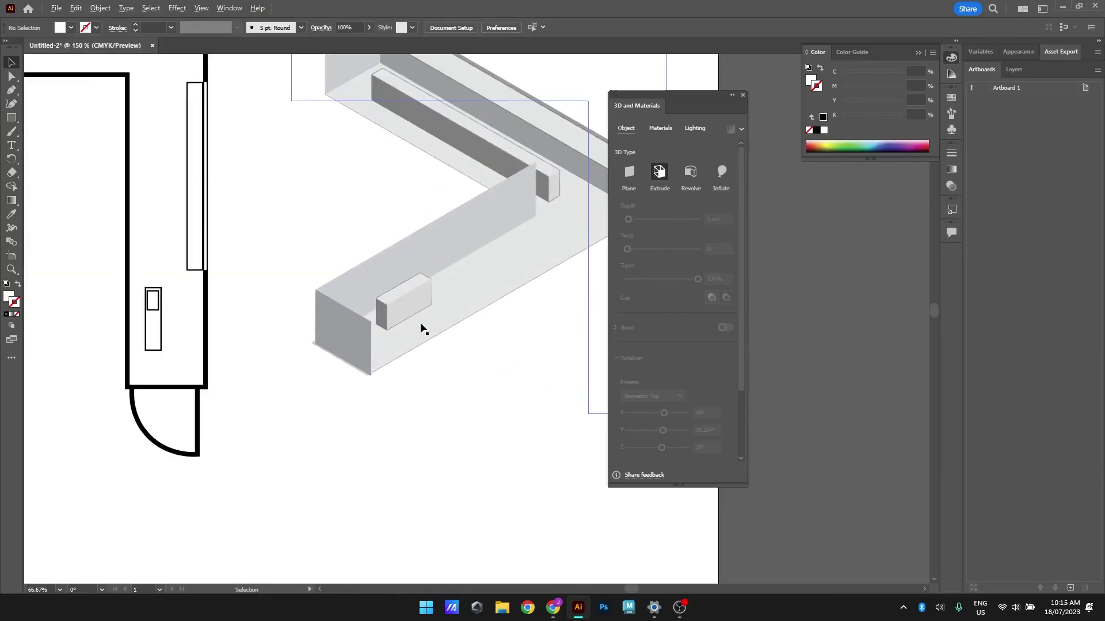
{"action": "scroll", "coordinate": [443, 348], "scroll_direction": "down", "scroll_amount": 1}
{"action": "mouse_move", "coordinate": [522, 376]}
{"action": "left_mouse_down"}
{"action": "mouse_move", "coordinate": [505, 392]}
{"action": "mouse_move", "coordinate": [520, 386]}
{"action": "left_mouse_up"}
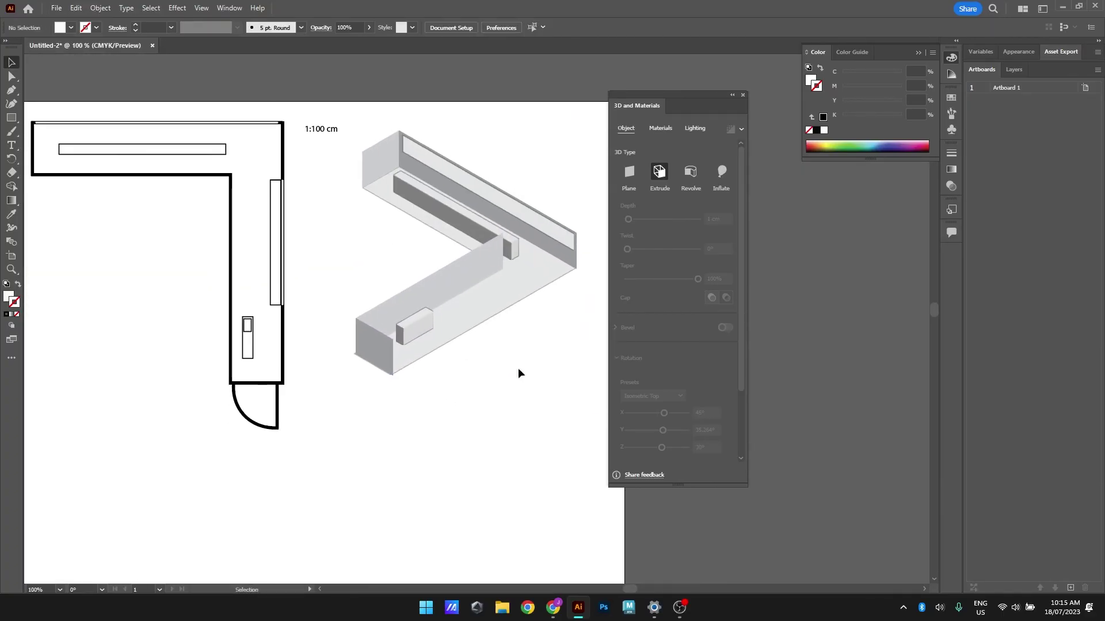
{"action": "left_click_drag", "start_coordinate": [554, 422], "coordinate": [380, 129]}
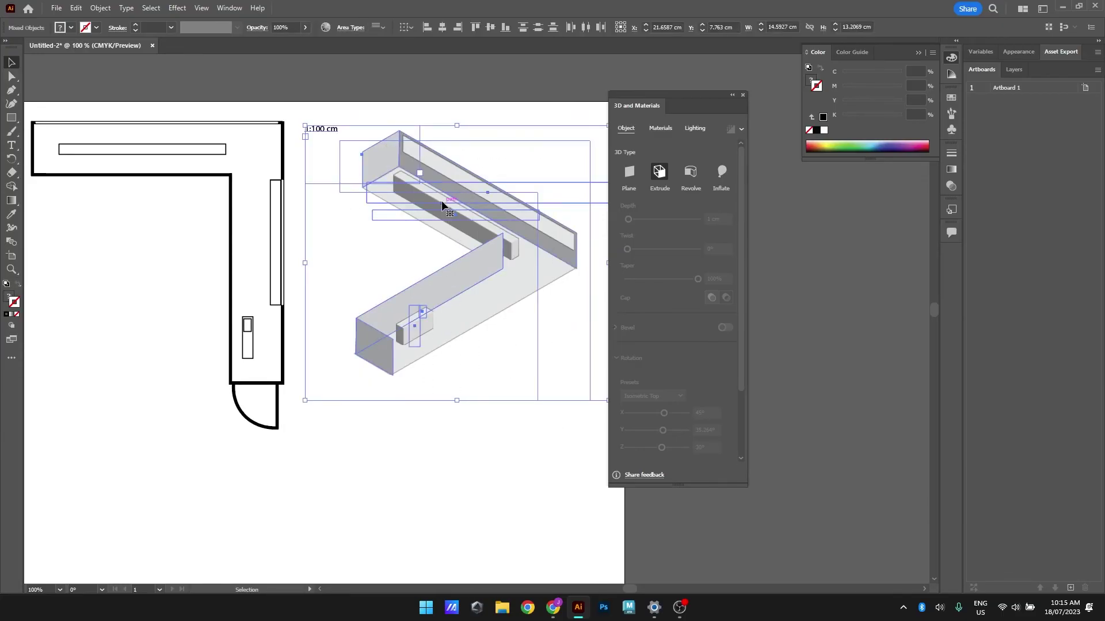
{"action": "right_click", "coordinate": [442, 203]}
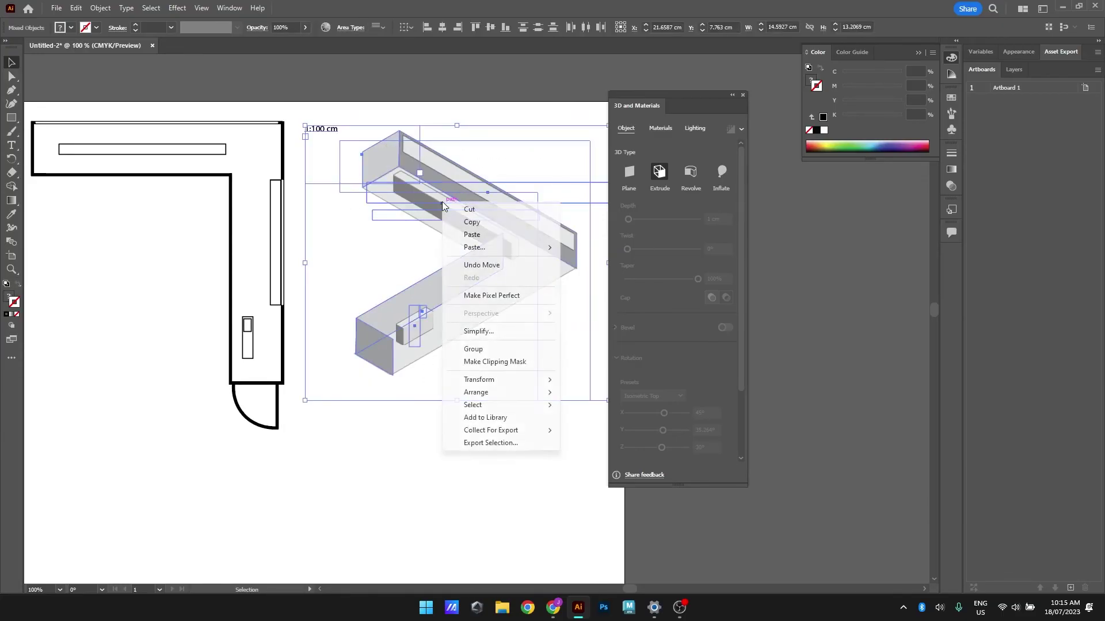
{"action": "left_click", "coordinate": [488, 350]}
{"action": "left_click", "coordinate": [517, 508]}
{"action": "left_click_drag", "start_coordinate": [348, 440], "coordinate": [352, 469]}
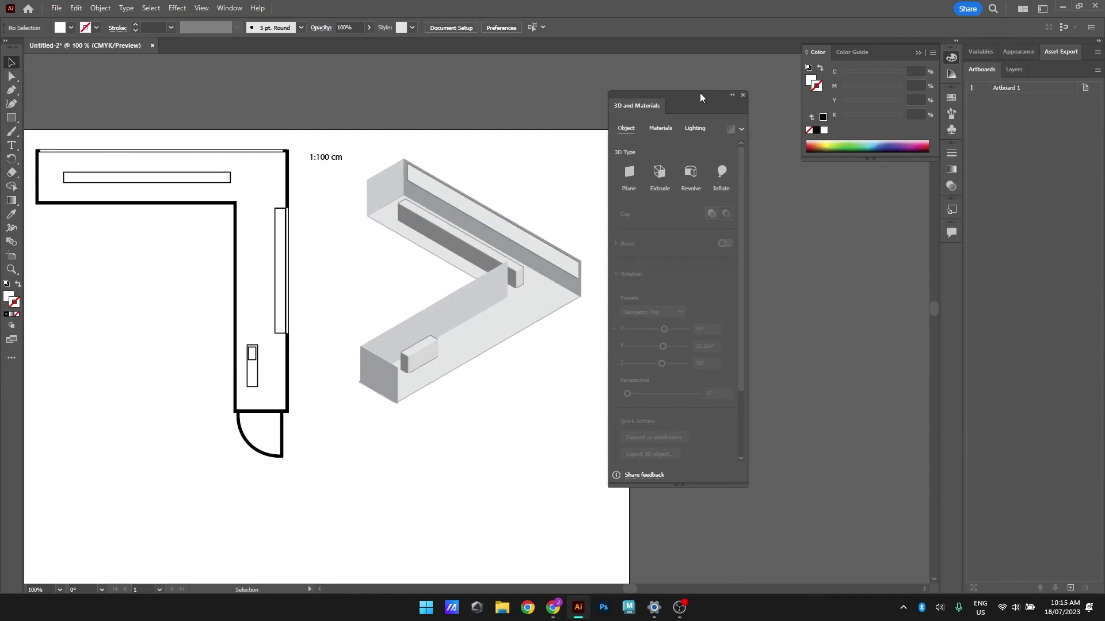
{"action": "left_click_drag", "start_coordinate": [700, 97], "coordinate": [734, 99]}
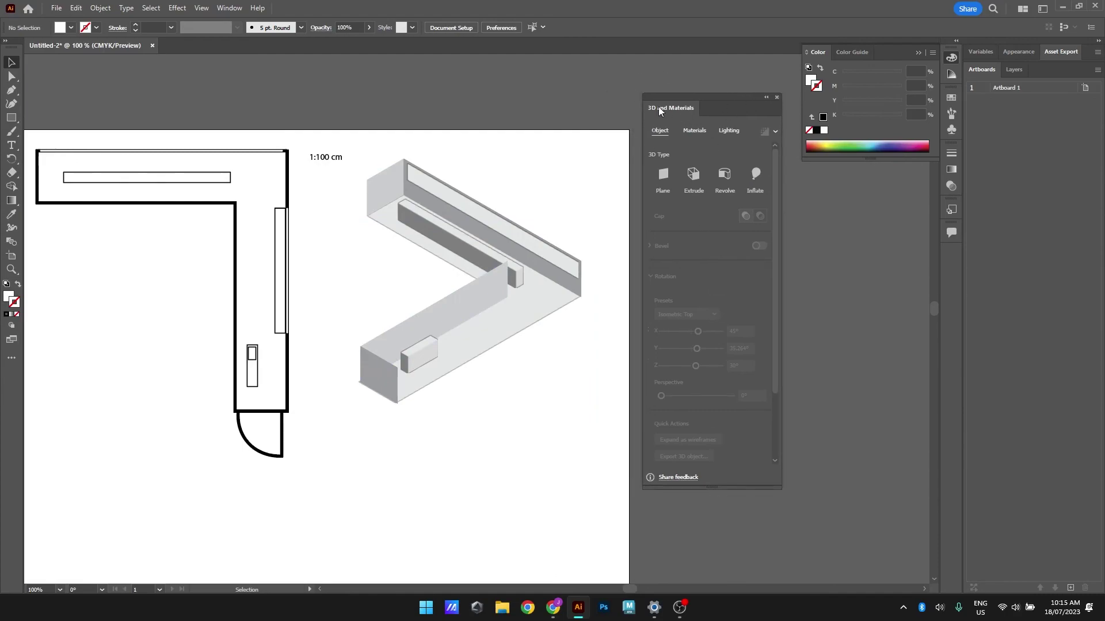